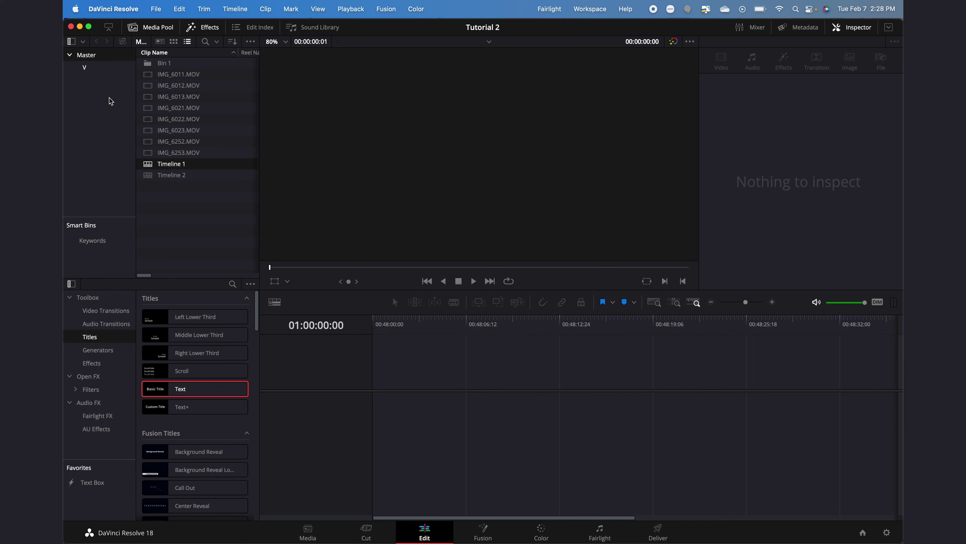
Step: Create a new bin named Video inside the existing Video bin of the media pool
{"action": "left_click", "coordinate": [90, 67]}
{"action": "right_click", "coordinate": [90, 68]}
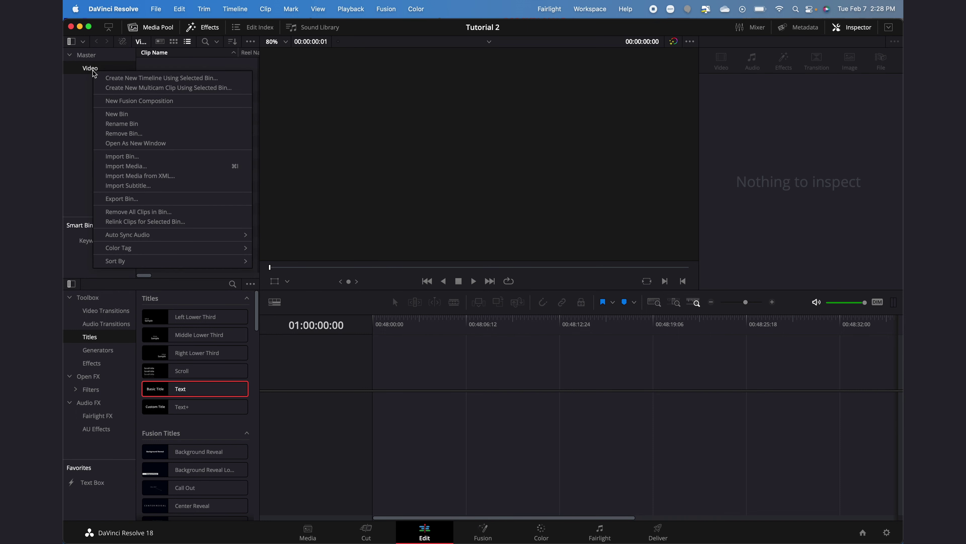
{"action": "left_click", "coordinate": [118, 114]}
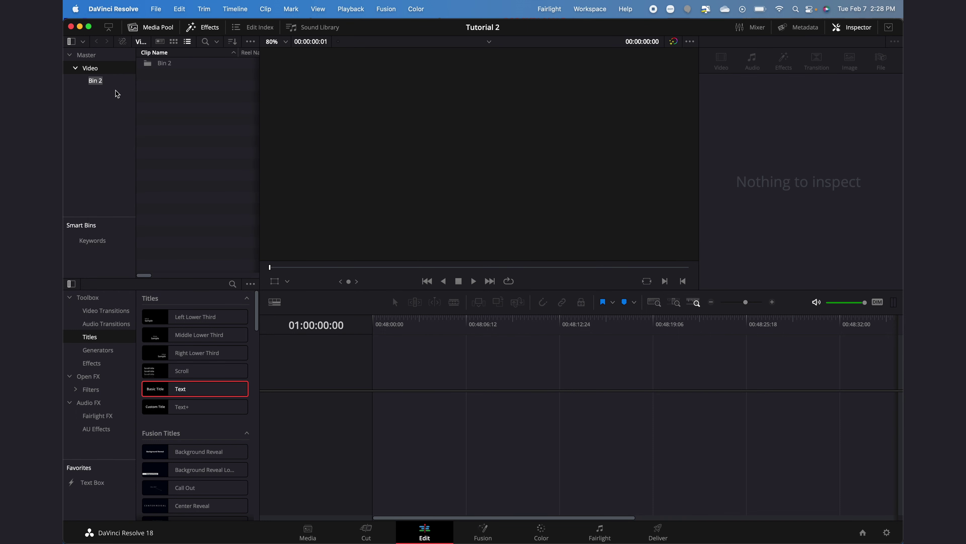
{"action": "type", "text": "Video"}
{"action": "key", "text": "Return"}
Step: Collapse and expand the Master and Video bins and look through the contents of each bin
{"action": "left_click", "coordinate": [75, 68]}
{"action": "left_click", "coordinate": [69, 56]}
{"action": "left_click", "coordinate": [70, 55]}
{"action": "left_click", "coordinate": [75, 68]}
{"action": "left_click", "coordinate": [99, 81]}
{"action": "left_click", "coordinate": [91, 68]}
{"action": "left_click", "coordinate": [90, 56]}
{"action": "left_click", "coordinate": [94, 82]}
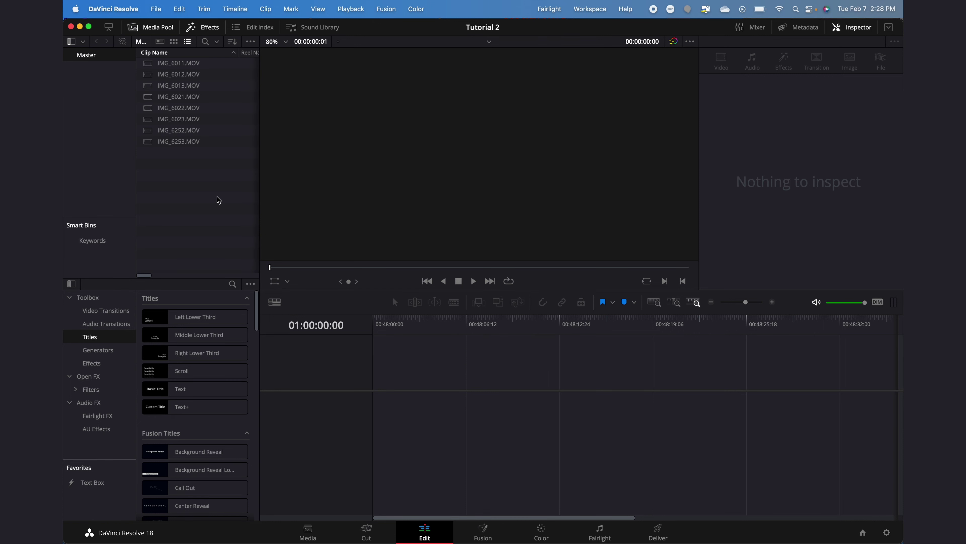
Step: Mark the IMG_6011.MOV range from 00:00:01:03 to 00:02:47:23 and place it on a new timeline
{"action": "left_click", "coordinate": [149, 64]}
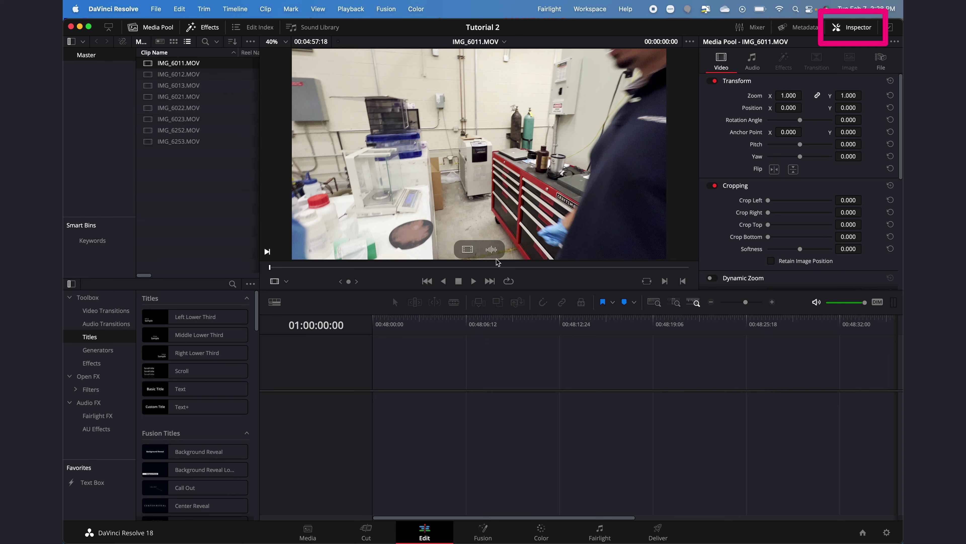
{"action": "key", "text": "space"}
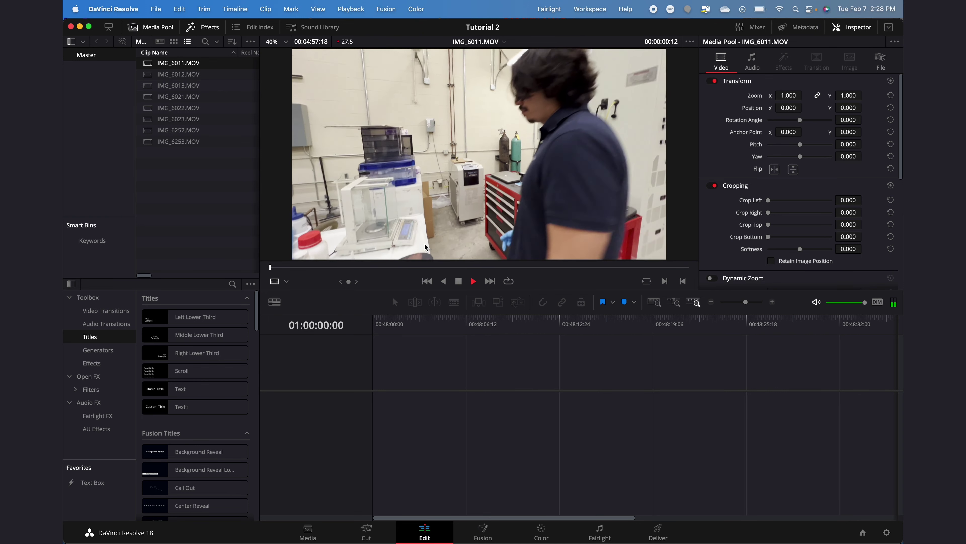
{"action": "key", "text": "space"}
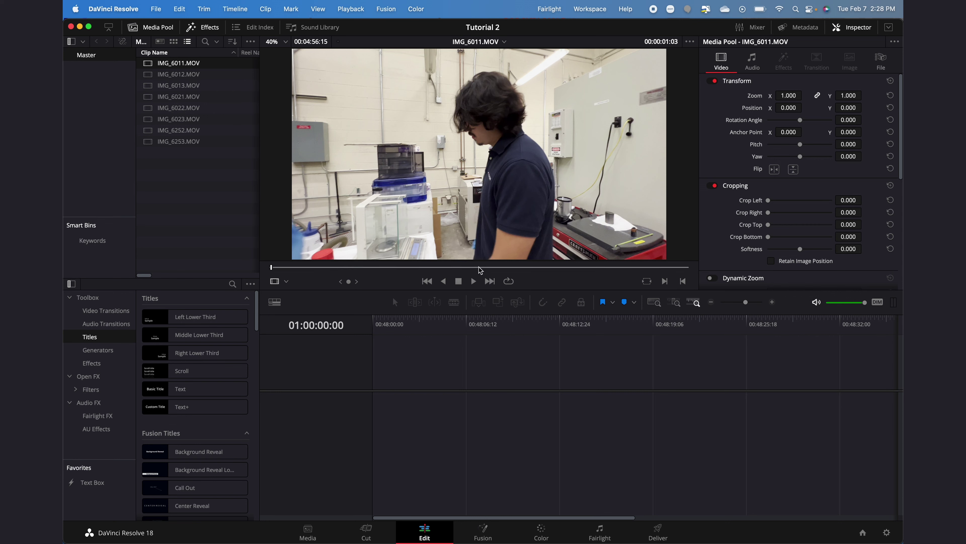
{"action": "left_click", "coordinate": [471, 267]}
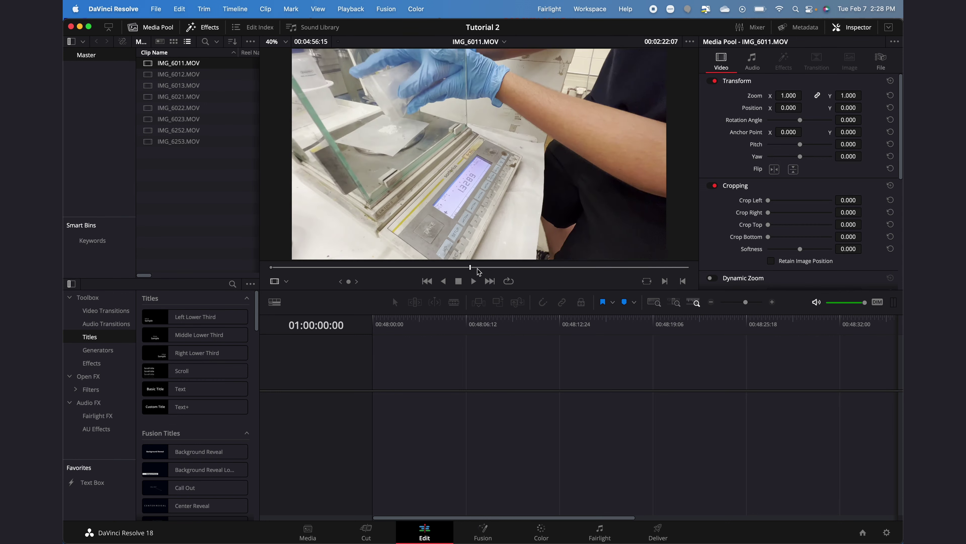
{"action": "left_click", "coordinate": [505, 267]}
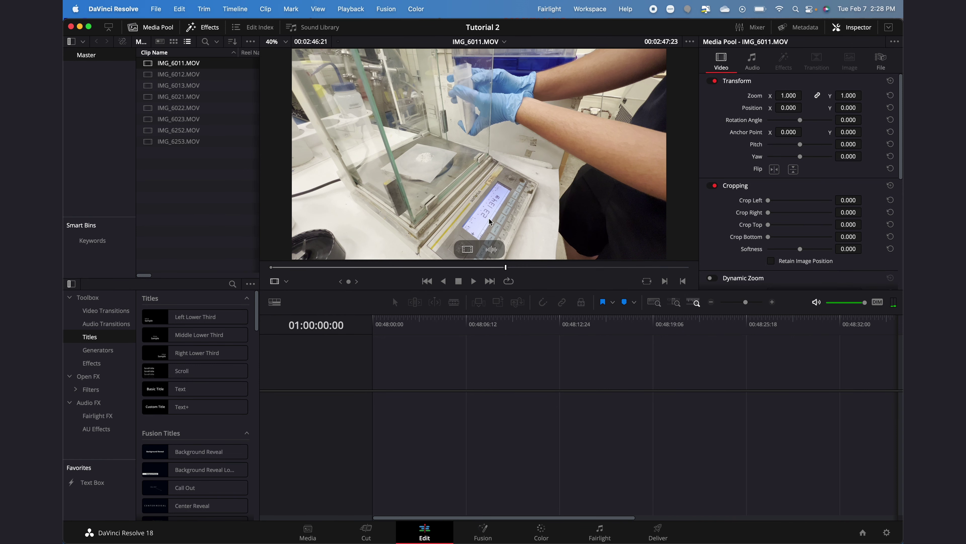
{"action": "left_click_drag", "start_coordinate": [481, 175], "coordinate": [442, 346]}
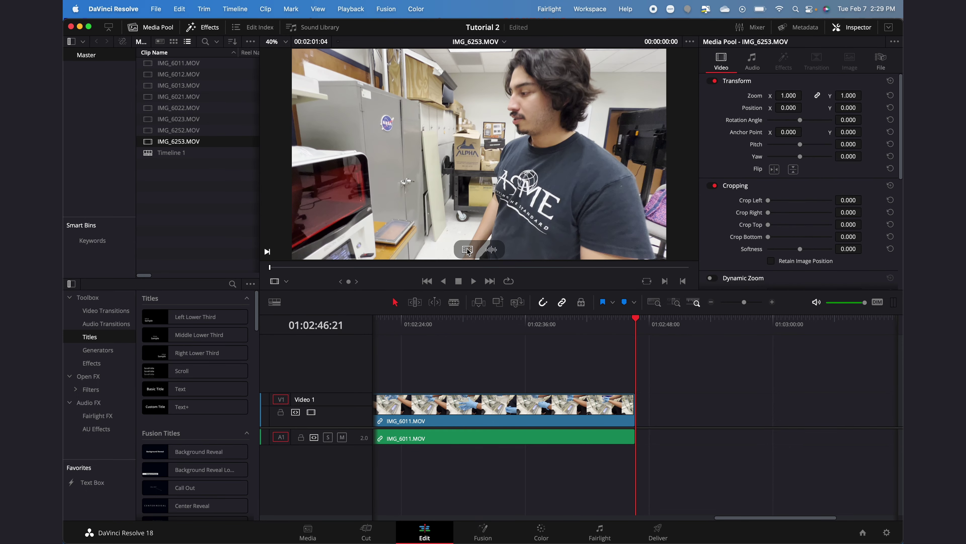
Step: Add only the video and separately only the audio of IMG_6253.MOV to the timeline after the IMG_6011.MOV clip
{"action": "left_click_drag", "start_coordinate": [466, 247], "coordinate": [685, 406]}
{"action": "left_click", "coordinate": [161, 145]}
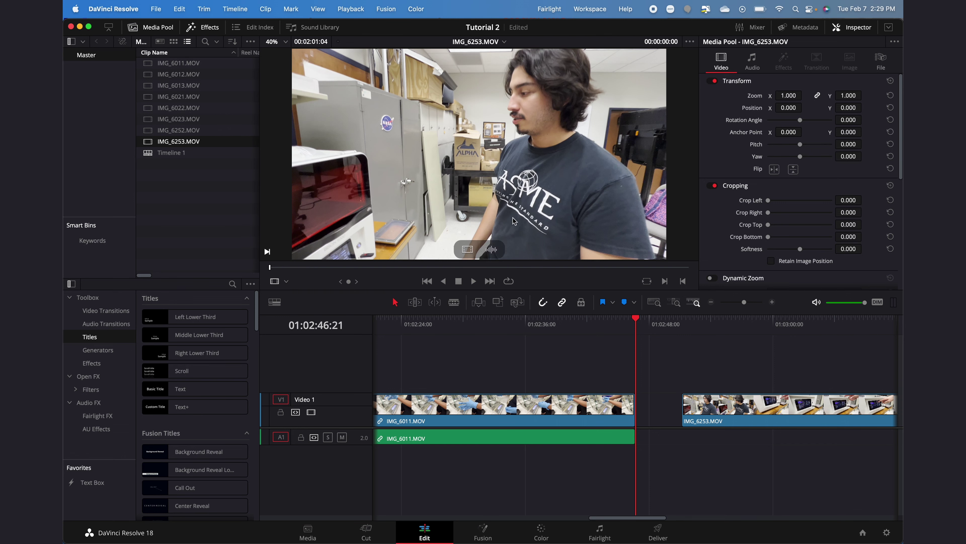
{"action": "left_click_drag", "start_coordinate": [494, 250], "coordinate": [695, 442]}
{"action": "left_click", "coordinate": [602, 333]}
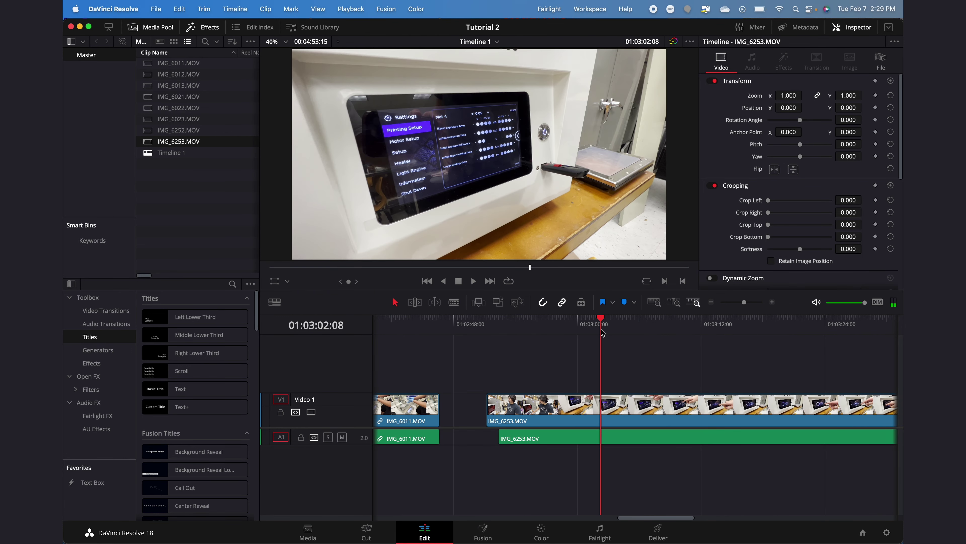
Step: Try toggling Link Clips for the video and audio of the IMG_6011.MOV clip on the timeline
{"action": "scroll", "coordinate": [501, 383], "scroll_direction": "left", "scroll_amount": 5}
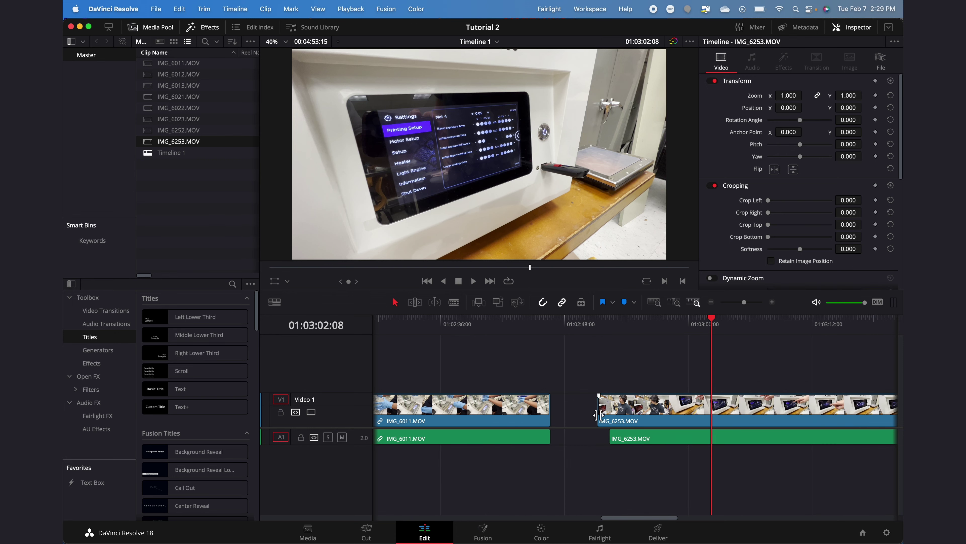
{"action": "left_click_drag", "start_coordinate": [559, 470], "coordinate": [504, 419]}
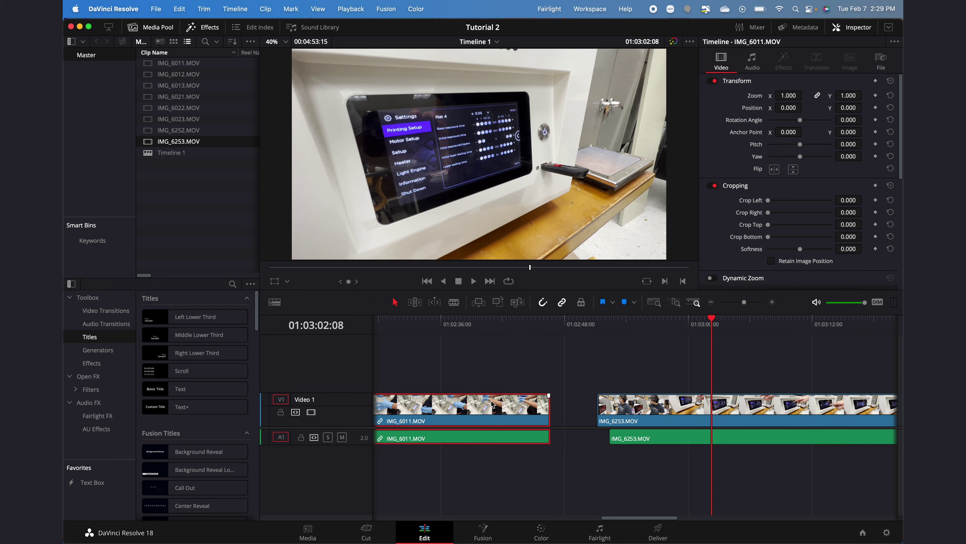
{"action": "right_click", "coordinate": [507, 416]}
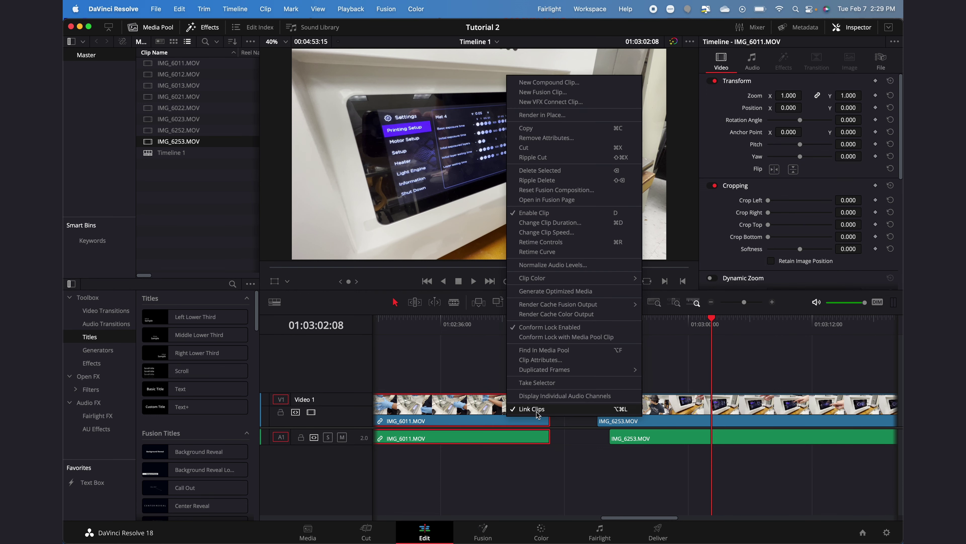
{"action": "left_click", "coordinate": [545, 410]}
{"action": "mouse_move", "coordinate": [520, 404]}
{"action": "left_mouse_down"}
{"action": "mouse_move", "coordinate": [554, 371]}
{"action": "mouse_move", "coordinate": [519, 404]}
{"action": "mouse_move", "coordinate": [544, 362]}
{"action": "mouse_move", "coordinate": [505, 415]}
{"action": "left_mouse_up"}
Step: Delete the separate IMG_6253.MOV video and audio clips from the timeline
{"action": "left_click", "coordinate": [490, 459]}
{"action": "left_click_drag", "start_coordinate": [567, 373], "coordinate": [677, 462]}
{"action": "key", "text": "BackSpace"}
Step: Lock the Video 1 and Audio 1 tracks of the timeline and unlock both again
{"action": "scroll", "coordinate": [586, 440], "scroll_direction": "left", "scroll_amount": 10}
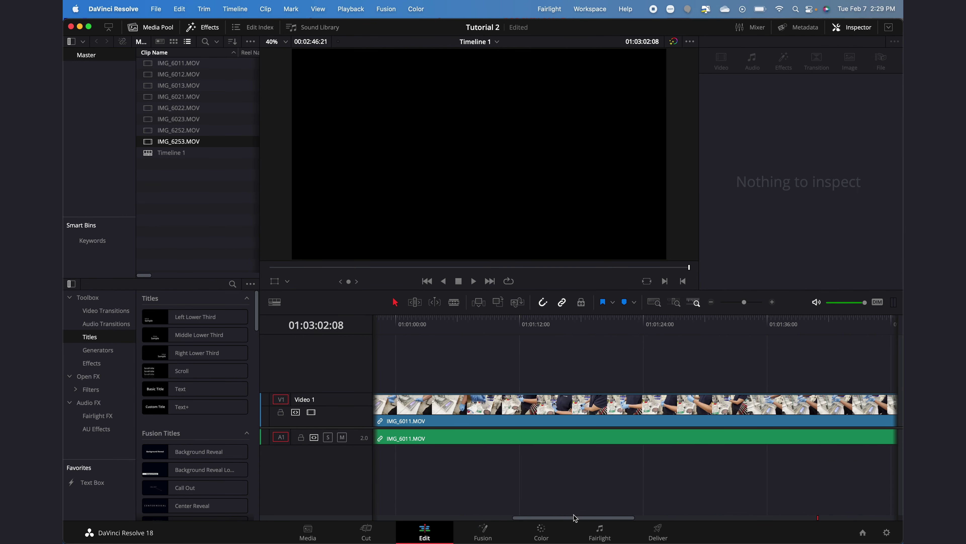
{"action": "left_click_drag", "start_coordinate": [568, 518], "coordinate": [403, 506]}
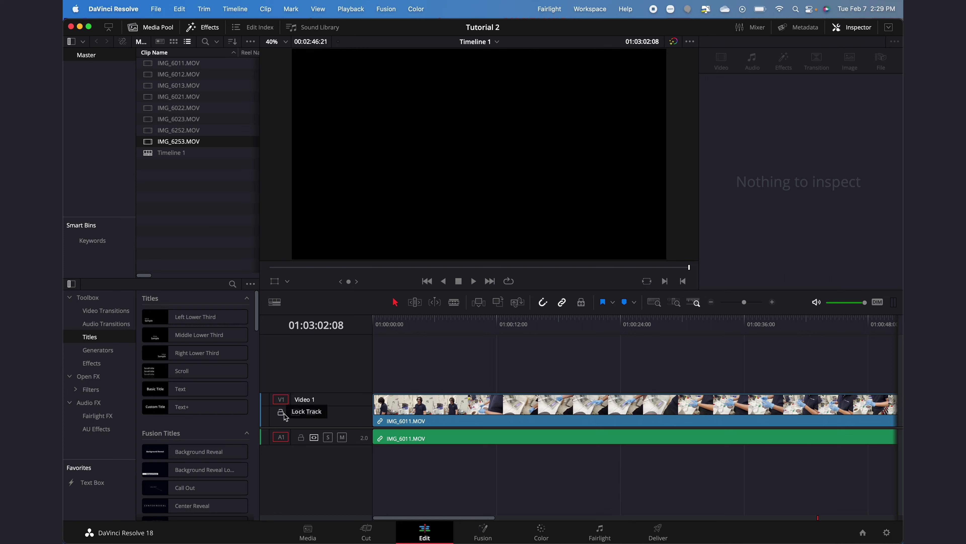
{"action": "mouse_move", "coordinate": [453, 438]}
{"action": "left_mouse_down"}
{"action": "mouse_move", "coordinate": [549, 433]}
{"action": "mouse_move", "coordinate": [574, 416]}
{"action": "mouse_move", "coordinate": [427, 413]}
{"action": "left_mouse_up"}
{"action": "left_click", "coordinate": [302, 437]}
{"action": "left_click", "coordinate": [280, 412]}
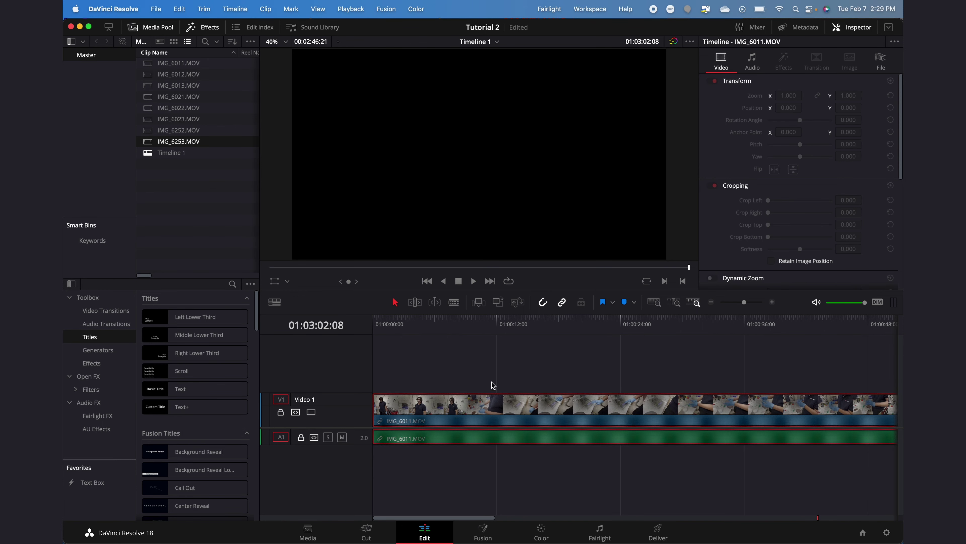
{"action": "left_click", "coordinate": [280, 412]}
{"action": "left_click", "coordinate": [301, 438]}
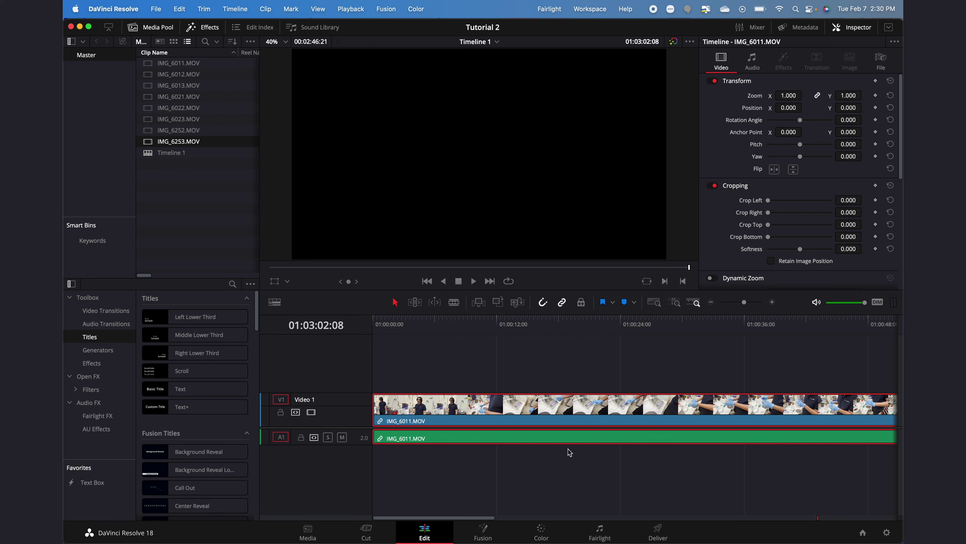
Step: Mute audio track A1 and play the timeline from 01:00:18:04 to check it
{"action": "left_click", "coordinate": [560, 319]}
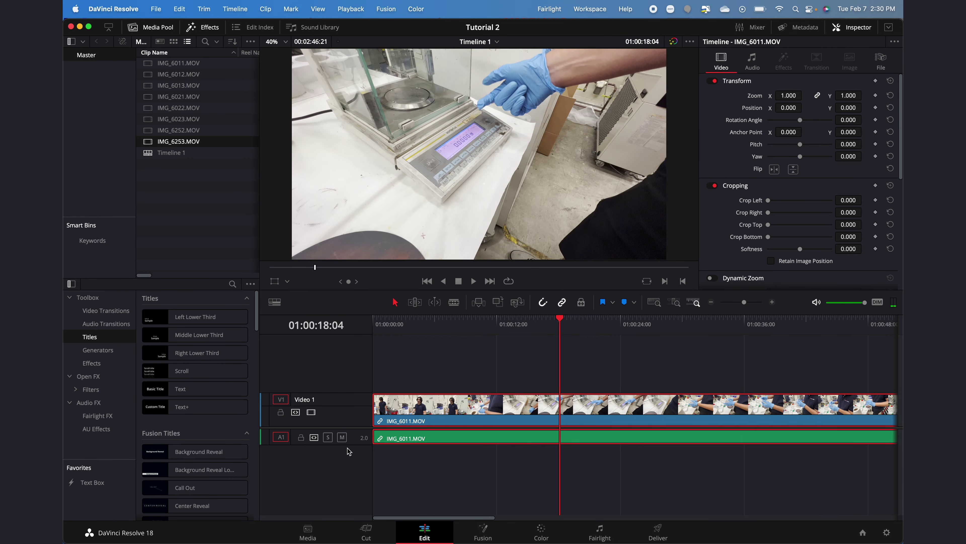
{"action": "left_click", "coordinate": [342, 438]}
{"action": "key", "text": "space"}
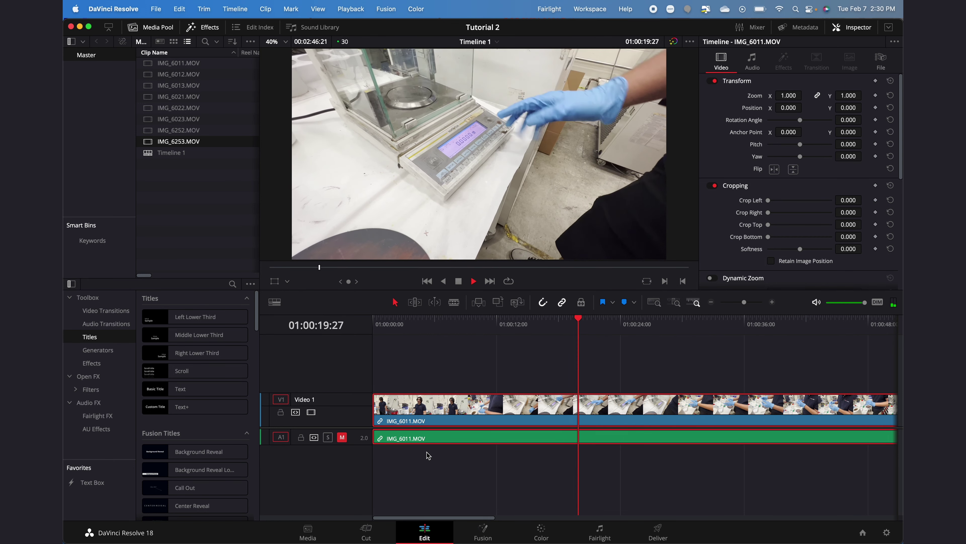
{"action": "key", "text": "space"}
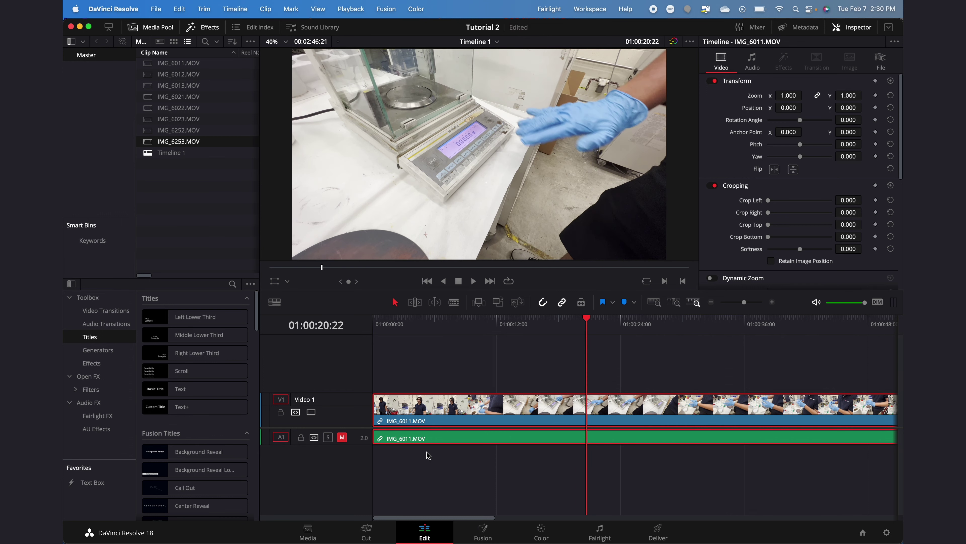
Step: Play the timeline forward at increasing speed, play it in fast reverse, and stop at 01:01:12:21
{"action": "key", "text": "space"}
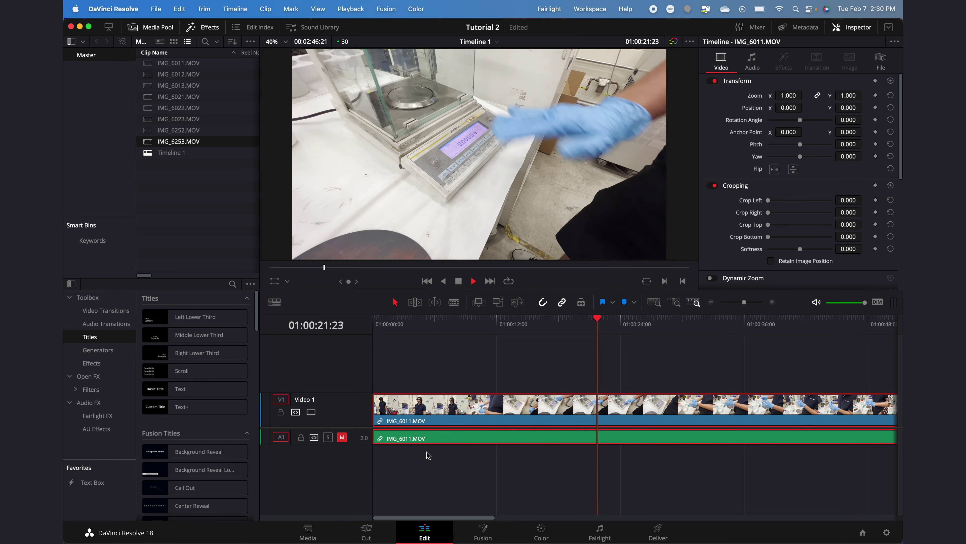
{"action": "key", "text": "l"}
{"action": "key", "text": "l"}
{"action": "key", "text": "l"}
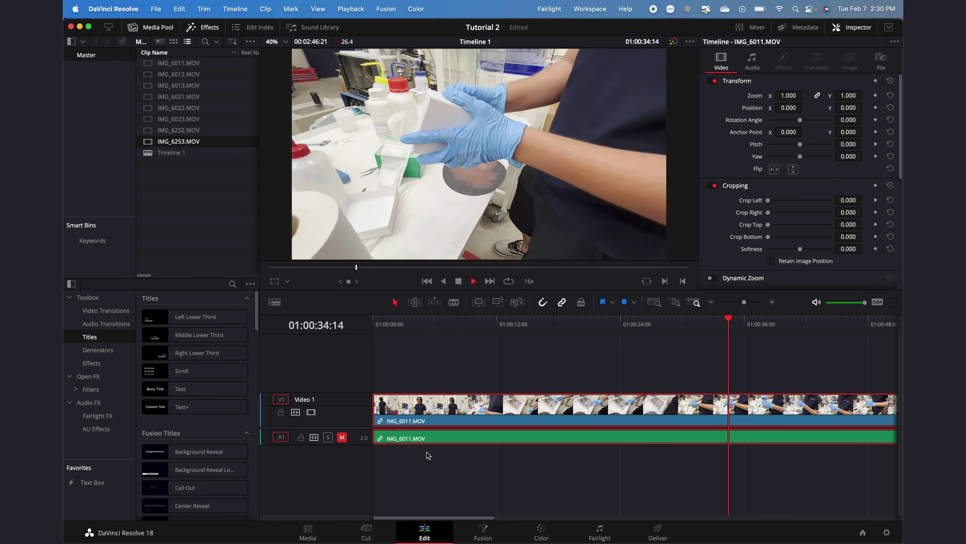
{"action": "key", "text": "l"}
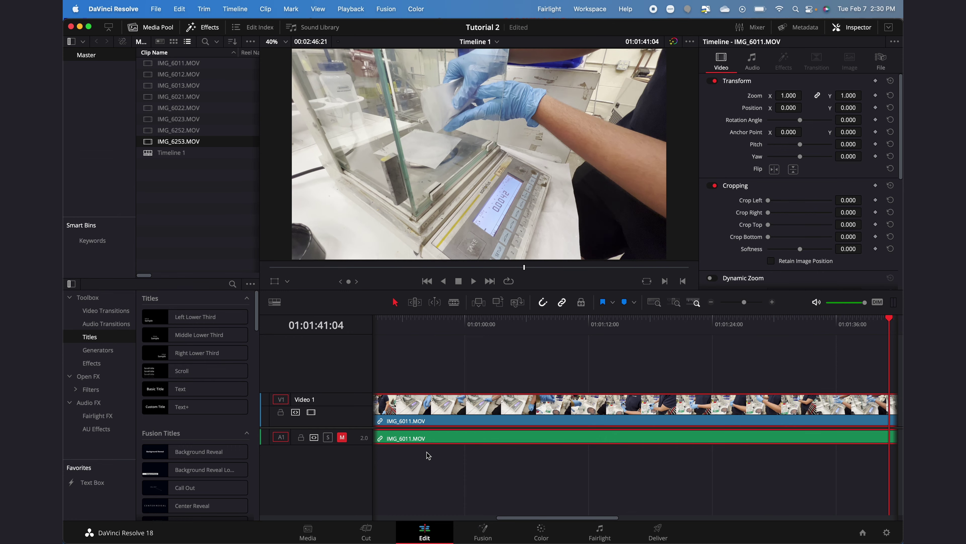
{"action": "key", "text": "j"}
{"action": "key", "text": "j"}
{"action": "key", "text": "j"}
{"action": "key", "text": "j"}
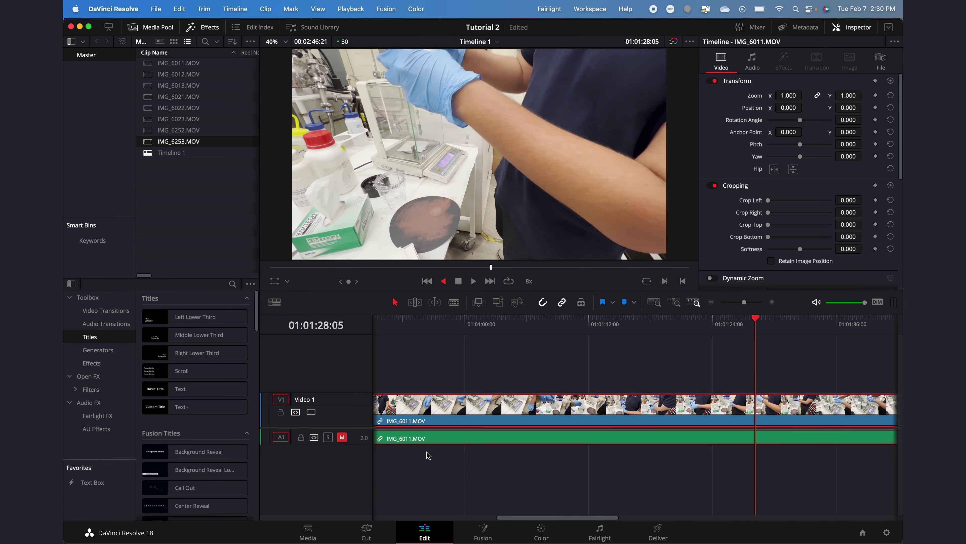
{"action": "key", "text": "k"}
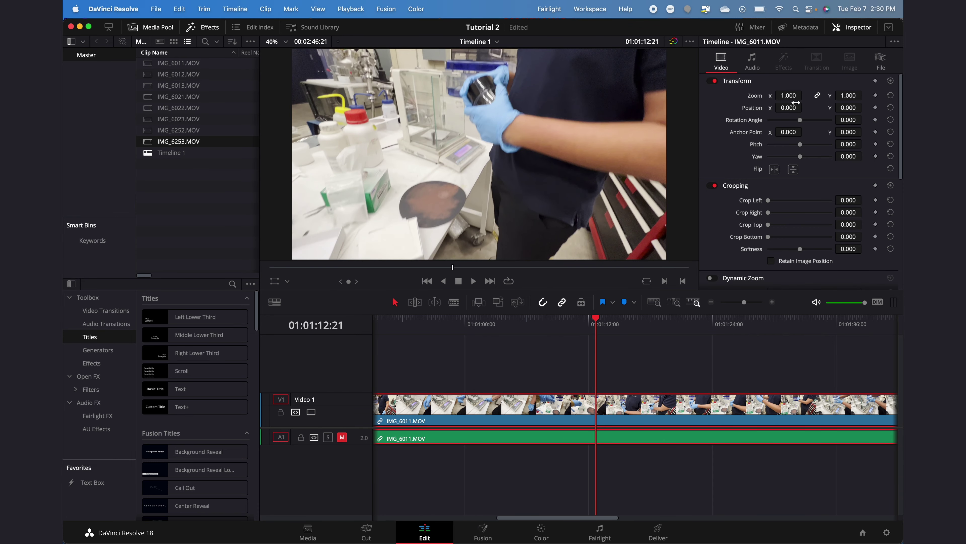
Step: Try a linked zoom of 0.910 and independent zooms of X 2.080 and Y 1.380, undoing the independent values and relinking the axes
{"action": "left_click_drag", "start_coordinate": [789, 96], "coordinate": [805, 102]}
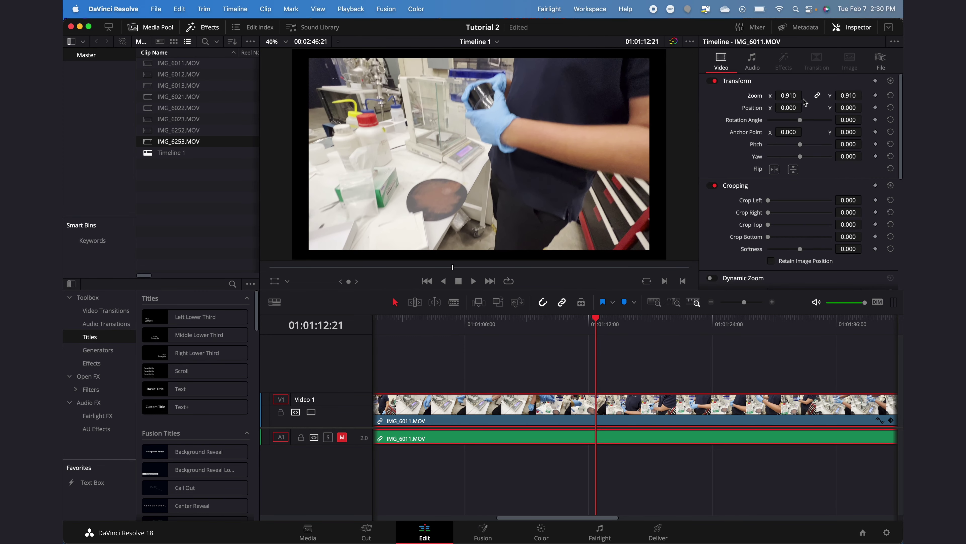
{"action": "left_click", "coordinate": [818, 96]}
{"action": "left_click_drag", "start_coordinate": [794, 96], "coordinate": [865, 95]}
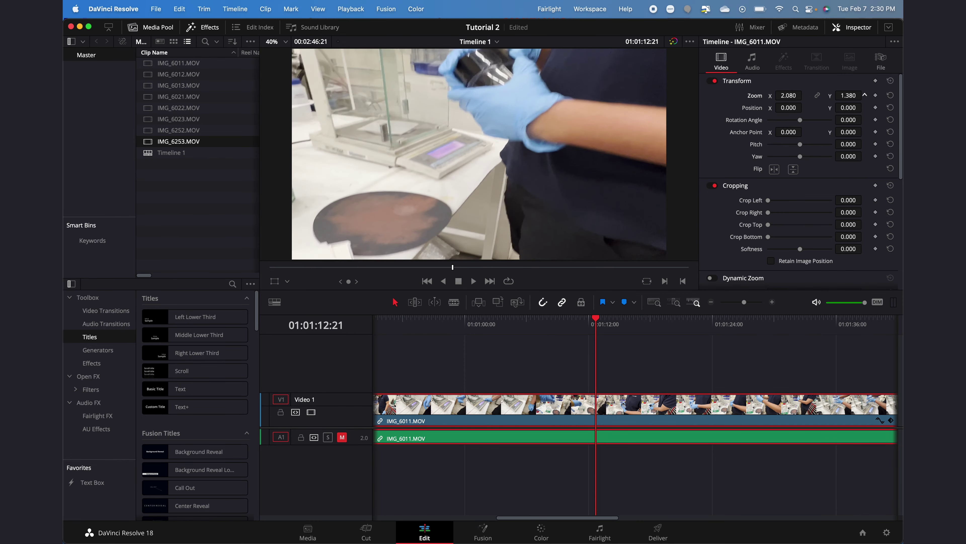
{"action": "key", "text": "super+z"}
{"action": "key", "text": "super+z"}
{"action": "left_click", "coordinate": [819, 97]}
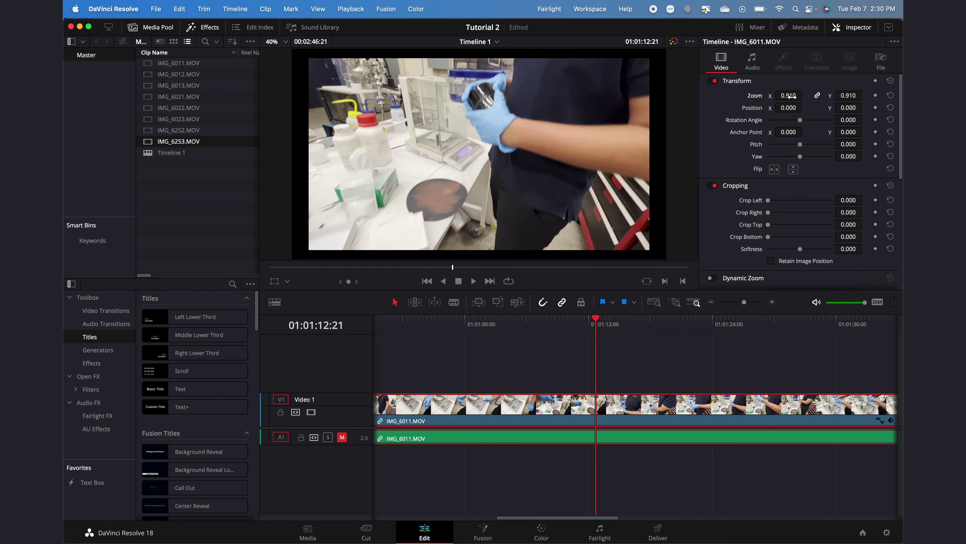
Step: Set the IMG_6011.MOV clip's linked zoom to 0.890 and its position to X 17.000 and Y -44.000
{"action": "mouse_move", "coordinate": [792, 97]}
{"action": "left_mouse_down"}
{"action": "mouse_move", "coordinate": [806, 96]}
{"action": "mouse_move", "coordinate": [783, 96]}
{"action": "mouse_move", "coordinate": [805, 95]}
{"action": "mouse_move", "coordinate": [789, 109]}
{"action": "left_mouse_up"}
{"action": "left_click_drag", "start_coordinate": [849, 108], "coordinate": [842, 156]}
{"action": "key", "text": "super+z"}
{"action": "key", "text": "super+z"}
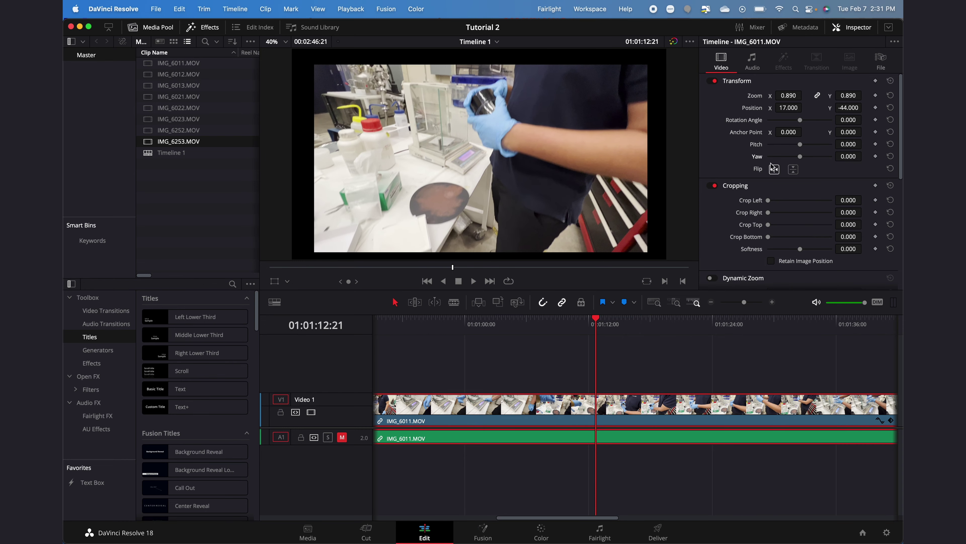
Step: Flip the clip horizontally and vertically, and turn both flips off again
{"action": "left_click", "coordinate": [775, 169]}
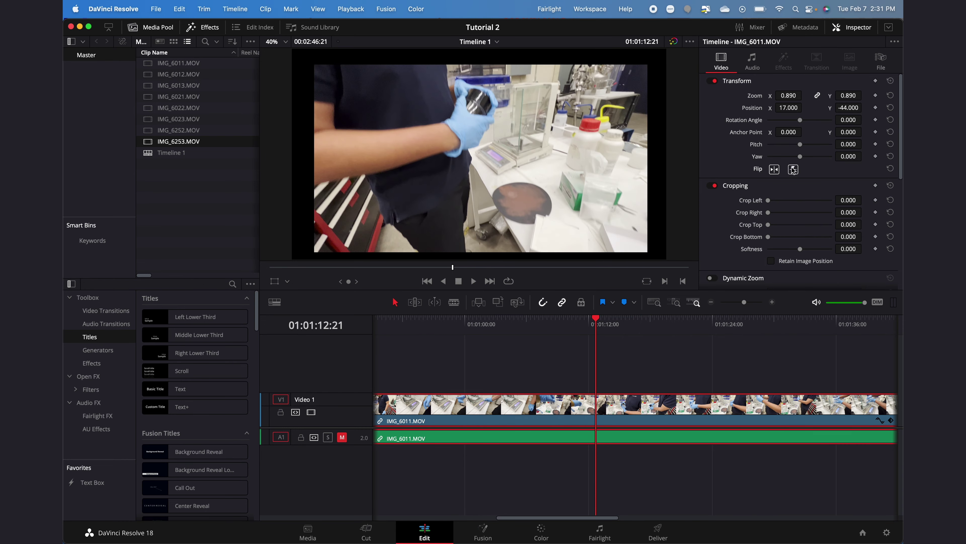
{"action": "left_click", "coordinate": [794, 170]}
{"action": "left_click", "coordinate": [794, 170]}
{"action": "left_click", "coordinate": [775, 169]}
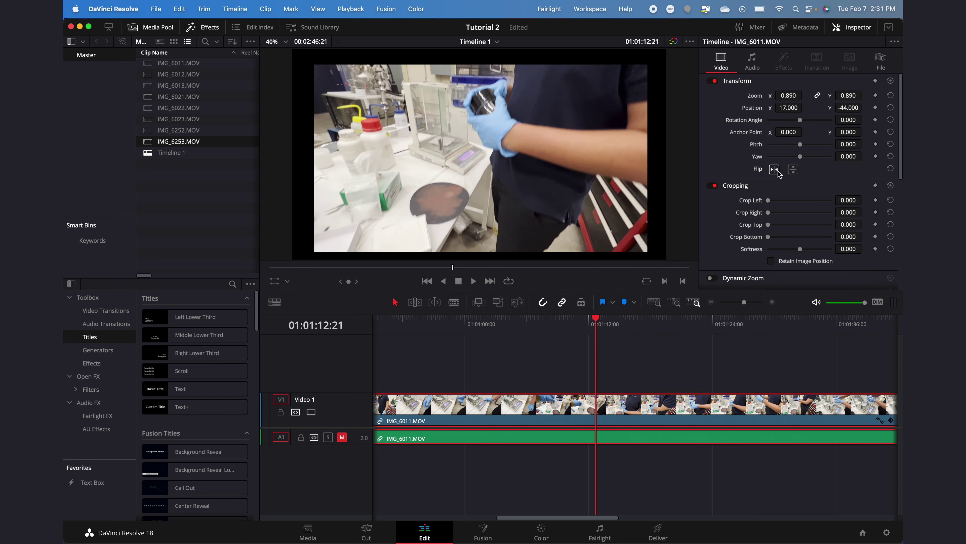
Step: Try the clip's cropping controls and set the crop softness to 0.070
{"action": "left_click_drag", "start_coordinate": [769, 201], "coordinate": [776, 249]}
{"action": "scroll", "coordinate": [740, 218], "scroll_direction": "down", "scroll_amount": 5}
{"action": "scroll", "coordinate": [740, 218], "scroll_direction": "up", "scroll_amount": 5}
Step: Enable the Transform overlay in the viewer, move the image to about X 37 and Y 1, and save the project
{"action": "left_click", "coordinate": [288, 281]}
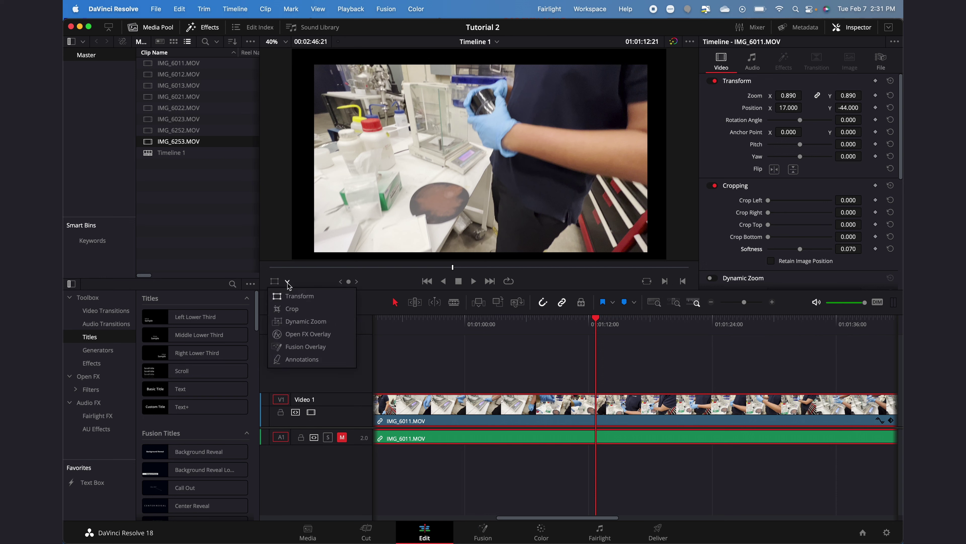
{"action": "left_click", "coordinate": [292, 294]}
{"action": "mouse_move", "coordinate": [494, 146]}
{"action": "left_mouse_down"}
{"action": "mouse_move", "coordinate": [379, 170]}
{"action": "mouse_move", "coordinate": [552, 118]}
{"action": "mouse_move", "coordinate": [489, 134]}
{"action": "mouse_move", "coordinate": [506, 154]}
{"action": "left_mouse_up"}
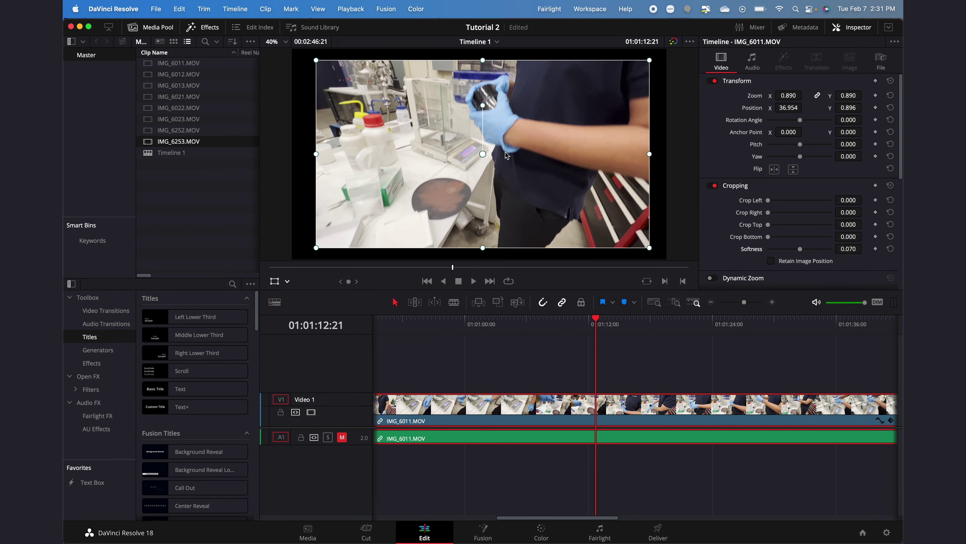
{"action": "key", "text": "super+s"}
Step: Enlarge the clip to a zoom of about 0.996 with the Transform overlay and reposition it to about X -166 and Y -72
{"action": "scroll", "coordinate": [505, 152], "scroll_direction": "down", "scroll_amount": 5}
{"action": "scroll", "coordinate": [505, 152], "scroll_direction": "up", "scroll_amount": 8}
{"action": "scroll", "coordinate": [506, 152], "scroll_direction": "down", "scroll_amount": 4}
{"action": "scroll", "coordinate": [506, 152], "scroll_direction": "down", "scroll_amount": 3}
{"action": "mouse_move", "coordinate": [584, 96]}
{"action": "left_mouse_down"}
{"action": "mouse_move", "coordinate": [649, 61]}
{"action": "mouse_move", "coordinate": [541, 121]}
{"action": "mouse_move", "coordinate": [596, 89]}
{"action": "left_mouse_up"}
{"action": "left_click_drag", "start_coordinate": [557, 121], "coordinate": [550, 129]}
Step: Crop about 191.5 off the clip's left side with the Crop overlay in the viewer, and switch back to the Transform overlay
{"action": "left_click", "coordinate": [287, 281]}
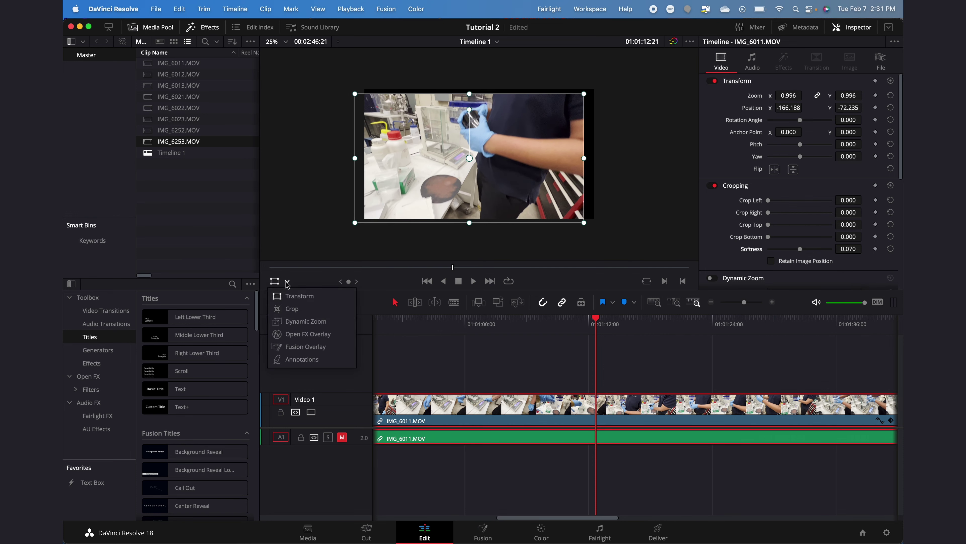
{"action": "left_click", "coordinate": [299, 311]}
{"action": "mouse_move", "coordinate": [355, 158]}
{"action": "left_mouse_down"}
{"action": "mouse_move", "coordinate": [467, 158]}
{"action": "mouse_move", "coordinate": [367, 157]}
{"action": "left_mouse_up"}
{"action": "left_click", "coordinate": [287, 281]}
{"action": "left_click", "coordinate": [299, 295]}
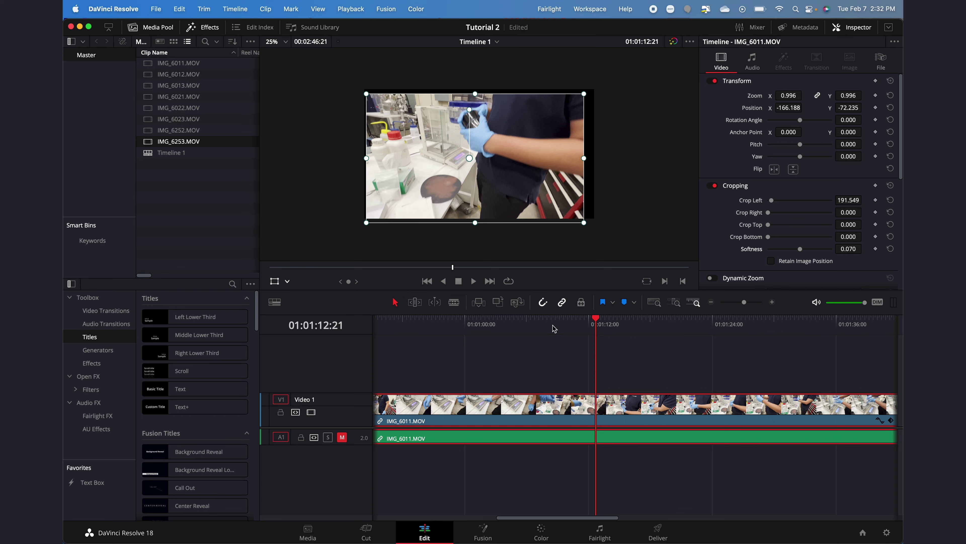
Step: Unmute audio track A1 and play the timeline briefly from about 01:01:05
{"action": "left_click_drag", "start_coordinate": [557, 330], "coordinate": [518, 329]}
{"action": "left_click", "coordinate": [342, 437]}
{"action": "key", "text": "space"}
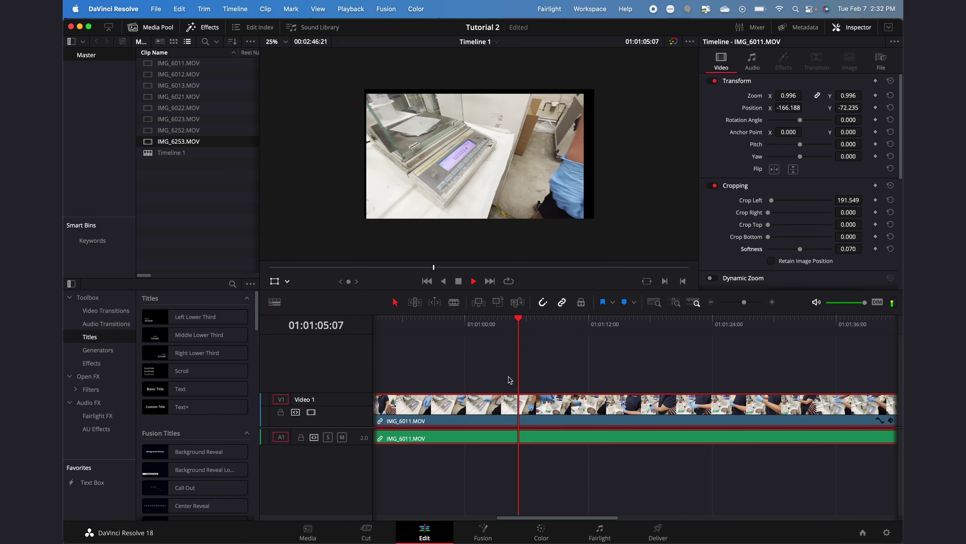
{"action": "key", "text": "space"}
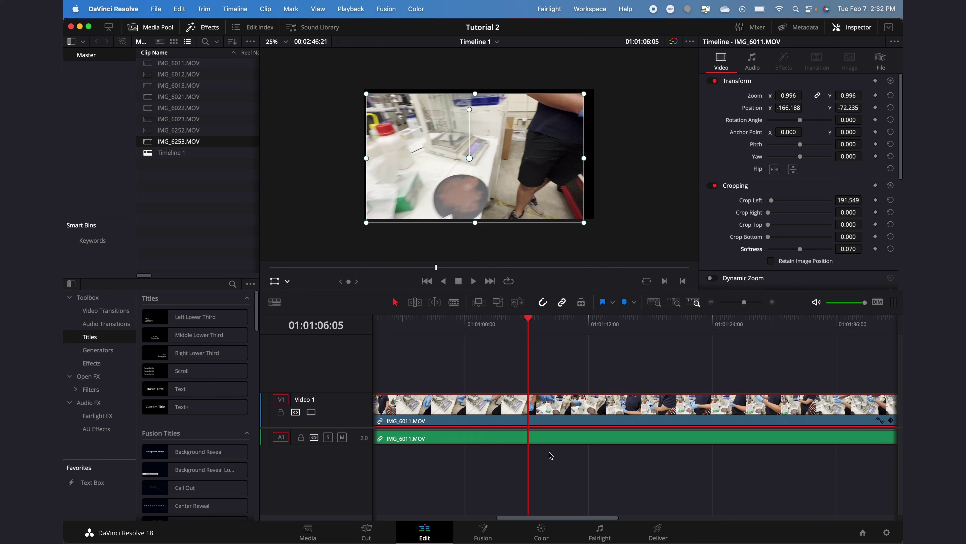
Step: In the clip's attributes, set the audio format to Stereo with Embedded Channel 2 as the right channel's source, and apply it
{"action": "right_click", "coordinate": [552, 440]}
{"action": "left_click", "coordinate": [573, 415]}
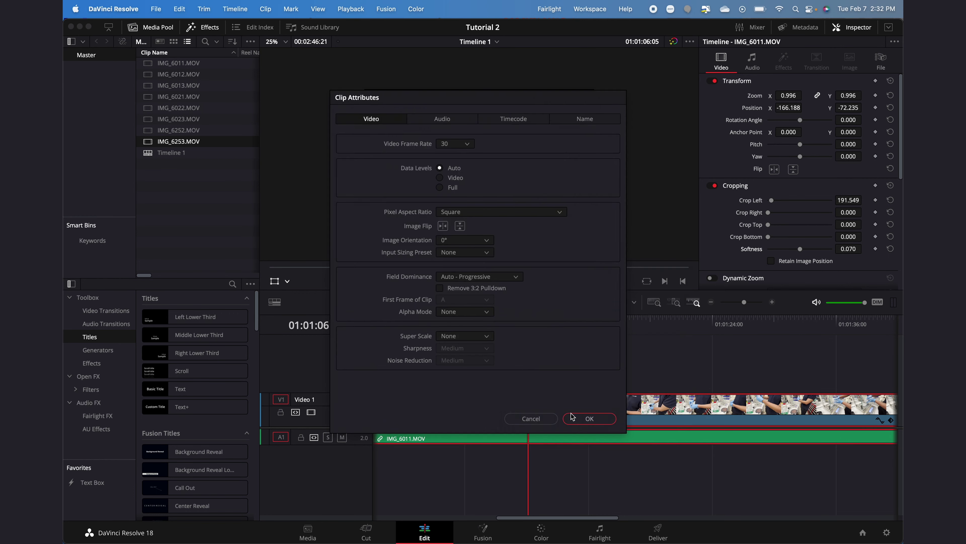
{"action": "left_click", "coordinate": [448, 120]}
{"action": "left_click", "coordinate": [386, 182]}
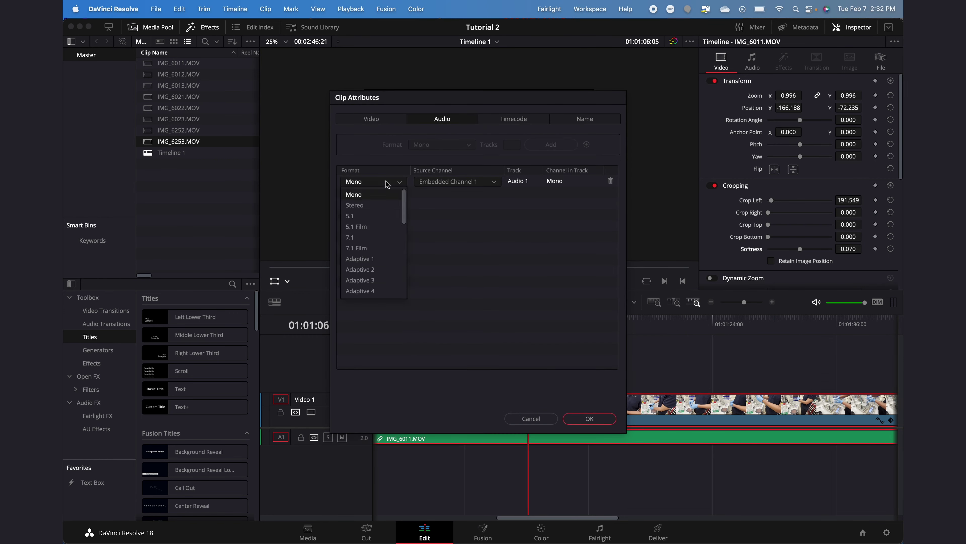
{"action": "left_click", "coordinate": [371, 205]}
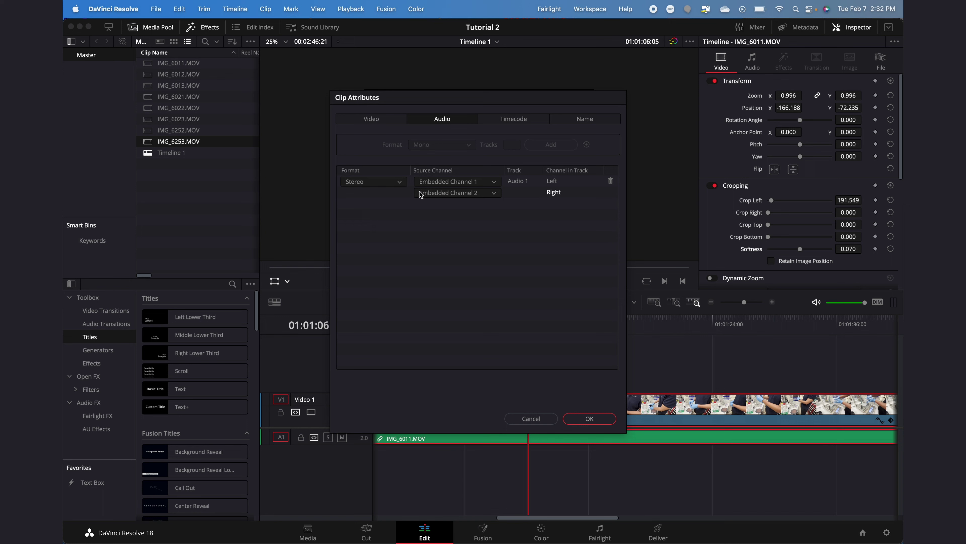
{"action": "left_click", "coordinate": [440, 194]}
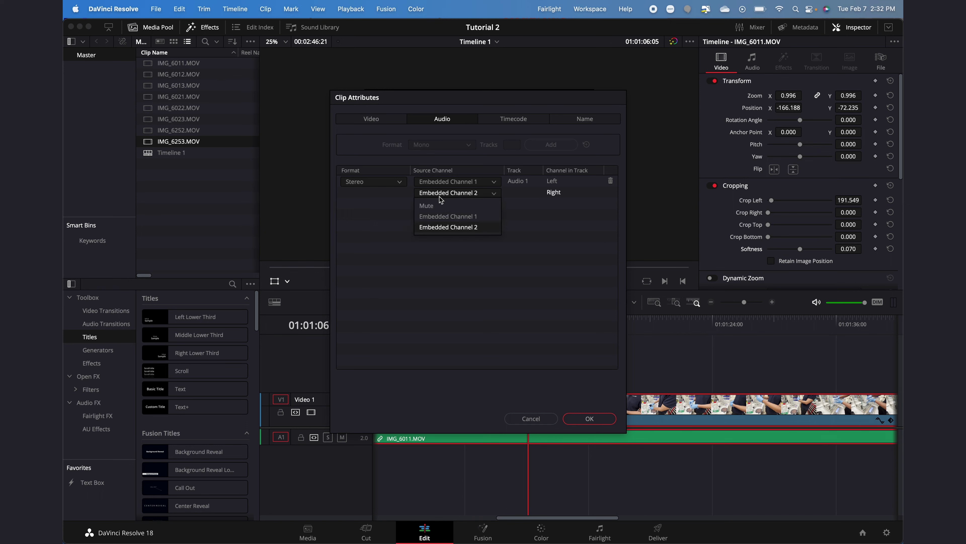
{"action": "left_click", "coordinate": [447, 226]}
{"action": "left_click", "coordinate": [601, 420]}
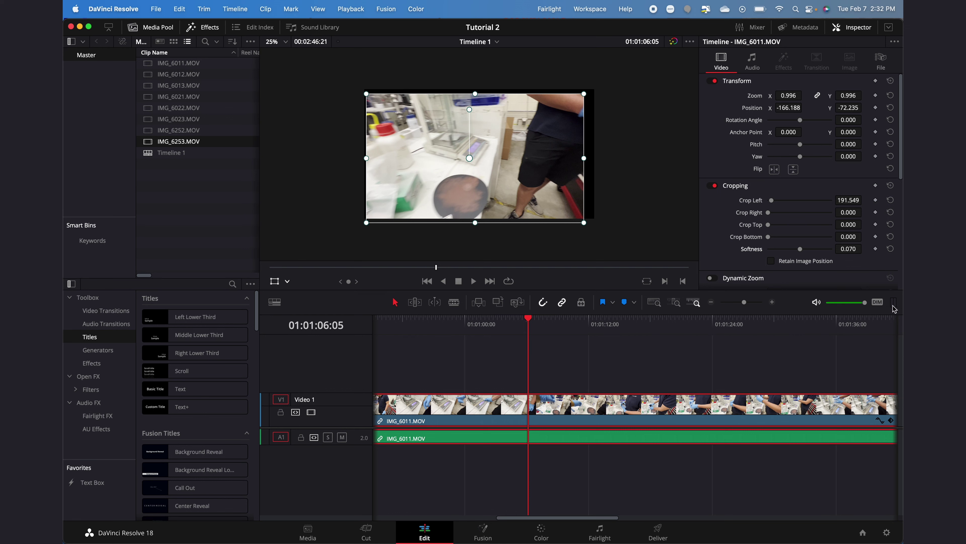
Step: Play the timeline to 01:01:06:24, and split the clip with the Blade tool at the playhead and at a second point after it
{"action": "key", "text": "space"}
{"action": "key", "text": "space"}
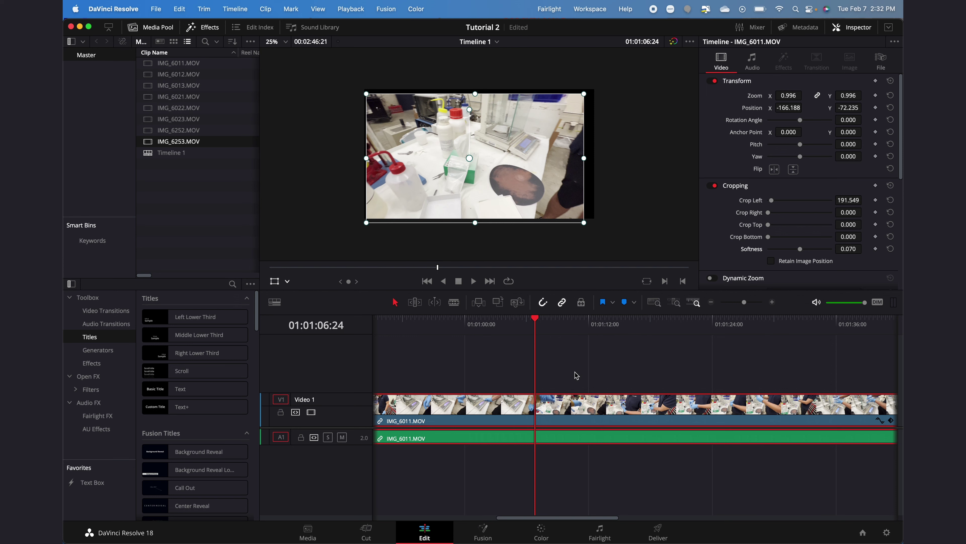
{"action": "left_click", "coordinate": [454, 302]}
{"action": "left_click", "coordinate": [535, 405]}
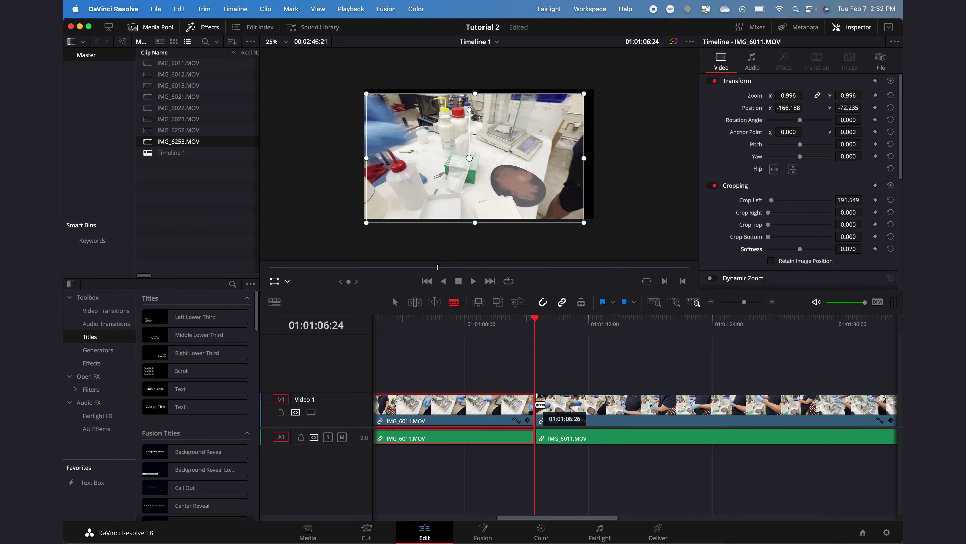
{"action": "left_click", "coordinate": [655, 406]}
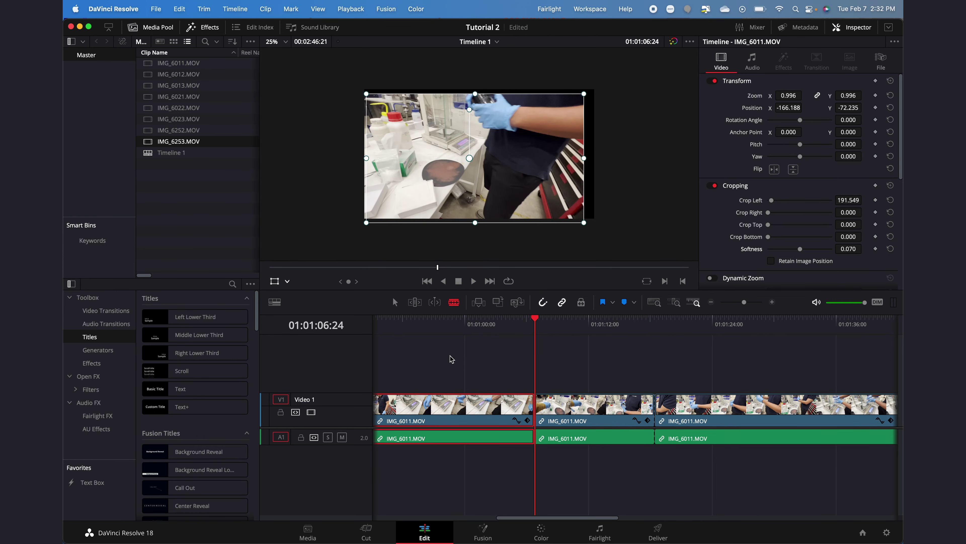
Step: Select the middle segment of the split IMG_6011.MOV clip and delete it together with its audio
{"action": "left_click", "coordinate": [395, 303]}
{"action": "mouse_move", "coordinate": [603, 398]}
{"action": "left_mouse_down"}
{"action": "mouse_move", "coordinate": [578, 361]}
{"action": "mouse_move", "coordinate": [604, 361]}
{"action": "mouse_move", "coordinate": [602, 412]}
{"action": "left_mouse_up"}
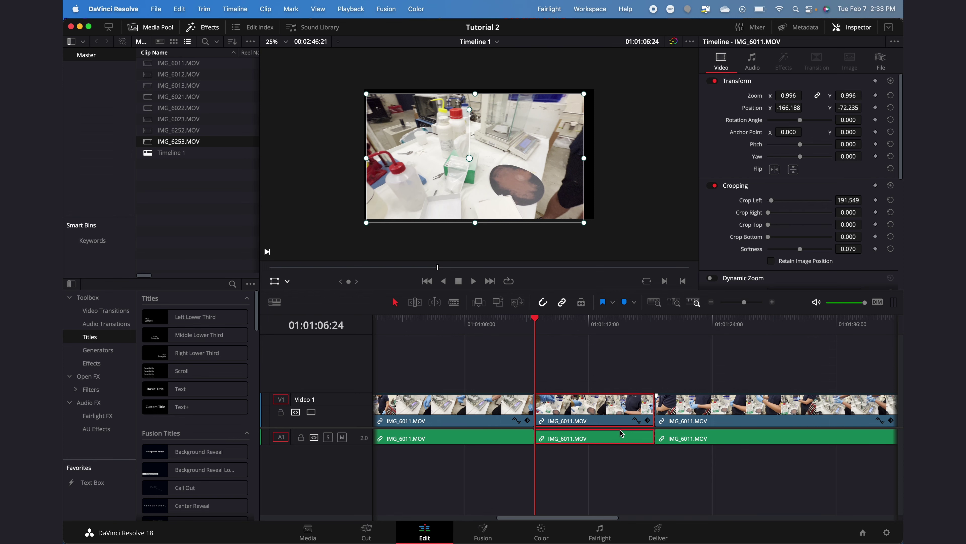
{"action": "key", "text": "Delete"}
Step: Place the playhead at 01:01:25:18 and set the zoom of the segment after the gap to 1.166
{"action": "left_click", "coordinate": [728, 321]}
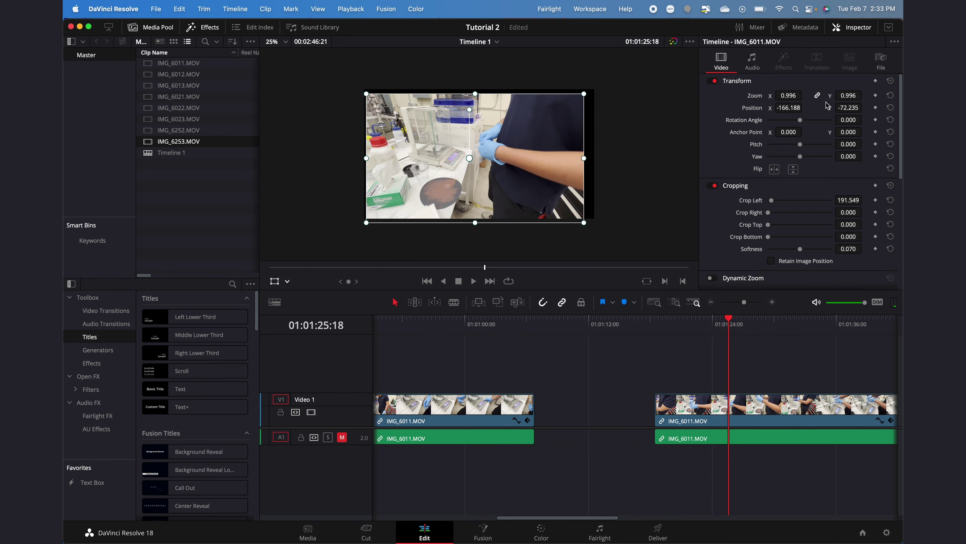
{"action": "left_click", "coordinate": [764, 410]}
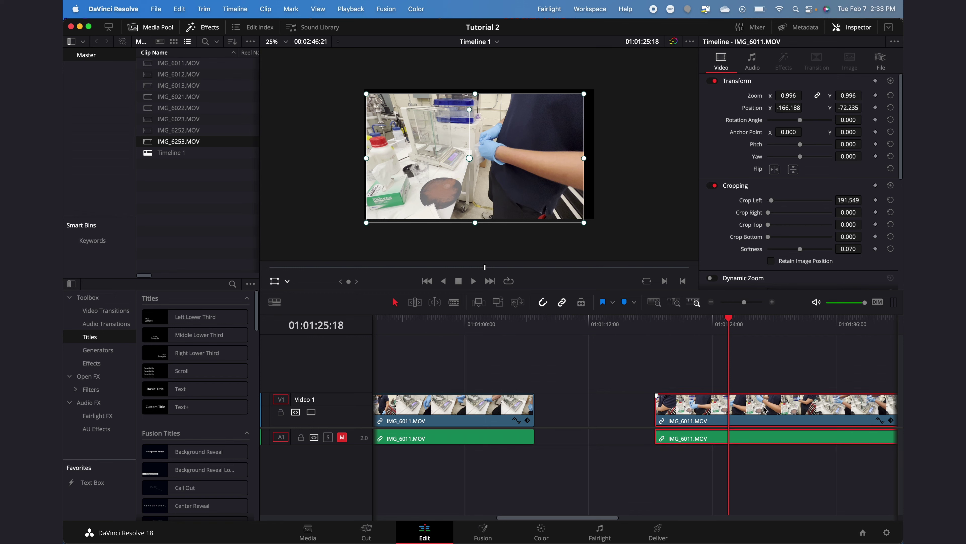
{"action": "left_click_drag", "start_coordinate": [789, 94], "coordinate": [788, 95]}
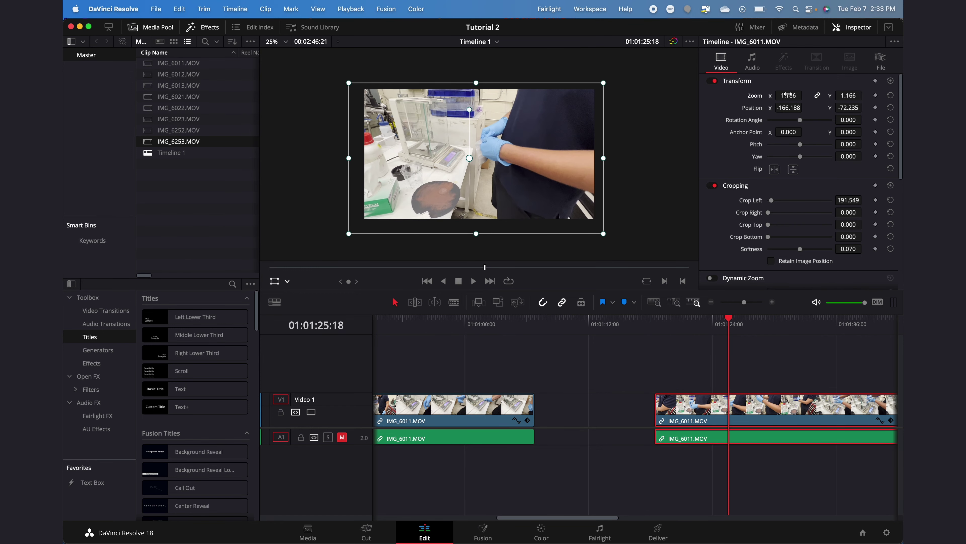
Step: Delete the empty gap between the two segments, and toggle timeline snapping off and on again
{"action": "left_click", "coordinate": [609, 411]}
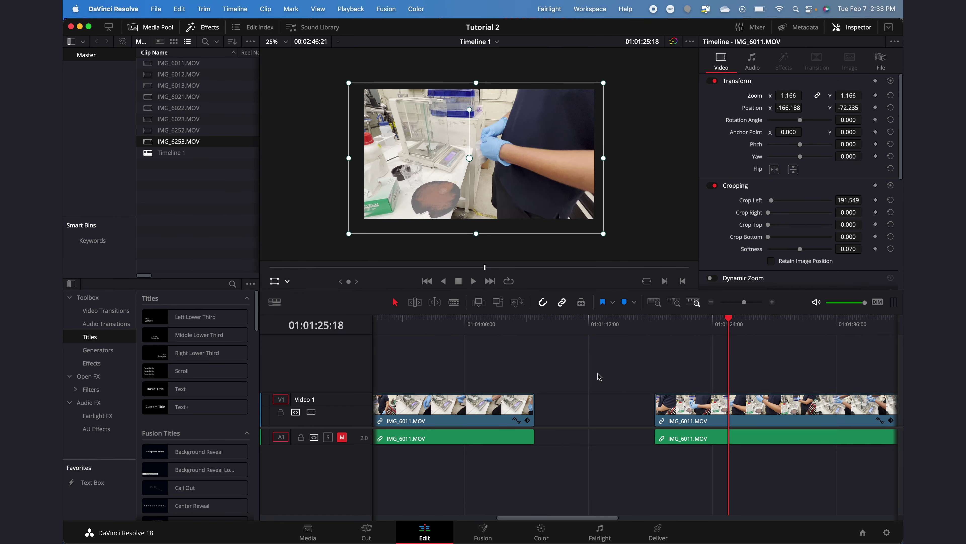
{"action": "key", "text": "Delete"}
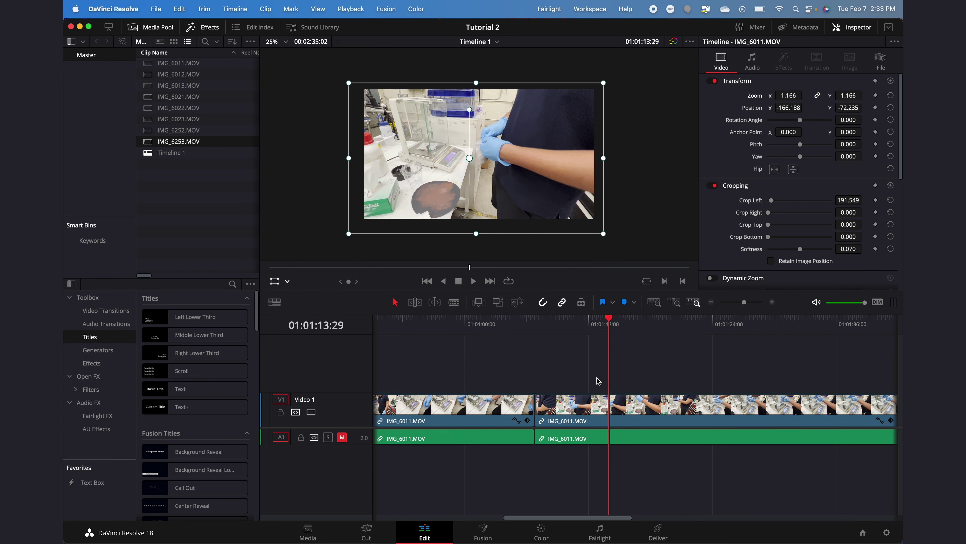
{"action": "left_click", "coordinate": [542, 303]}
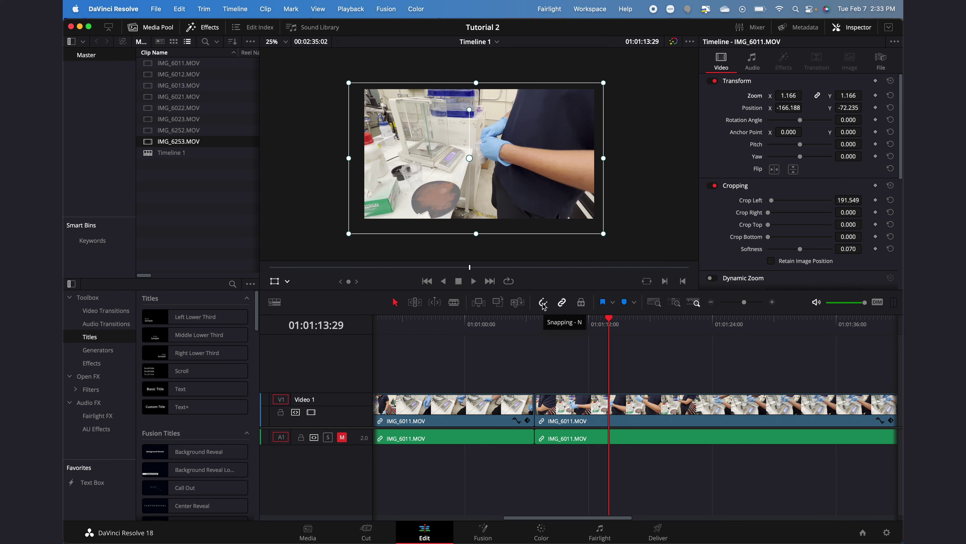
{"action": "left_click", "coordinate": [543, 304]}
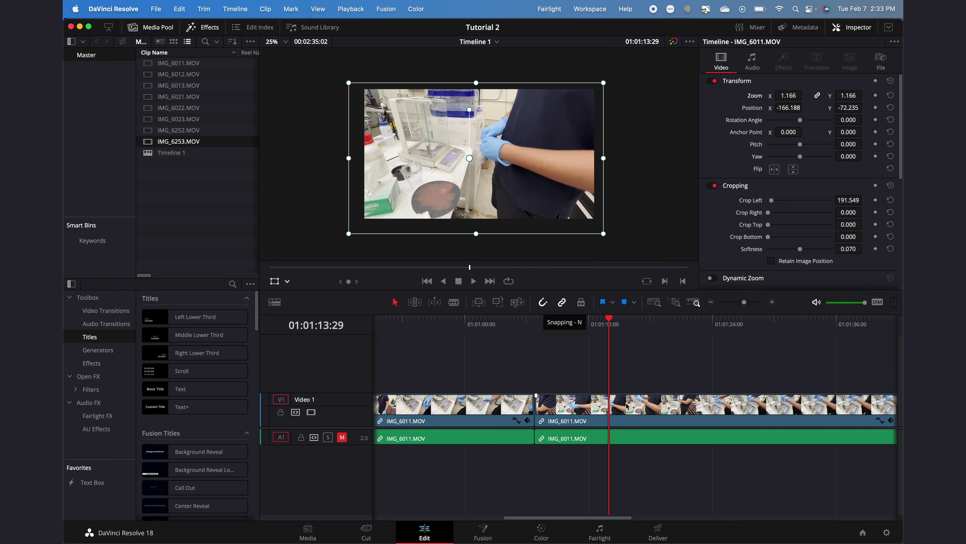
Step: Move the second segment to the playhead at 01:01:13:29 with snapping on, and shift it back partway toward the first segment with snapping off
{"action": "left_click", "coordinate": [595, 407]}
{"action": "key", "text": "BackSpace"}
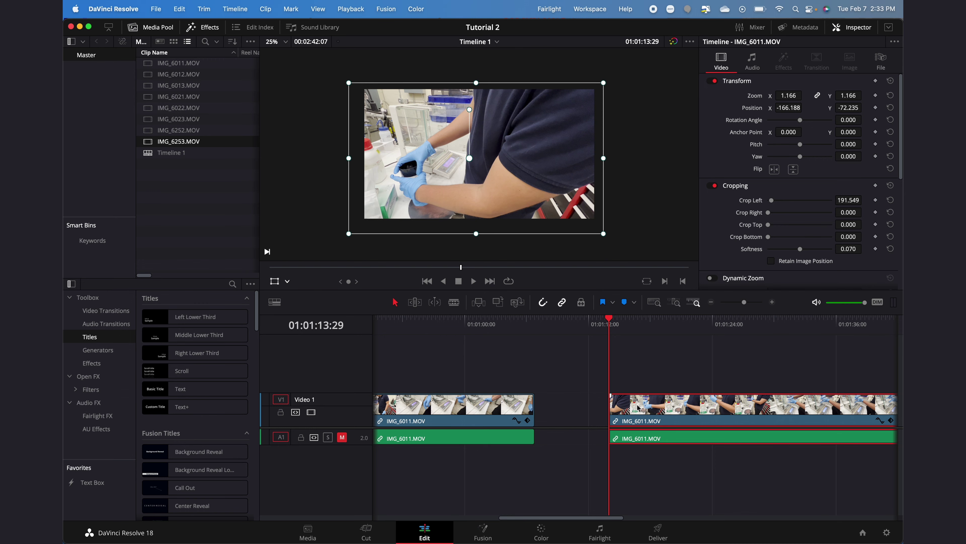
{"action": "left_click_drag", "start_coordinate": [638, 408], "coordinate": [589, 406]}
{"action": "left_click", "coordinate": [543, 302]}
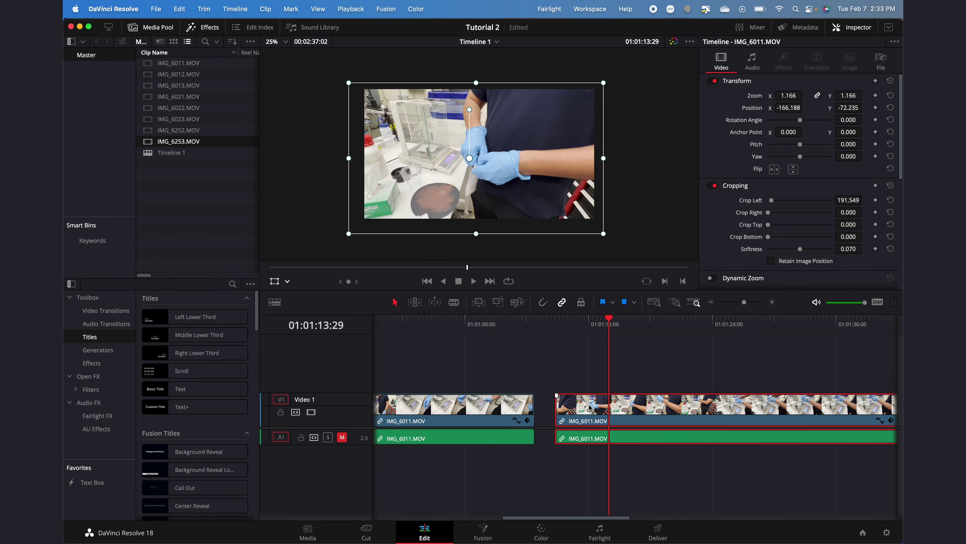
{"action": "key", "text": "space"}
{"action": "key", "text": "space"}
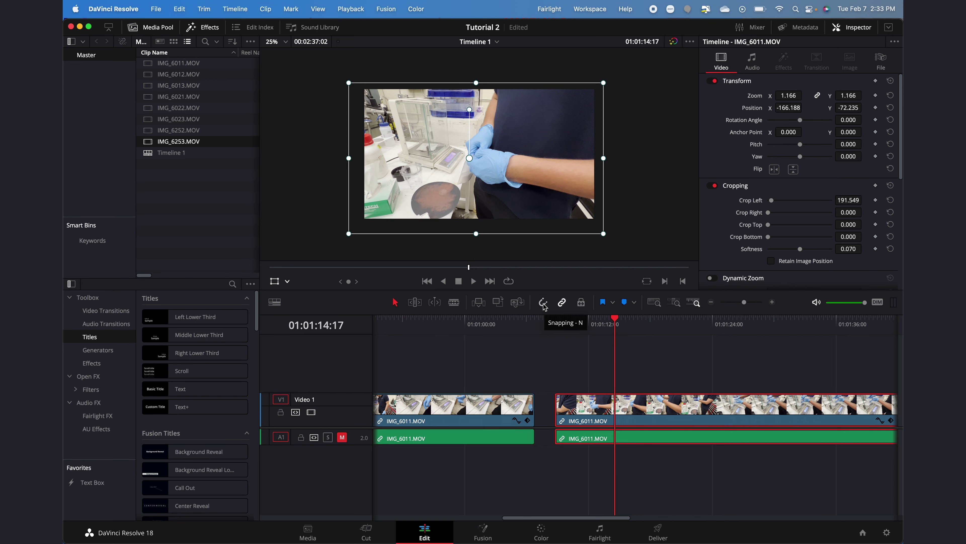
{"action": "mouse_move", "coordinate": [603, 415]}
{"action": "left_mouse_down"}
{"action": "mouse_move", "coordinate": [613, 415]}
{"action": "mouse_move", "coordinate": [580, 416]}
{"action": "mouse_move", "coordinate": [596, 416]}
{"action": "left_mouse_up"}
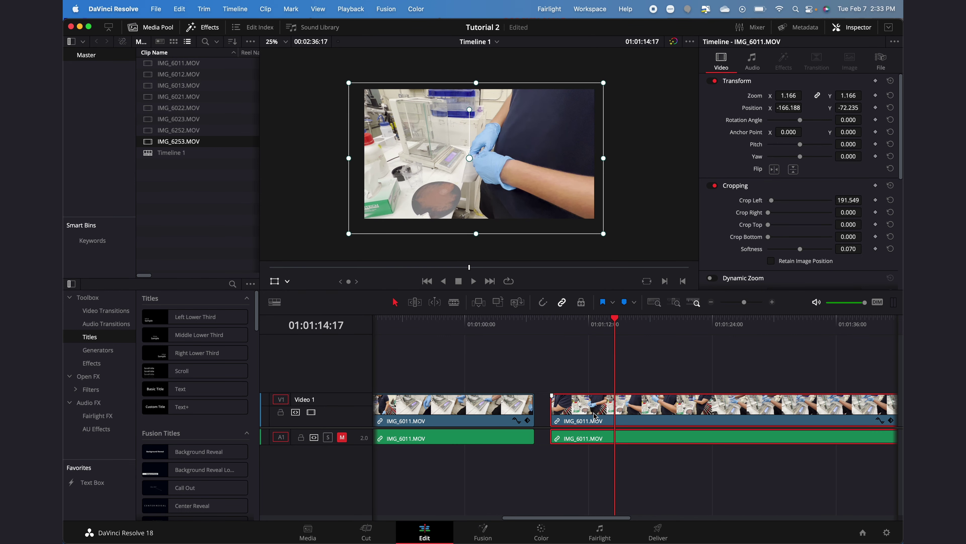
Step: Turn snapping back on, move the second segment flush against the end of the first segment, and deselect it
{"action": "key", "text": "n"}
{"action": "left_click_drag", "start_coordinate": [584, 409], "coordinate": [576, 407]}
{"action": "left_click", "coordinate": [567, 373]}
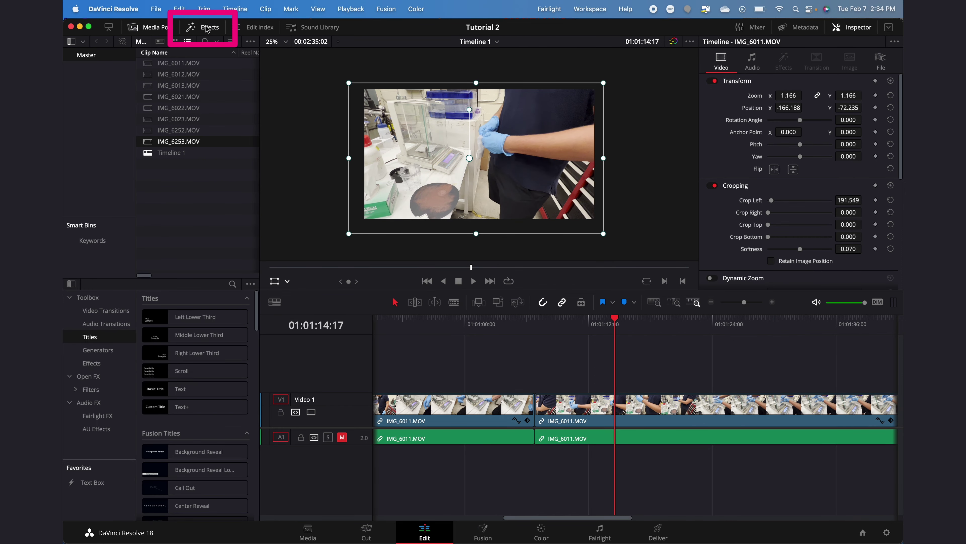
Step: Place the playhead on the cut and add the Square Iris video transition between the two segments
{"action": "left_click", "coordinate": [108, 310]}
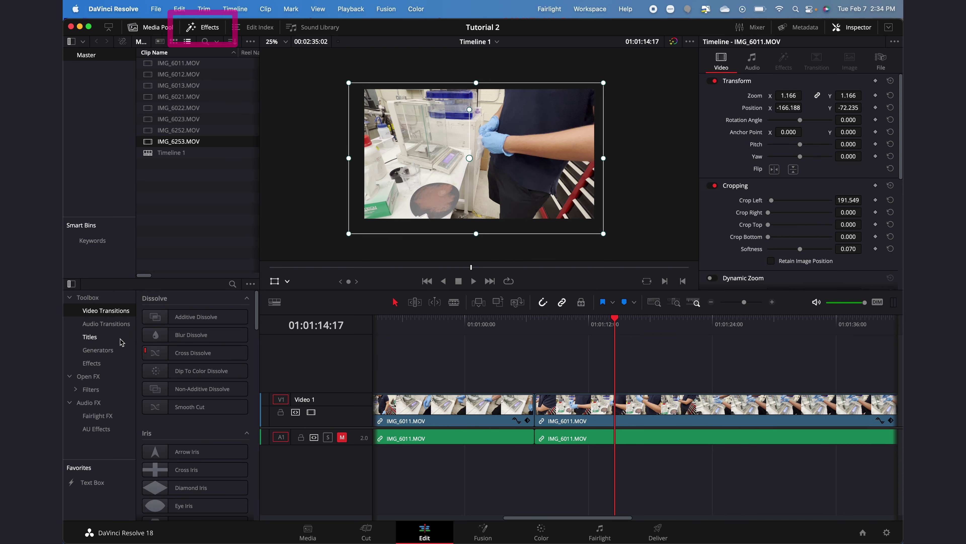
{"action": "left_click", "coordinate": [538, 326]}
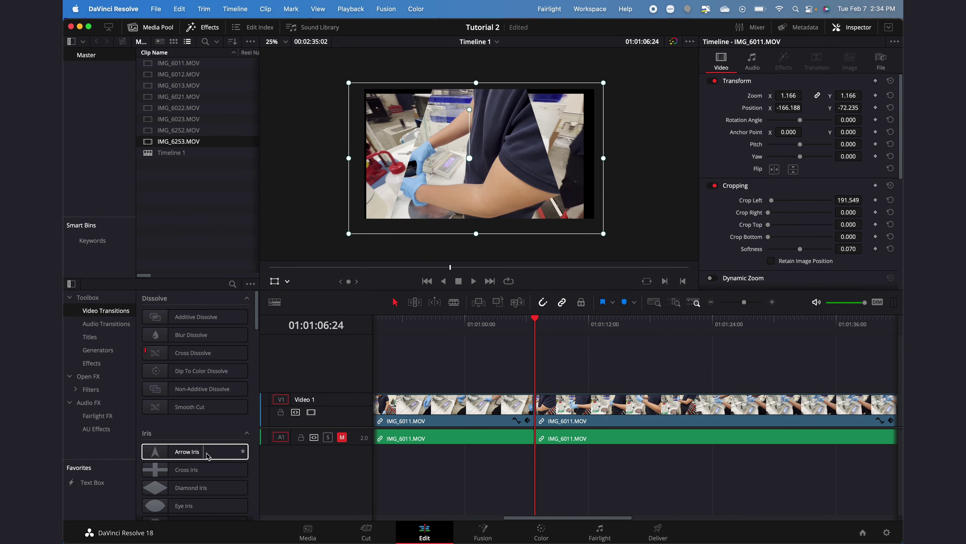
{"action": "scroll", "coordinate": [234, 455], "scroll_direction": "down", "scroll_amount": 5}
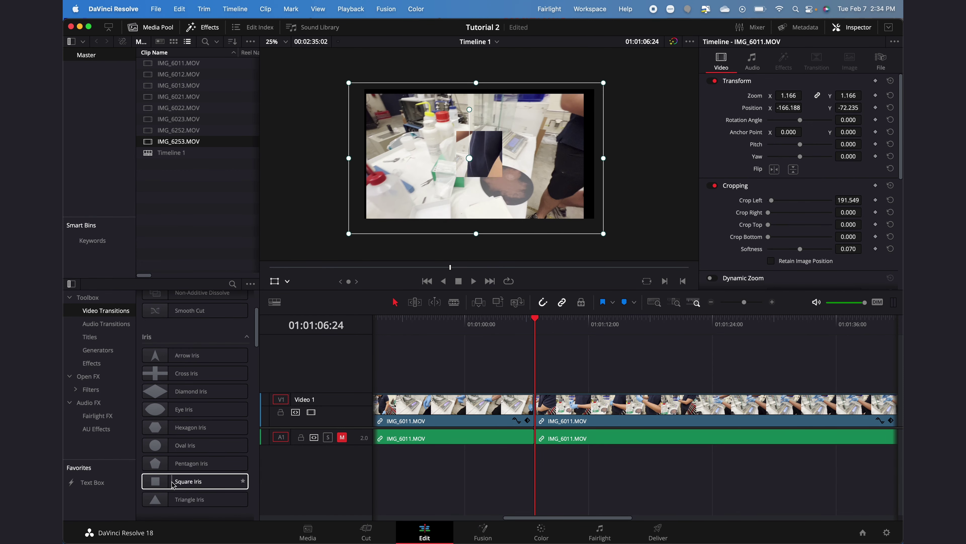
{"action": "left_click_drag", "start_coordinate": [173, 484], "coordinate": [534, 408]}
Step: Play through the Square Iris transition from just before the cut, and undo adding it
{"action": "left_click_drag", "start_coordinate": [535, 326], "coordinate": [518, 328]}
{"action": "key", "text": "space"}
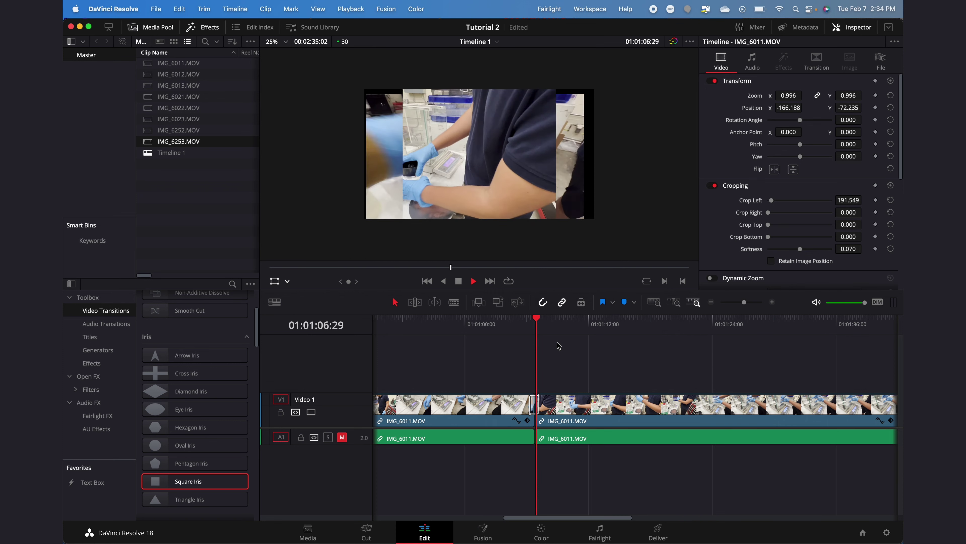
{"action": "key", "text": "space"}
{"action": "key", "text": "super+z"}
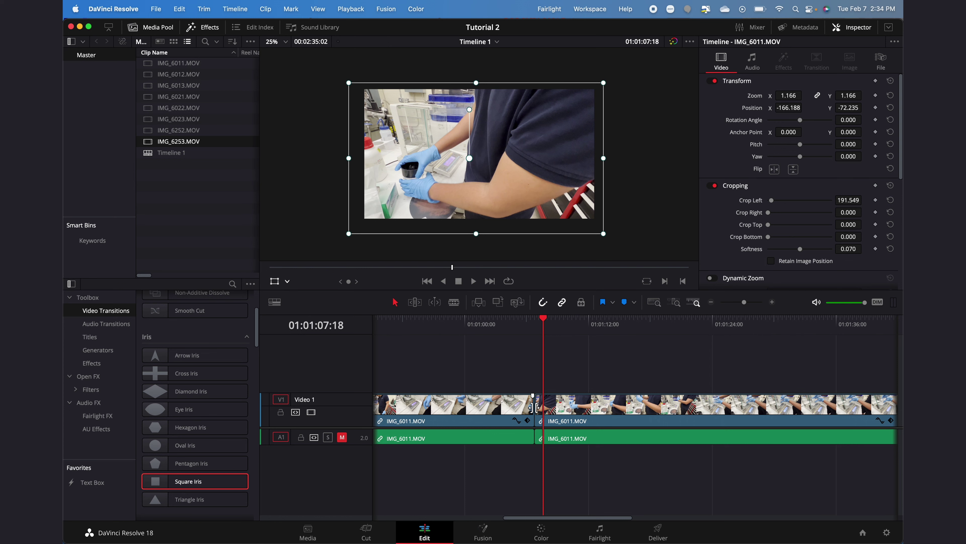
Step: Add a 60-frame Cross Dissolve at the cut, lengthen it to about 18.2 seconds, and play part of it
{"action": "right_click", "coordinate": [534, 407]}
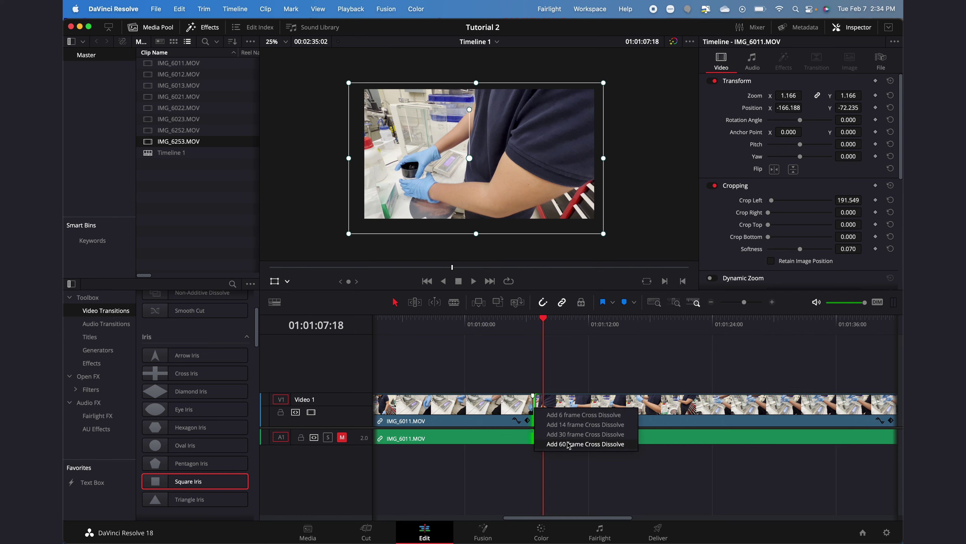
{"action": "left_click", "coordinate": [567, 444]}
{"action": "left_click_drag", "start_coordinate": [524, 405], "coordinate": [441, 406]}
{"action": "left_click", "coordinate": [483, 331]}
{"action": "key", "text": "space"}
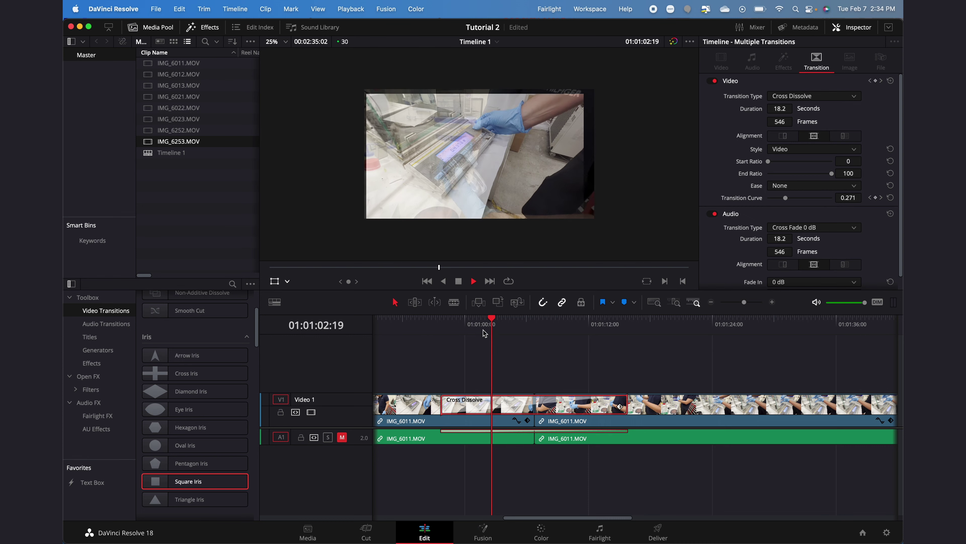
{"action": "key", "text": "space"}
Step: Shorten the Cross Dissolve to about 7.7 seconds and play through part of it
{"action": "left_click", "coordinate": [440, 406]}
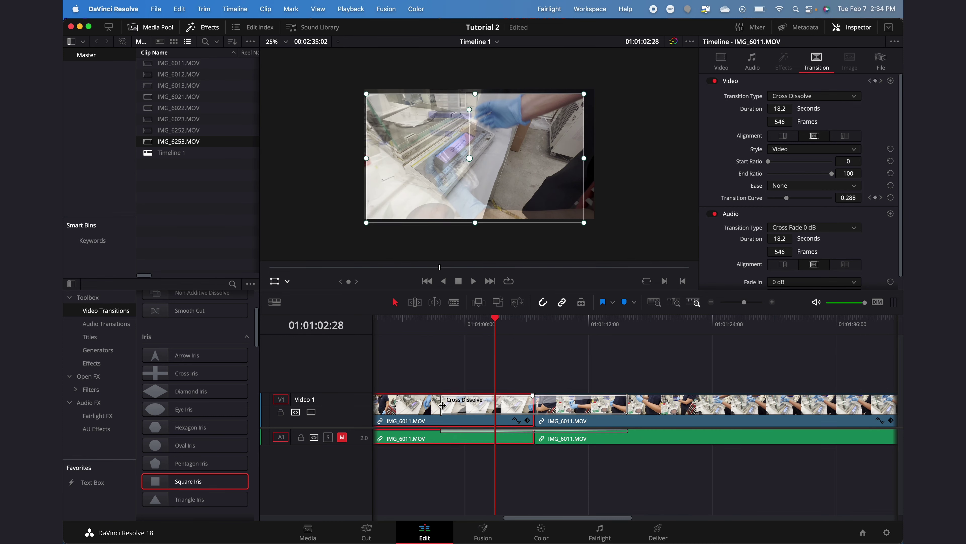
{"action": "left_click_drag", "start_coordinate": [442, 405], "coordinate": [495, 405]}
{"action": "left_click", "coordinate": [513, 328]}
{"action": "key", "text": "space"}
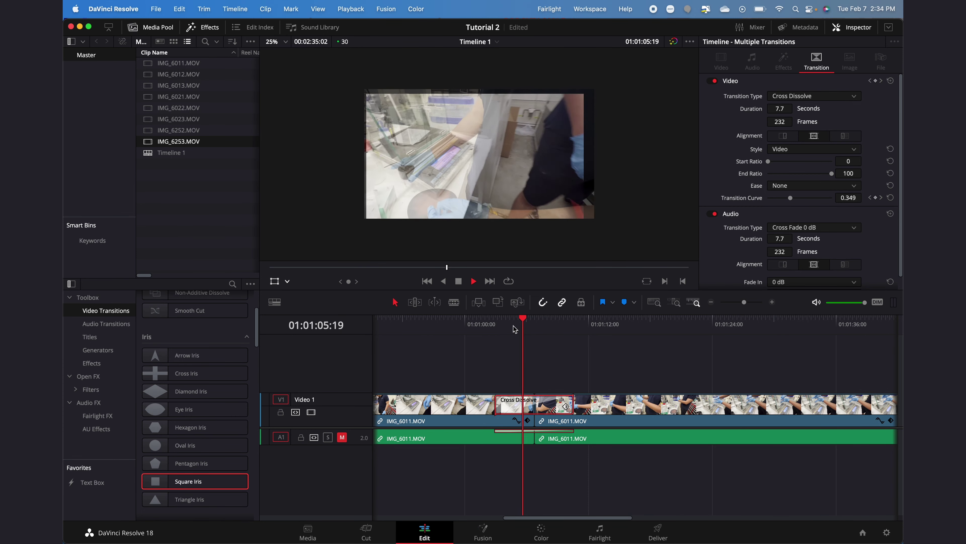
{"action": "key", "text": "space"}
{"action": "scroll", "coordinate": [706, 323], "scroll_direction": "left", "scroll_amount": 15}
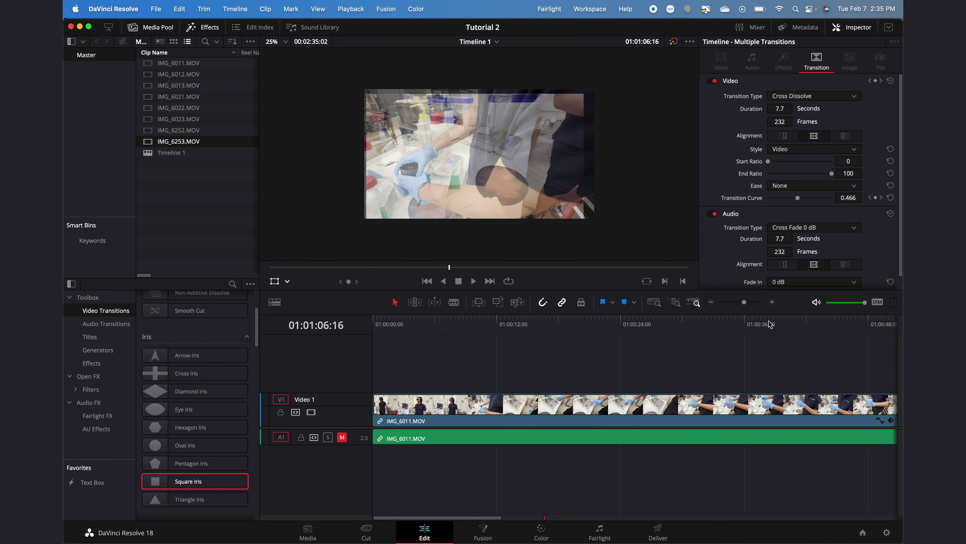
Step: Add a 60-frame Cross Dissolve to the end of the last clip on the timeline
{"action": "scroll", "coordinate": [722, 375], "scroll_direction": "right", "scroll_amount": 15}
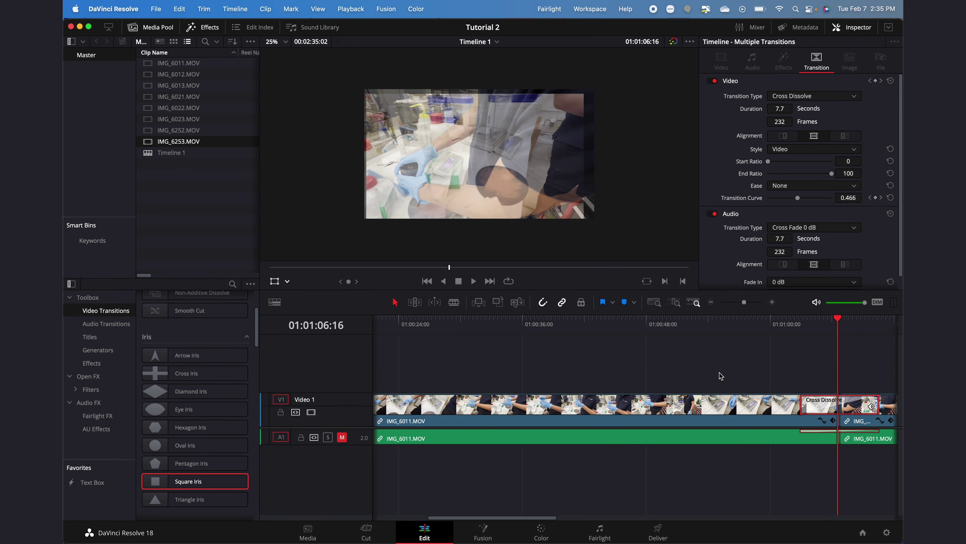
{"action": "scroll", "coordinate": [721, 375], "scroll_direction": "left", "scroll_amount": 8}
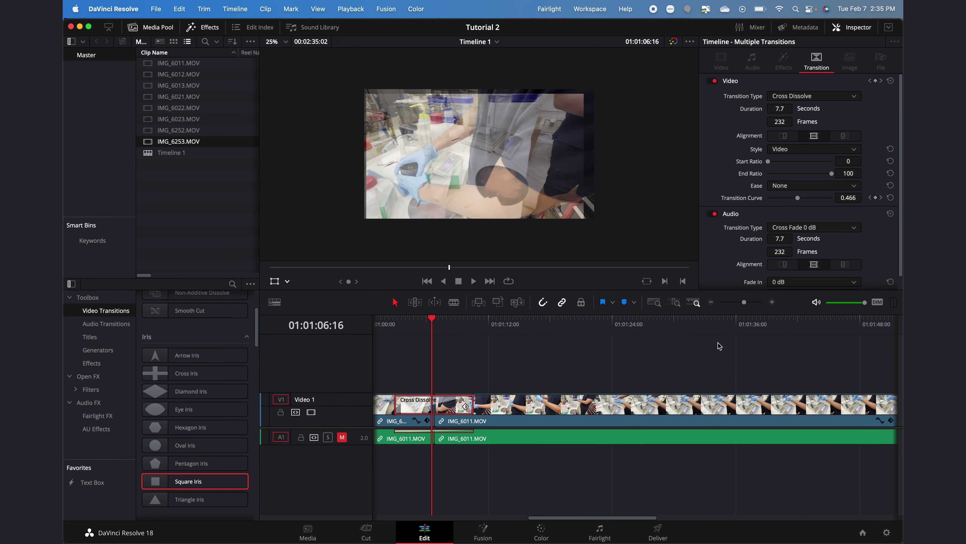
{"action": "left_click", "coordinate": [710, 303]}
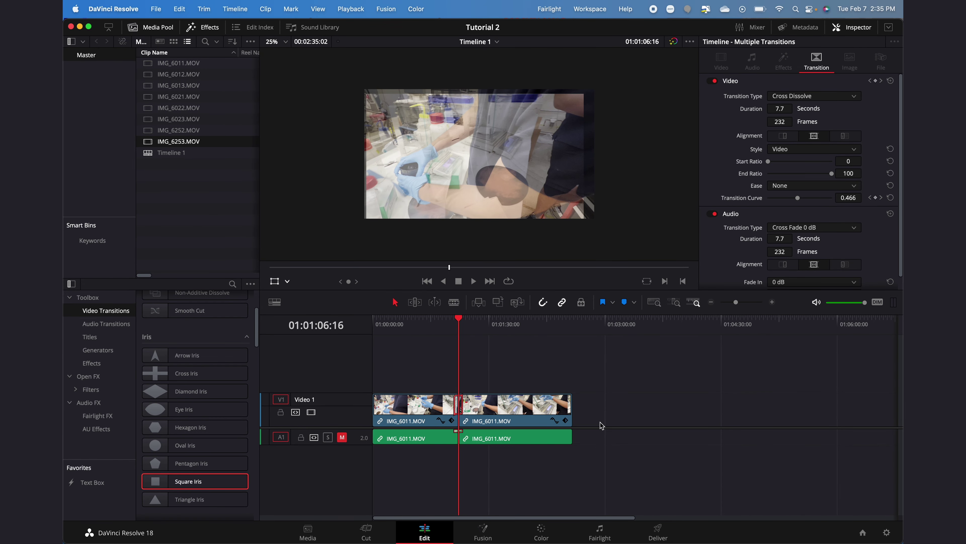
{"action": "left_click", "coordinate": [772, 304]}
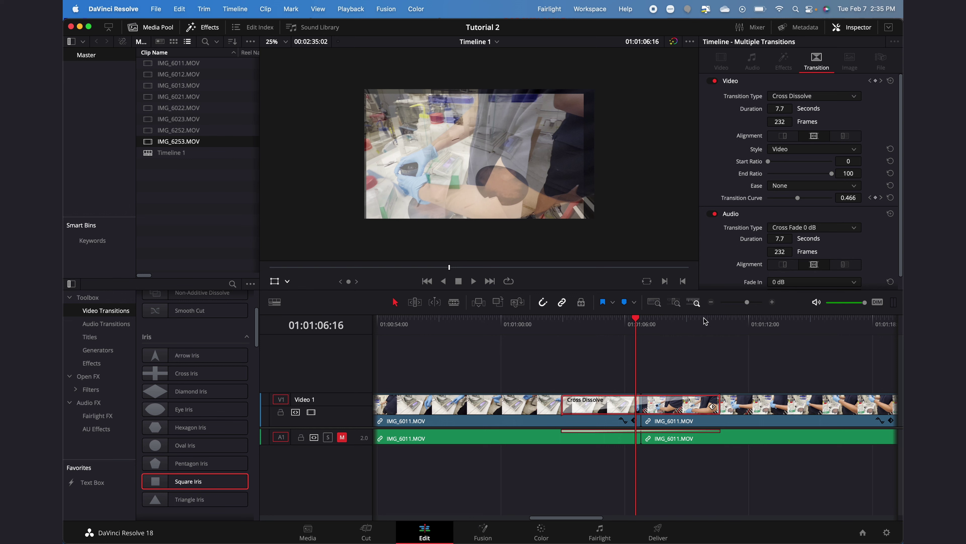
{"action": "left_click", "coordinate": [712, 302]}
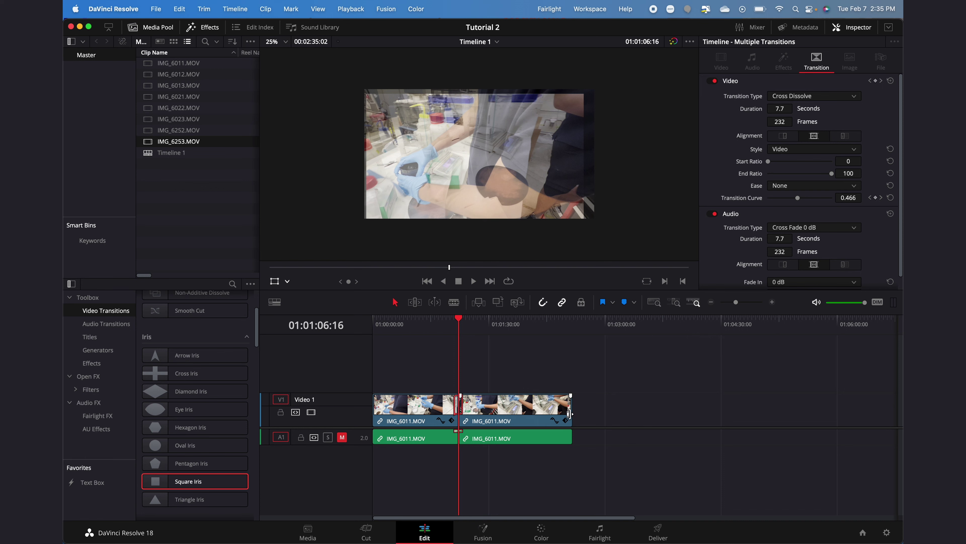
{"action": "right_click", "coordinate": [570, 413]}
{"action": "left_click", "coordinate": [585, 447]}
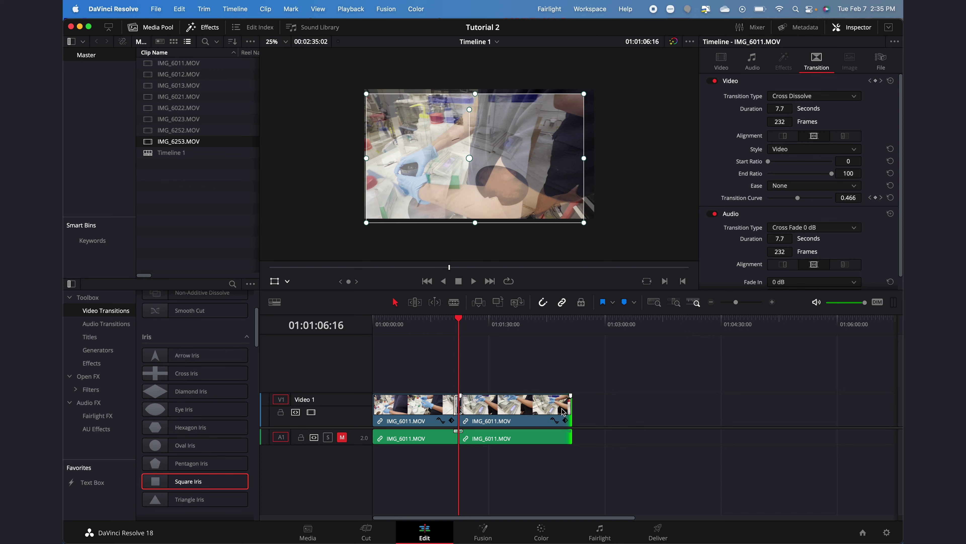
Step: Lengthen the Cross Dissolve at the end of the last clip to about 7.7 seconds
{"action": "left_click_drag", "start_coordinate": [573, 329], "coordinate": [565, 330]}
{"action": "left_click", "coordinate": [772, 302]}
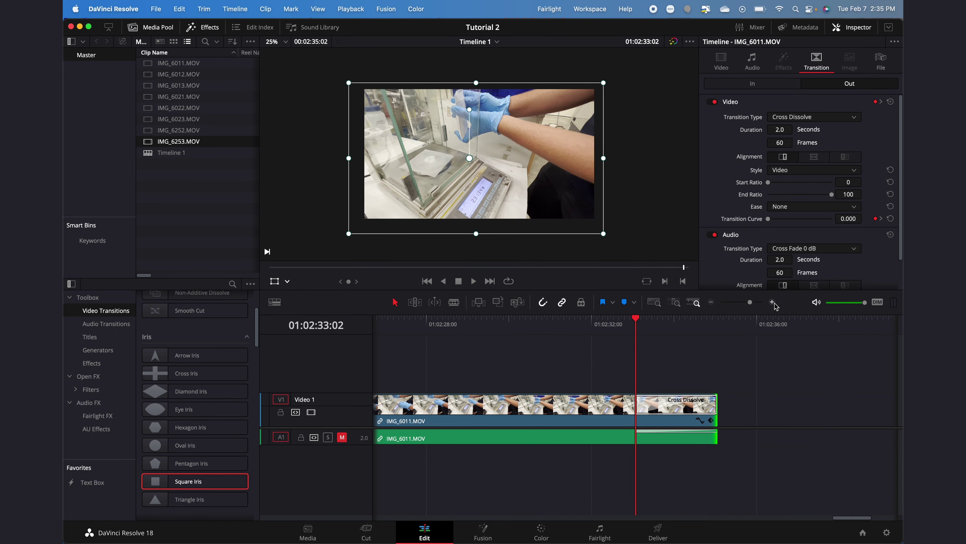
{"action": "left_click_drag", "start_coordinate": [637, 404], "coordinate": [399, 404]}
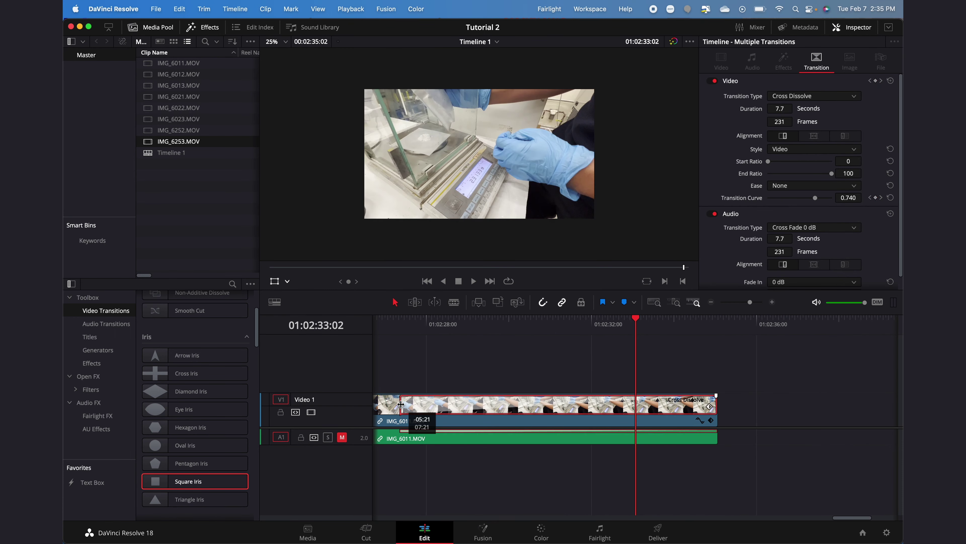
Step: Play through the closing Cross Dissolve from near its start
{"action": "left_click", "coordinate": [416, 325]}
{"action": "key", "text": "space"}
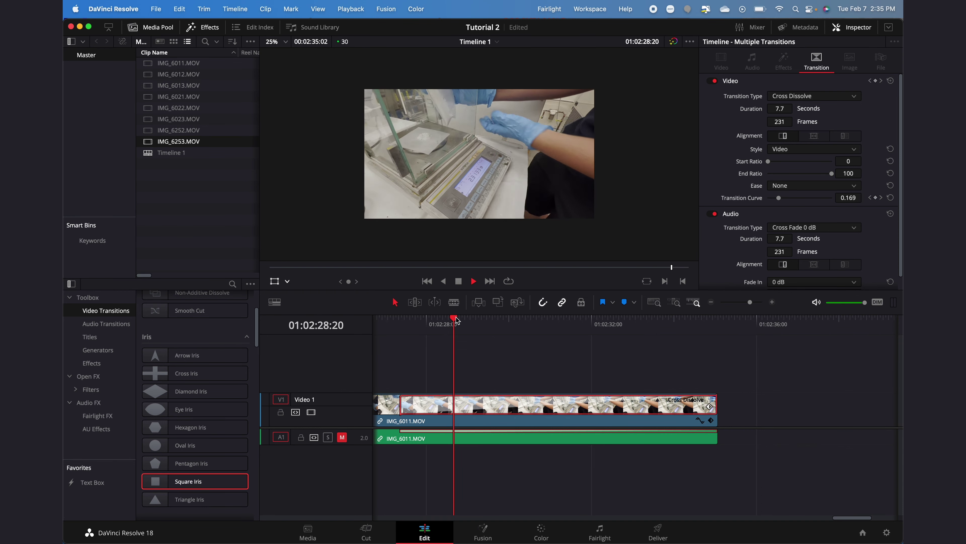
{"action": "left_click_drag", "start_coordinate": [574, 321], "coordinate": [617, 321]}
{"action": "key", "text": "space"}
{"action": "left_click", "coordinate": [553, 373]}
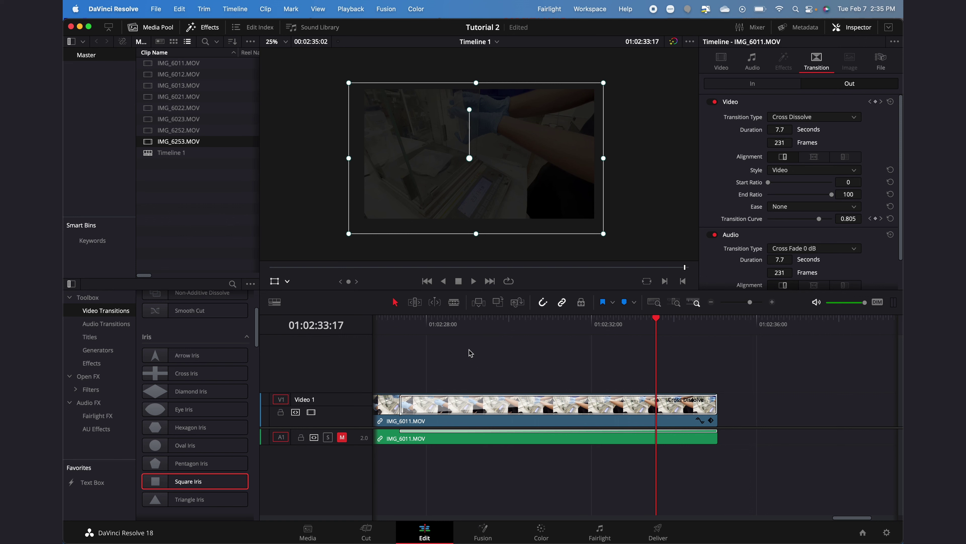
Step: Remove the audio cross fade at the clip's end while the Video 1 track is locked, and unlock the track
{"action": "left_click", "coordinate": [280, 412]}
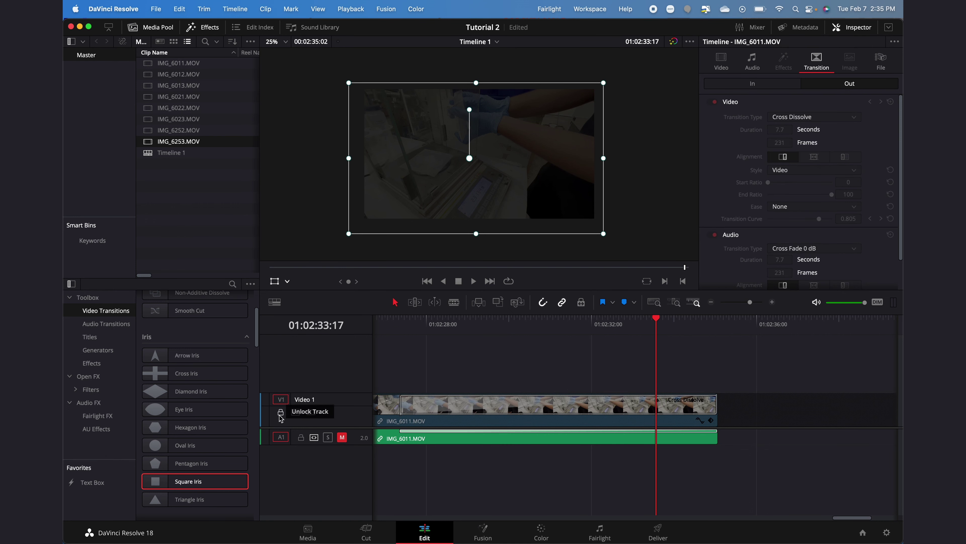
{"action": "left_click", "coordinate": [452, 432]}
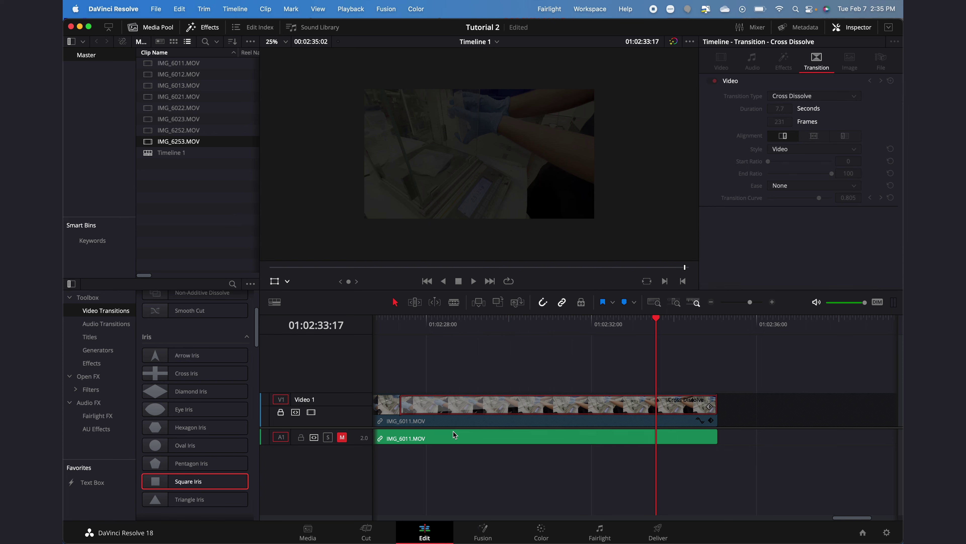
{"action": "left_click", "coordinate": [280, 412]}
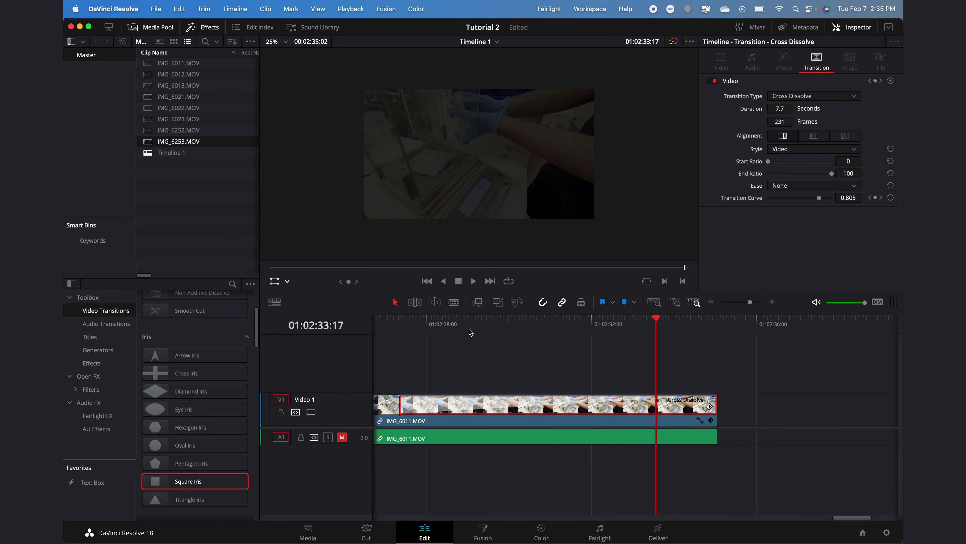
Step: Play part of the closing dissolve to check the video fade without the audio cross fade
{"action": "left_click", "coordinate": [470, 324]}
{"action": "key", "text": "space"}
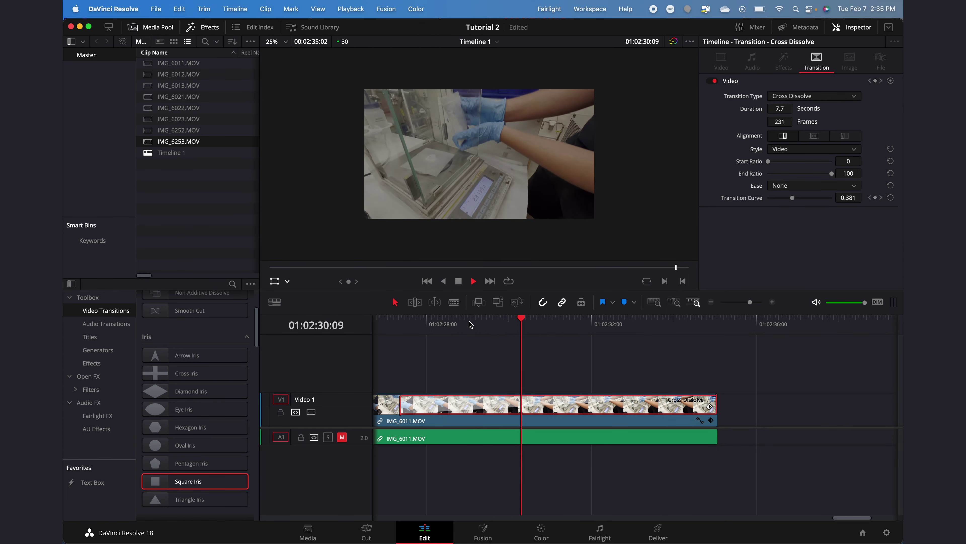
{"action": "key", "text": "space"}
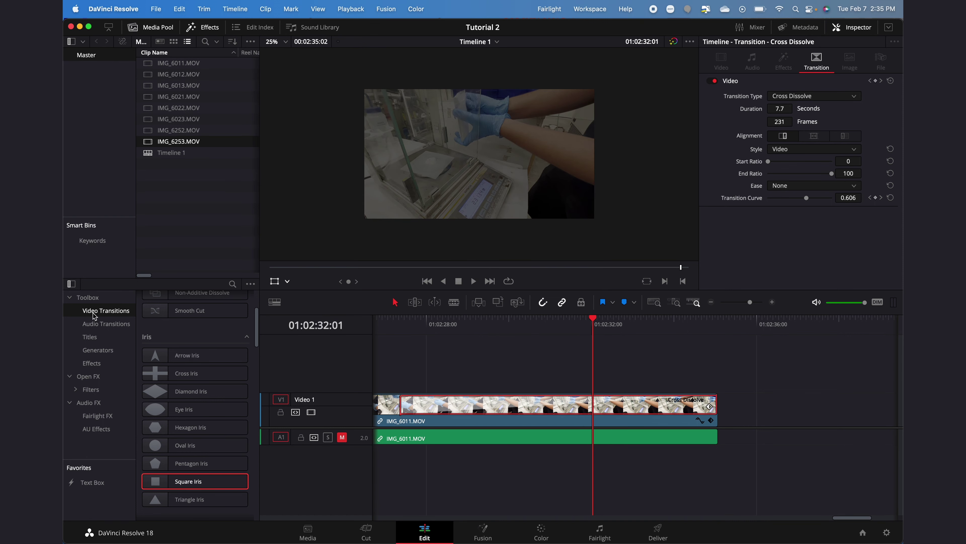
Step: Browse the Open FX effects from the blur group to the stylize group and preview them on the clip
{"action": "left_click", "coordinate": [88, 376]}
{"action": "mouse_move", "coordinate": [179, 393]}
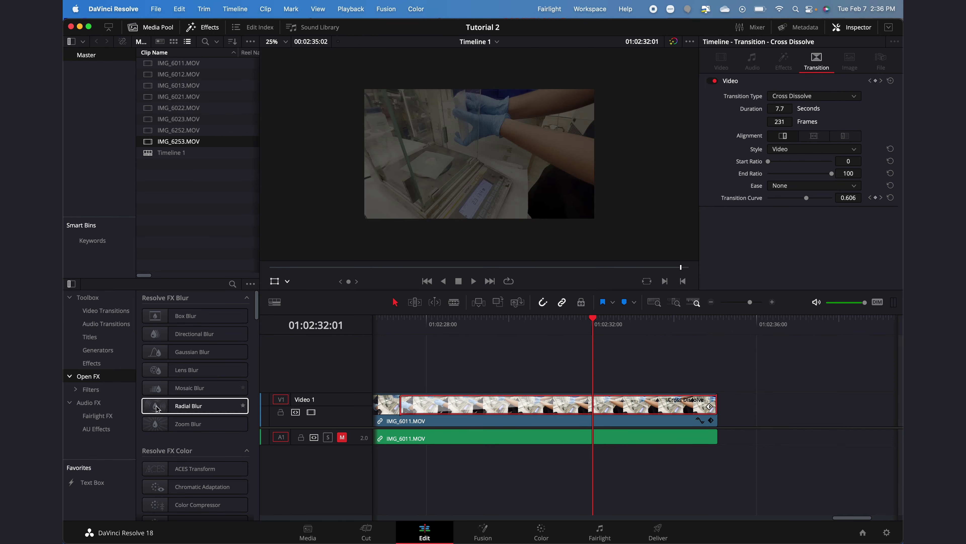
{"action": "scroll", "coordinate": [159, 411], "scroll_direction": "down", "scroll_amount": 20}
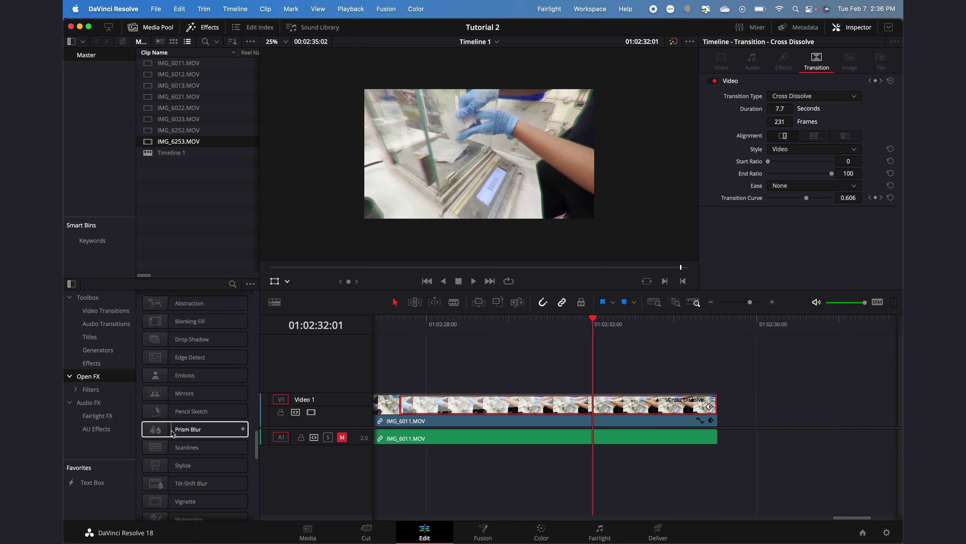
Step: Add a basic Text title on a new video track above the clip, starting at 01:02:24:17, and select it
{"action": "left_click", "coordinate": [101, 338]}
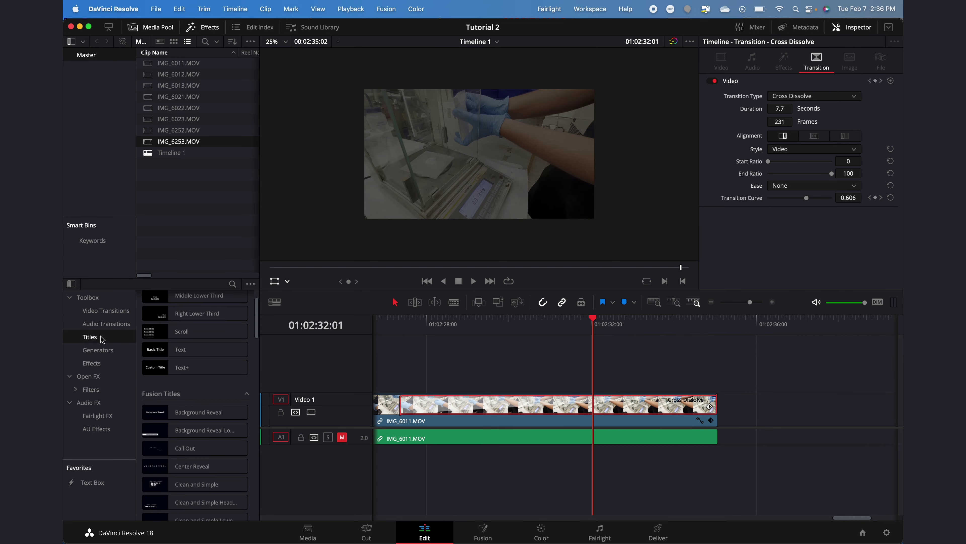
{"action": "left_click_drag", "start_coordinate": [442, 330], "coordinate": [413, 329]}
{"action": "scroll", "coordinate": [413, 329], "scroll_direction": "left", "scroll_amount": 5}
{"action": "left_click_drag", "start_coordinate": [472, 330], "coordinate": [463, 331]}
{"action": "scroll", "coordinate": [171, 388], "scroll_direction": "up", "scroll_amount": 2}
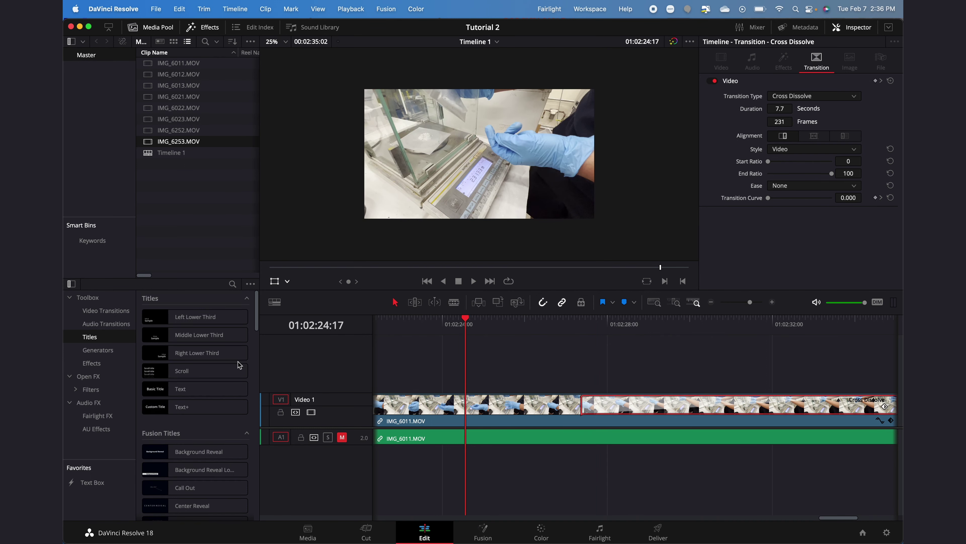
{"action": "left_click_drag", "start_coordinate": [170, 388], "coordinate": [523, 338]}
{"action": "left_click", "coordinate": [525, 328]}
{"action": "left_click", "coordinate": [508, 374]}
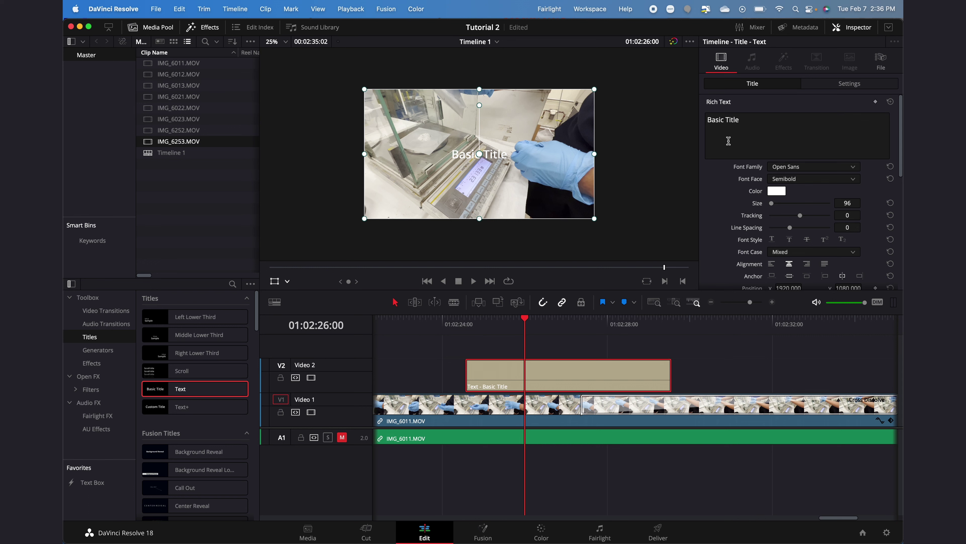
Step: Replace the title's text with "Video" and colour it pink
{"action": "left_click", "coordinate": [755, 130]}
{"action": "type", "text": "Video"}
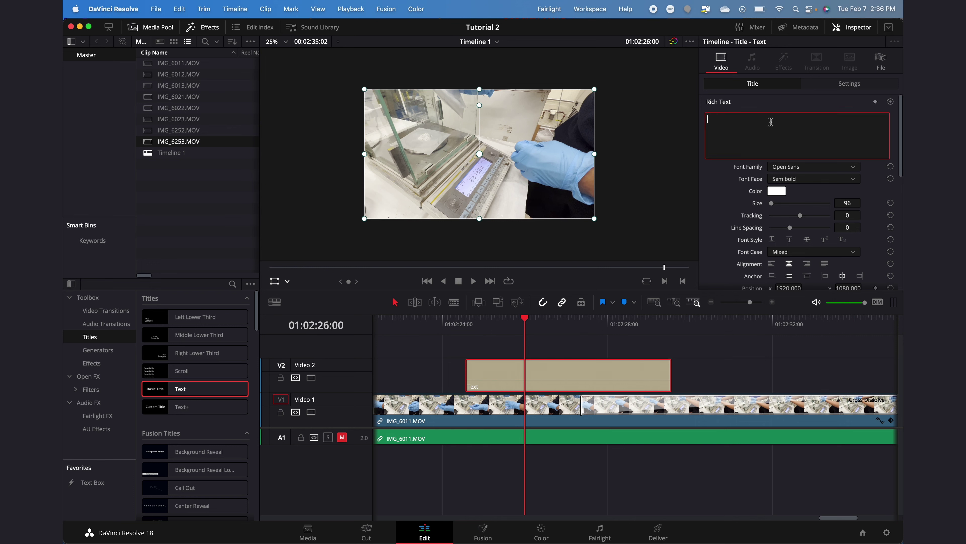
{"action": "left_click", "coordinate": [774, 191]}
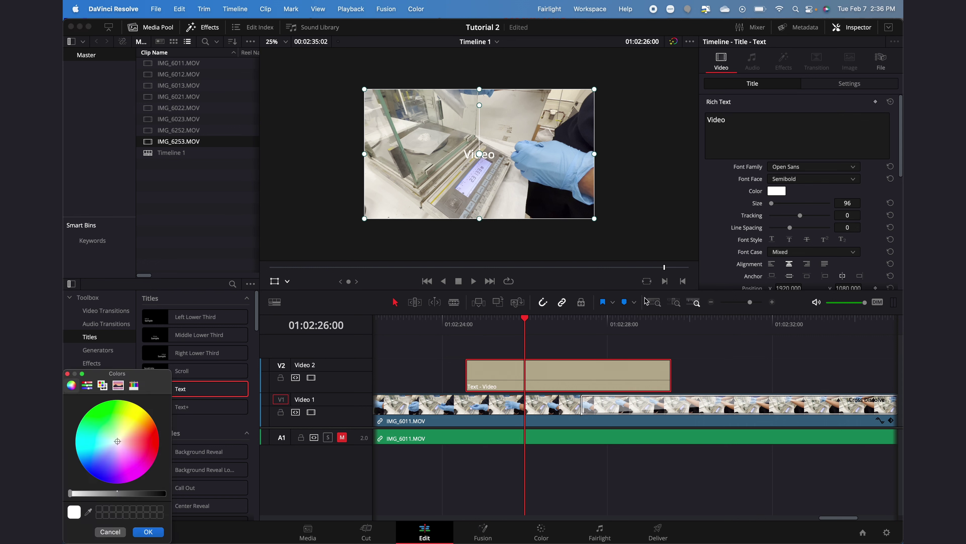
{"action": "left_click", "coordinate": [154, 460]}
{"action": "left_click", "coordinate": [148, 532]}
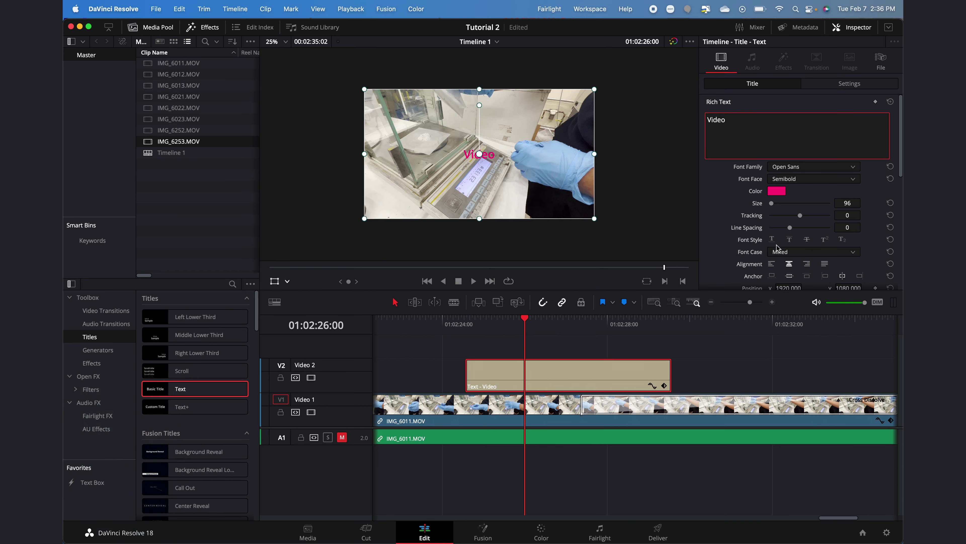
Step: Enlarge the title to size 475 and recolour it light blue by sampling the glove in the footage
{"action": "left_click_drag", "start_coordinate": [848, 203], "coordinate": [875, 203]}
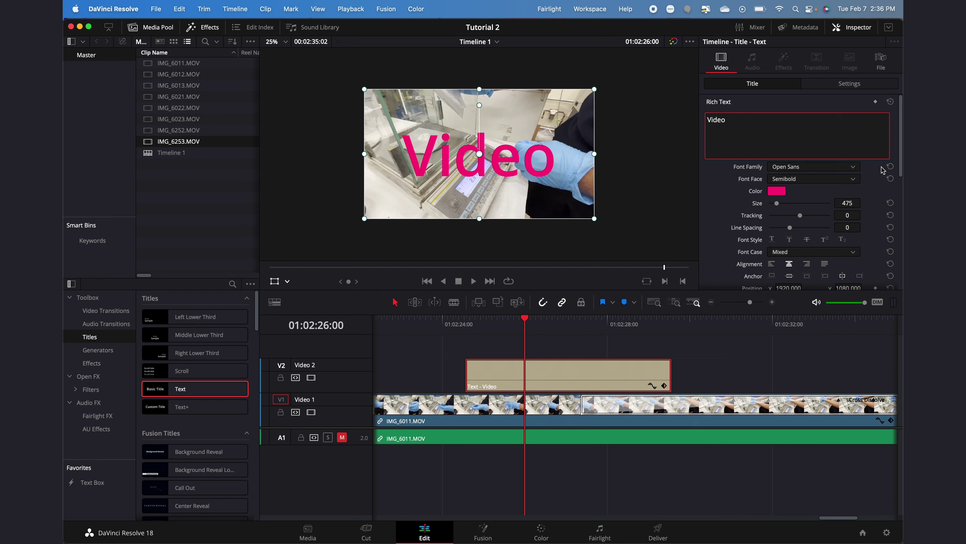
{"action": "left_click", "coordinate": [777, 191]}
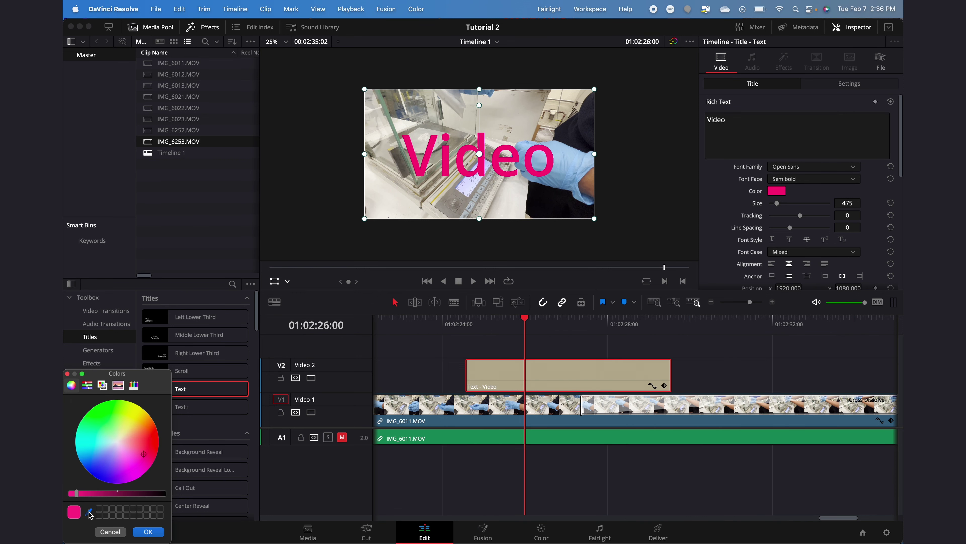
{"action": "left_click", "coordinate": [89, 512]}
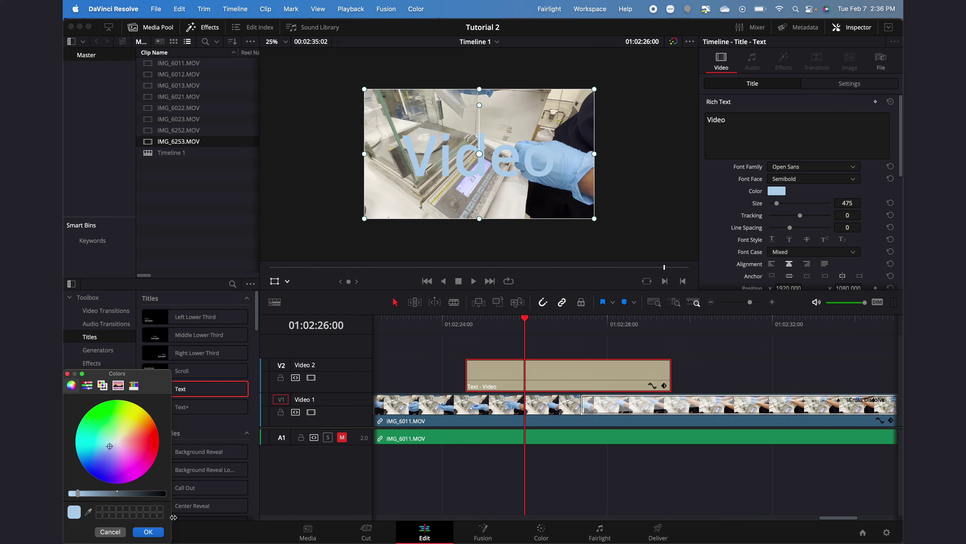
{"action": "left_click", "coordinate": [154, 532]}
Step: Move the title up and slightly left of the centre of the video frame
{"action": "left_click_drag", "start_coordinate": [559, 174], "coordinate": [547, 154]}
{"action": "left_click", "coordinate": [286, 285]}
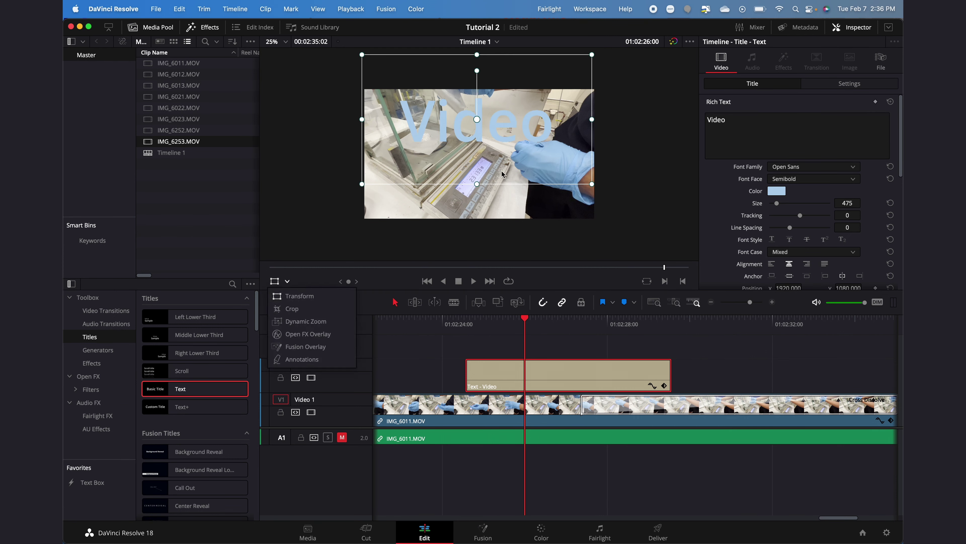
{"action": "left_click", "coordinate": [492, 150]}
{"action": "left_click_drag", "start_coordinate": [489, 149], "coordinate": [503, 164]}
Step: Set the title's tracking to 24, its line spacing to 92 and its font family to Phosphate
{"action": "mouse_move", "coordinate": [802, 217]}
{"action": "left_mouse_down"}
{"action": "mouse_move", "coordinate": [818, 219]}
{"action": "mouse_move", "coordinate": [778, 221]}
{"action": "mouse_move", "coordinate": [809, 222]}
{"action": "left_mouse_up"}
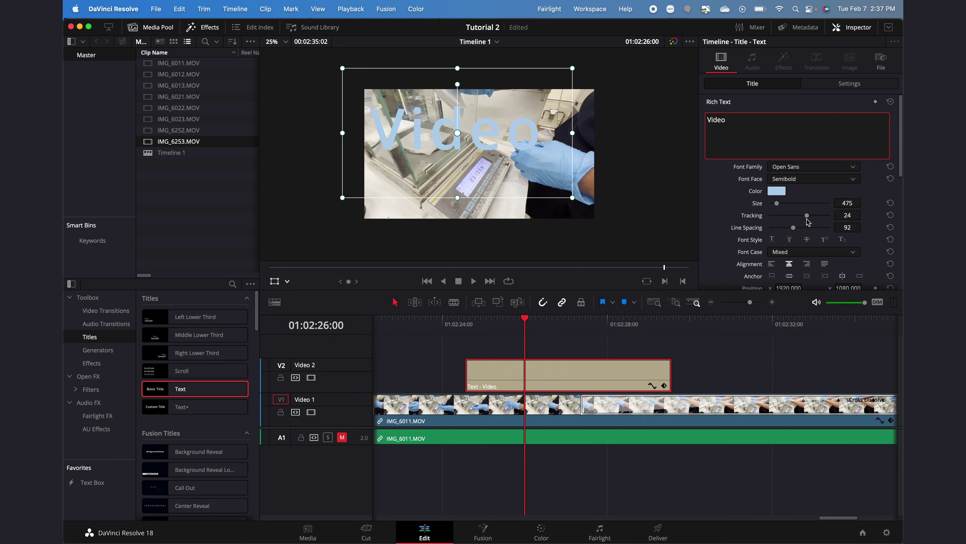
{"action": "left_click", "coordinate": [803, 170]}
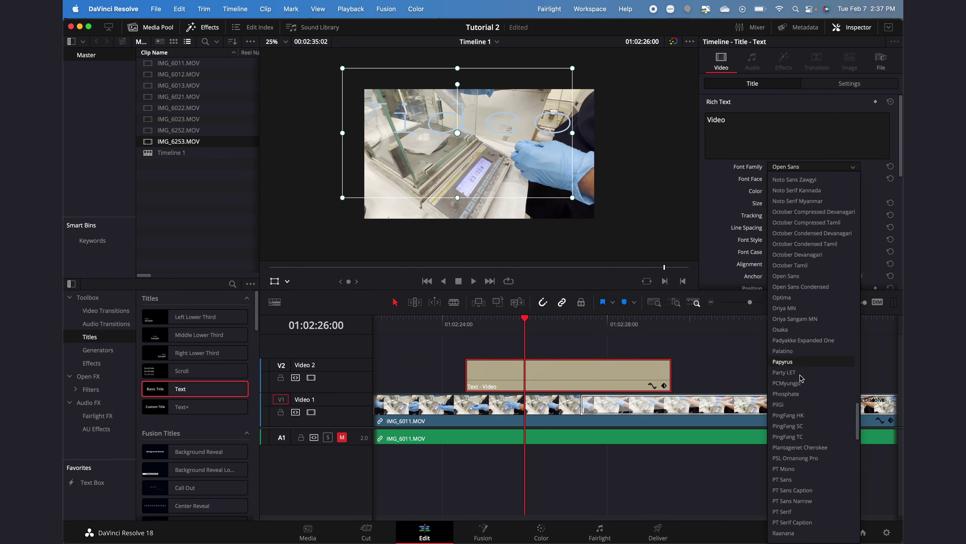
{"action": "left_click", "coordinate": [794, 396]}
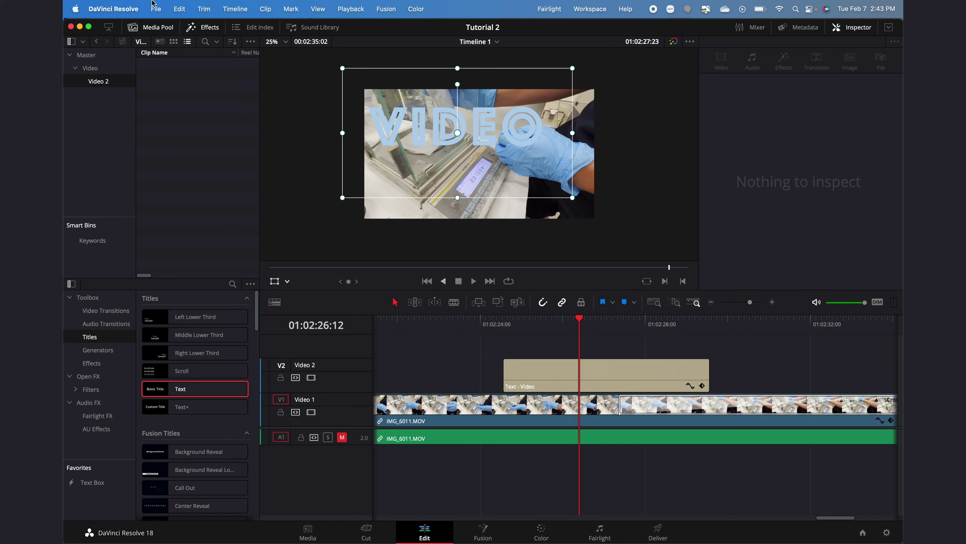
Step: Save the project
{"action": "left_click", "coordinate": [153, 3]}
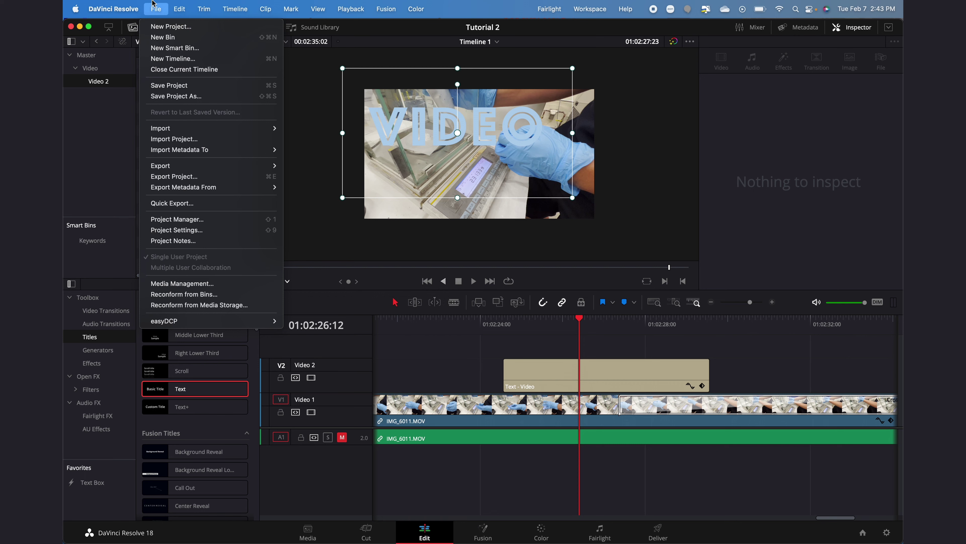
{"action": "left_click", "coordinate": [164, 86]}
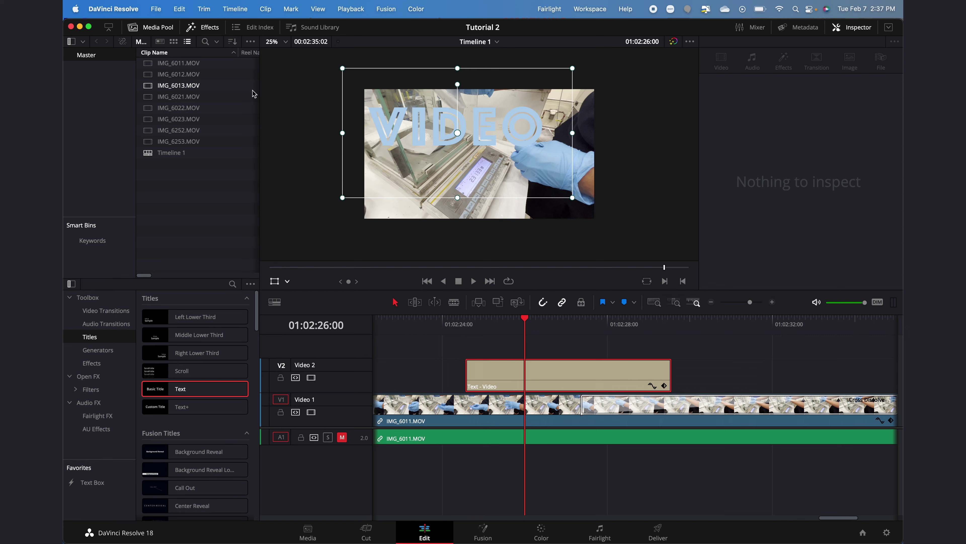
Step: Create a new empty timeline that uses the project settings, with one video track and one stereo audio track
{"action": "left_click", "coordinate": [156, 9]}
{"action": "left_click", "coordinate": [173, 58]}
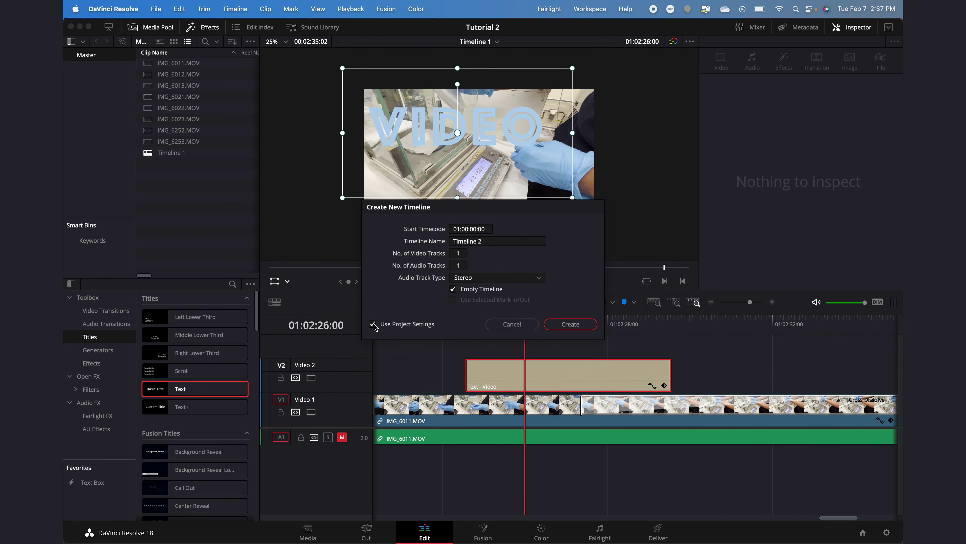
{"action": "left_click", "coordinate": [373, 324]}
{"action": "left_click", "coordinate": [452, 233]}
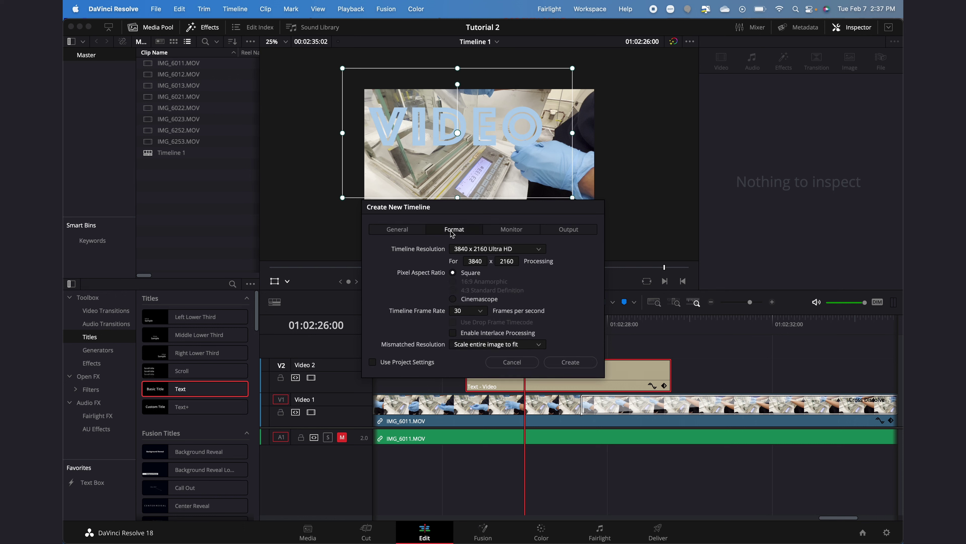
{"action": "left_click", "coordinate": [454, 249]}
{"action": "left_click", "coordinate": [458, 253]}
{"action": "left_click", "coordinate": [415, 230]}
{"action": "left_click", "coordinate": [373, 341]}
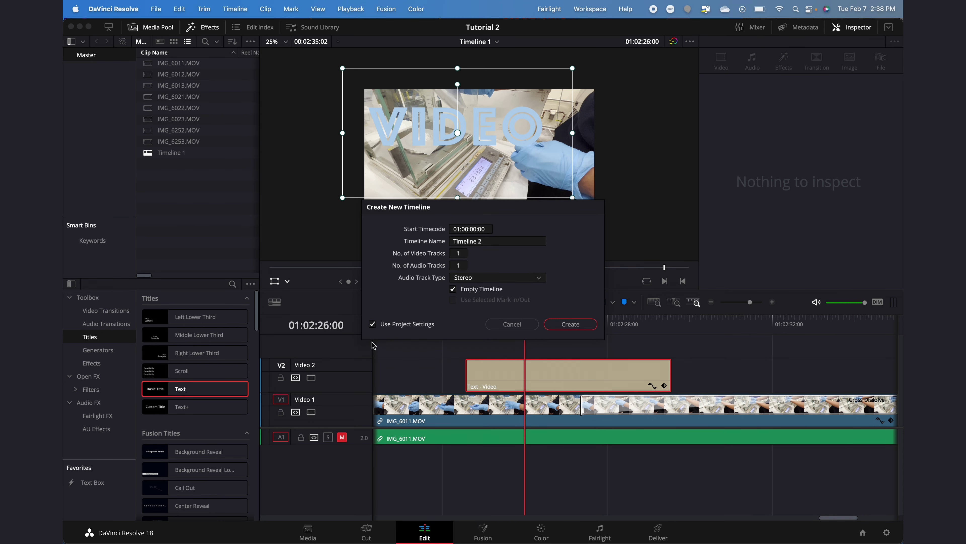
{"action": "left_click", "coordinate": [570, 324]}
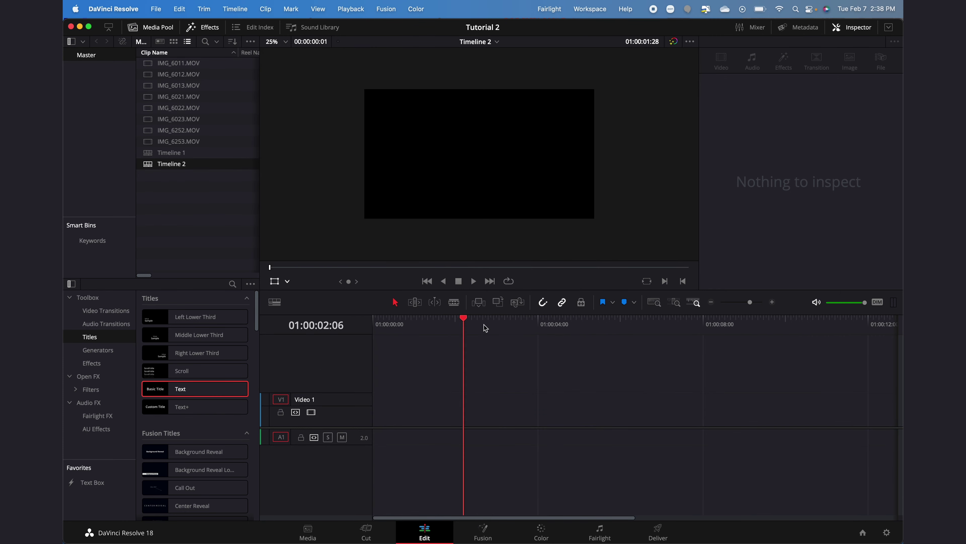
Step: Reopen Timeline 1 and move the playhead to 01:02:26:12, within the title
{"action": "left_click_drag", "start_coordinate": [485, 328], "coordinate": [501, 343]}
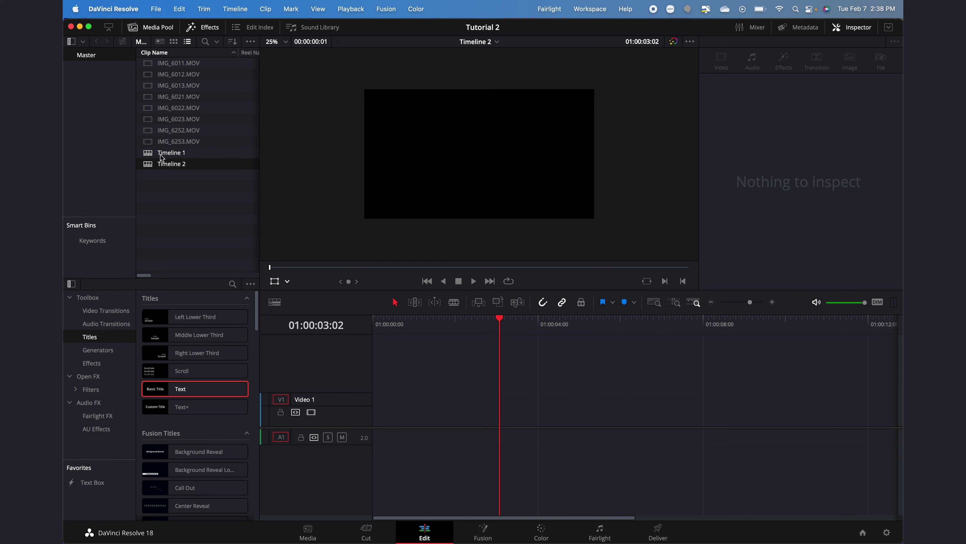
{"action": "double_click", "coordinate": [148, 155]}
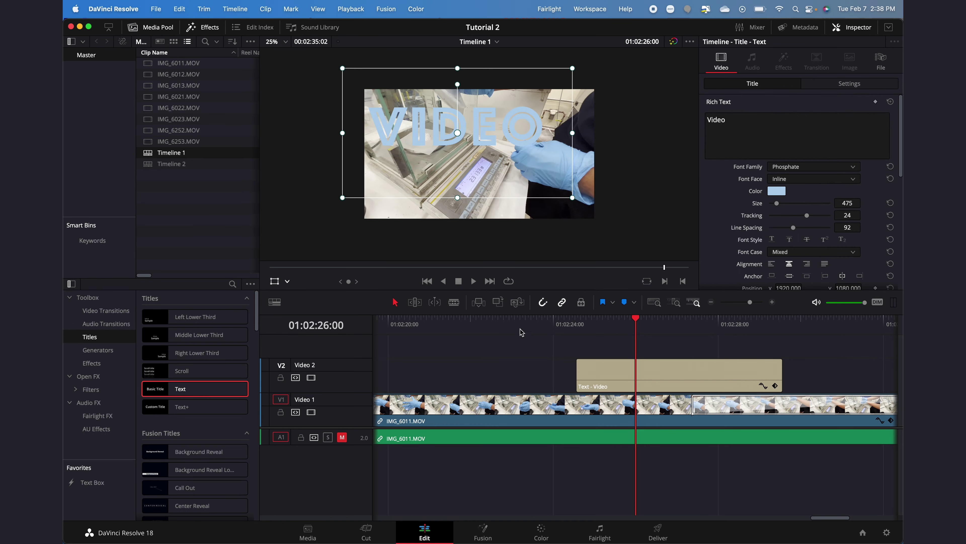
{"action": "left_click", "coordinate": [493, 328]}
{"action": "left_click_drag", "start_coordinate": [494, 330], "coordinate": [652, 323]}
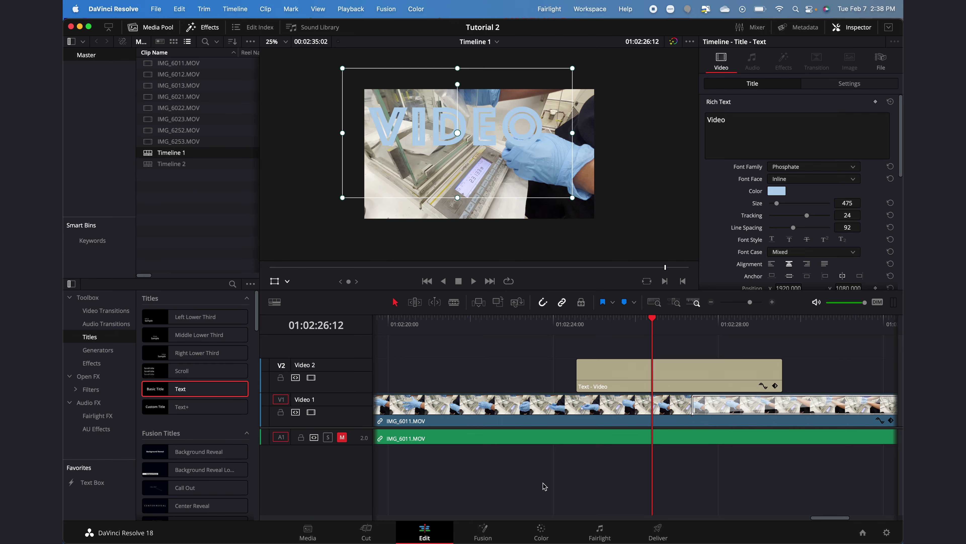
Step: Grab a still of the current frame on the Color page and export it to the Desktop
{"action": "left_click", "coordinate": [540, 531]}
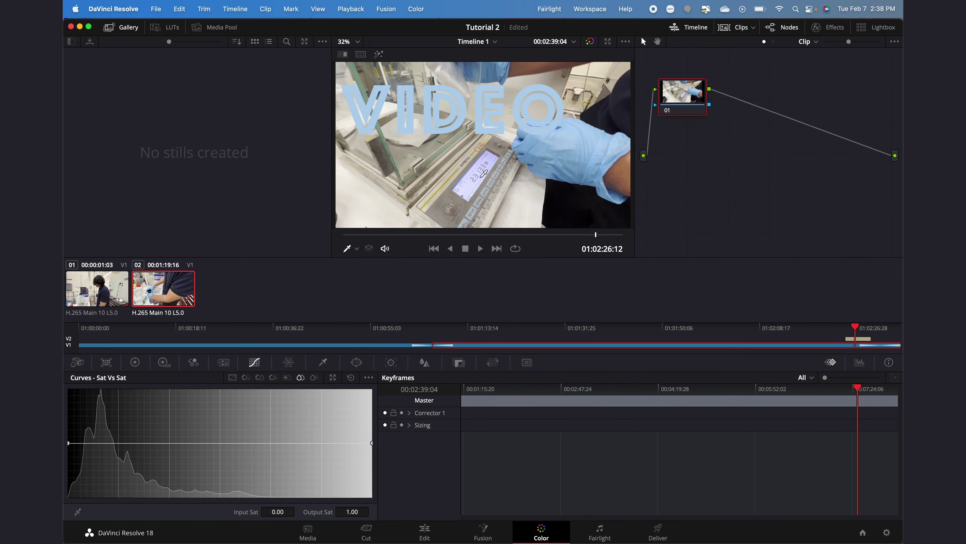
{"action": "right_click", "coordinate": [474, 178]}
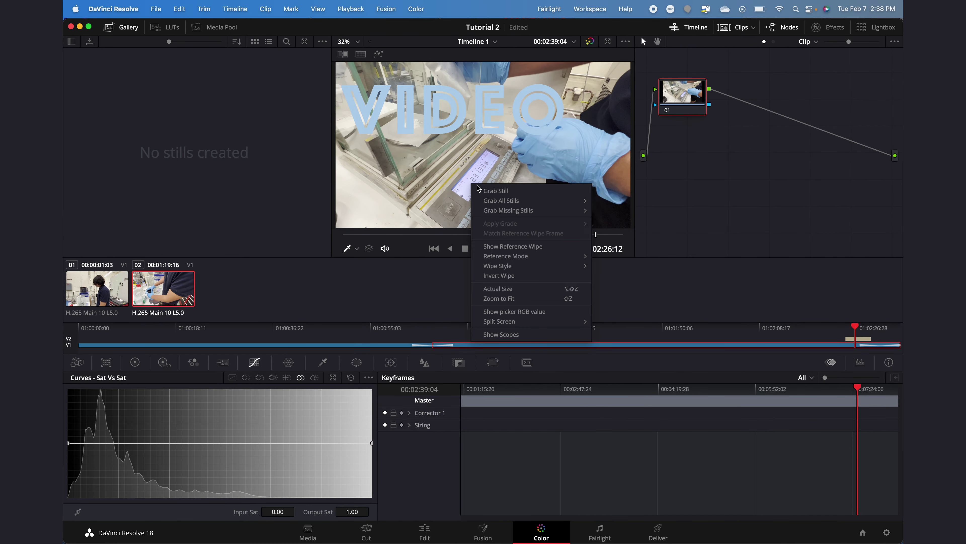
{"action": "left_click", "coordinate": [495, 191]}
{"action": "right_click", "coordinate": [107, 68]}
{"action": "left_click", "coordinate": [127, 180]}
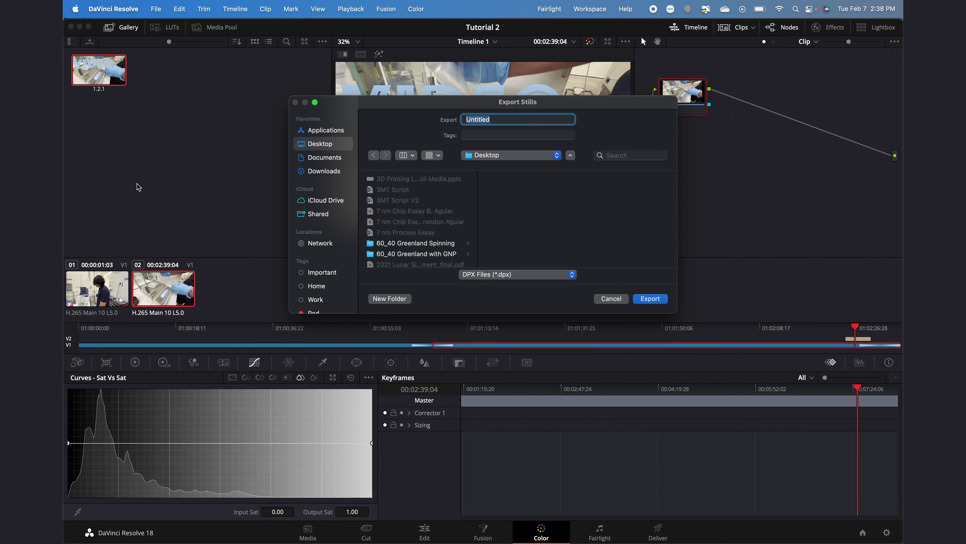
{"action": "left_click", "coordinate": [485, 276]}
{"action": "left_click", "coordinate": [485, 309]}
{"action": "left_click", "coordinate": [657, 300]}
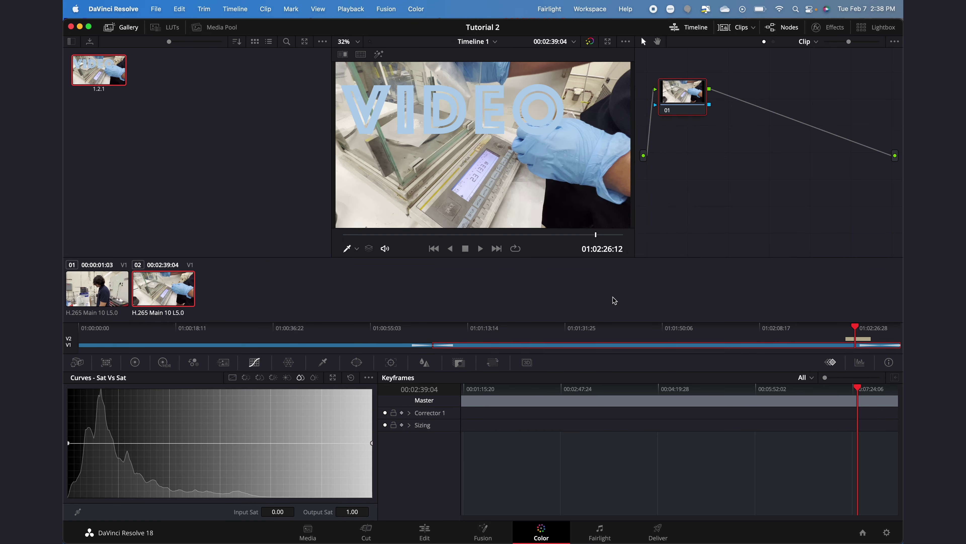
Step: Raise the second clip's Sat Vs Sat curve with a point at input saturation 0.25 and output saturation 1.45
{"action": "left_click_drag", "start_coordinate": [221, 443], "coordinate": [197, 440]}
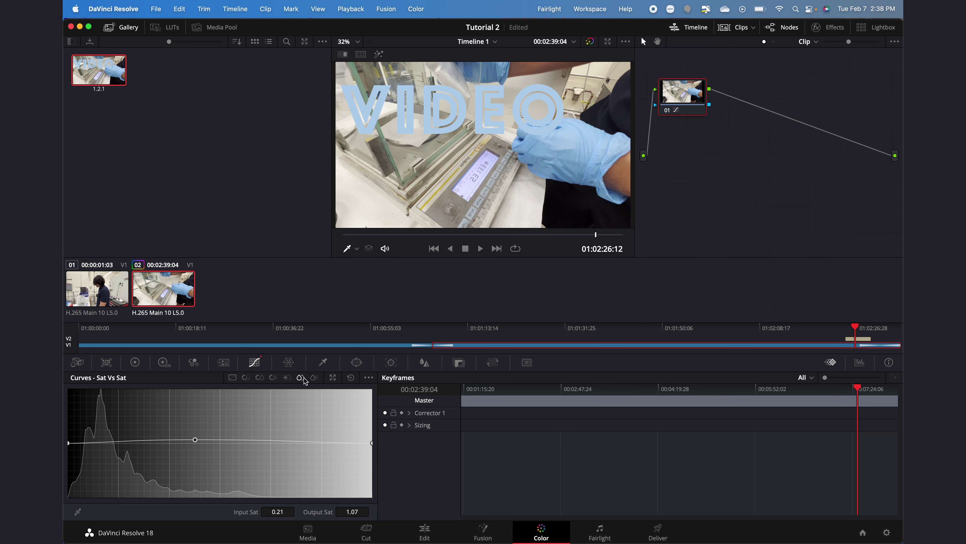
{"action": "left_click", "coordinate": [274, 377]}
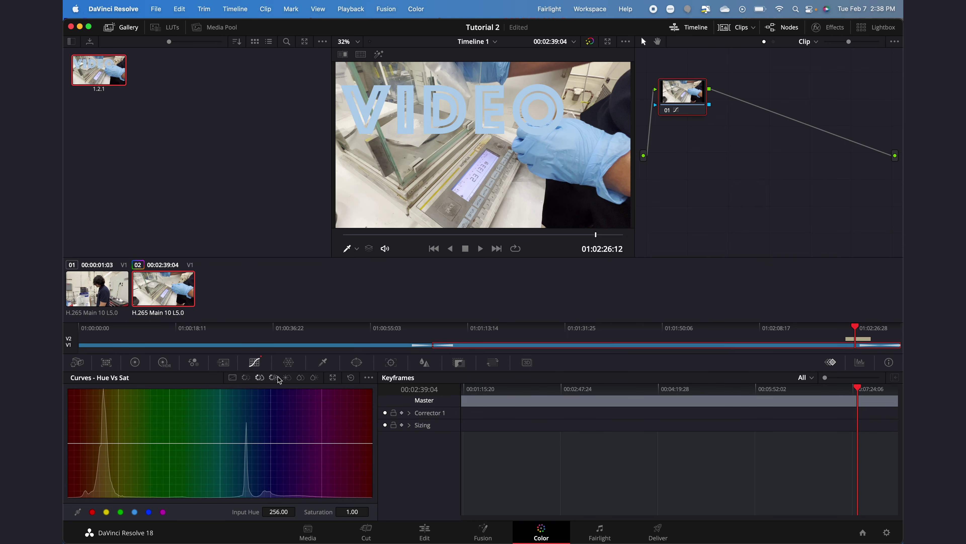
{"action": "left_click", "coordinate": [300, 378]}
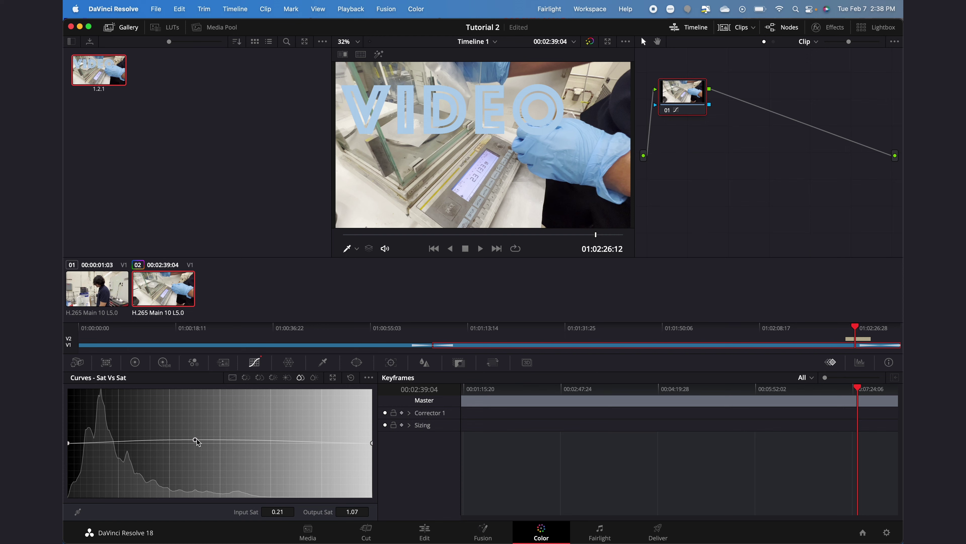
{"action": "left_click_drag", "start_coordinate": [195, 440], "coordinate": [222, 421]}
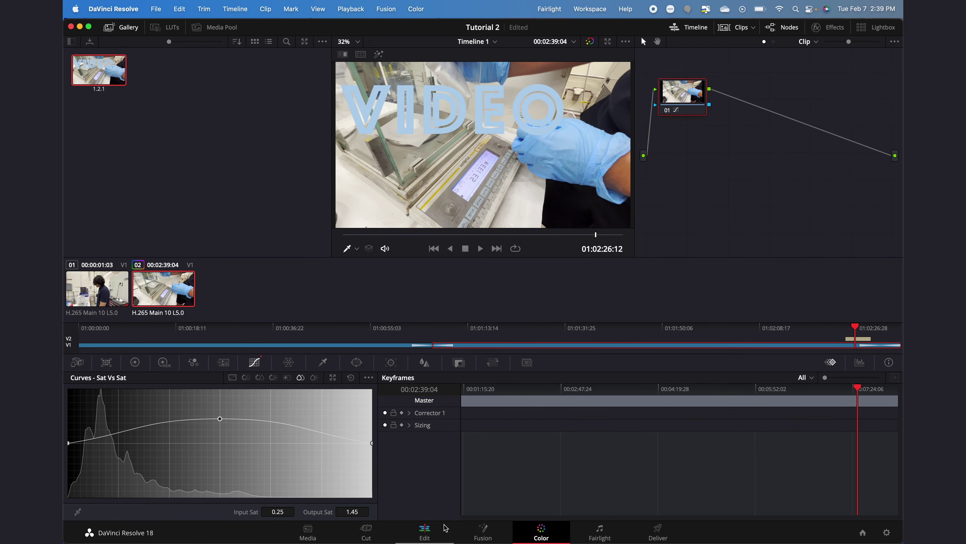
Step: Return to the Edit page and examine the media pool clips' timecode, resolution, frame rate, format and codec details
{"action": "left_click", "coordinate": [425, 533]}
{"action": "left_click_drag", "start_coordinate": [574, 327], "coordinate": [709, 323]}
{"action": "scroll", "coordinate": [709, 323], "scroll_direction": "right", "scroll_amount": 3}
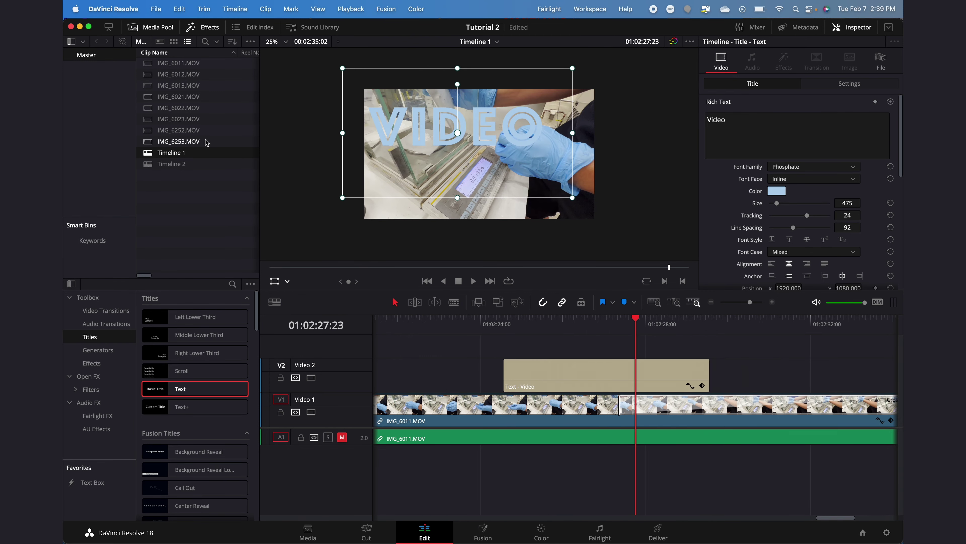
{"action": "scroll", "coordinate": [200, 182], "scroll_direction": "right", "scroll_amount": 1}
{"action": "scroll", "coordinate": [201, 183], "scroll_direction": "right", "scroll_amount": 5}
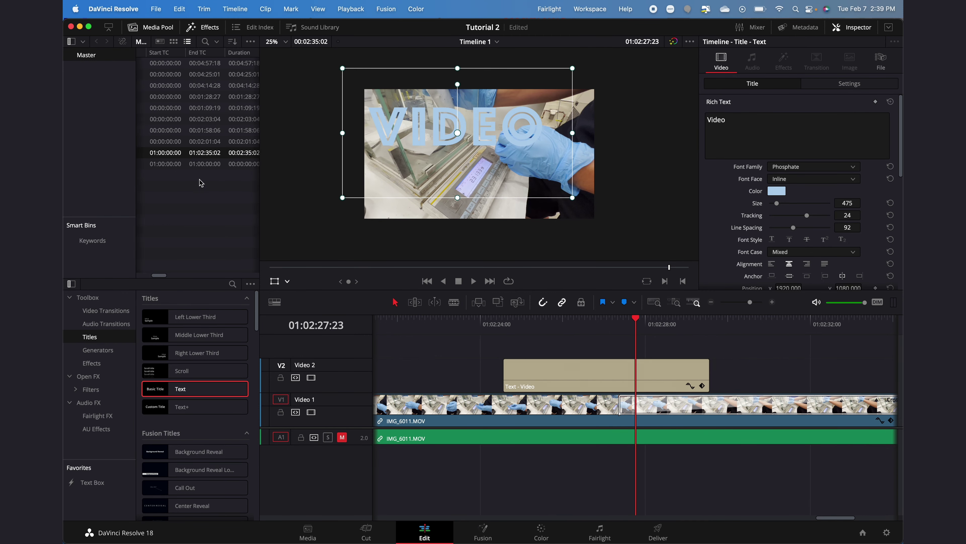
{"action": "scroll", "coordinate": [210, 114], "scroll_direction": "right", "scroll_amount": 4}
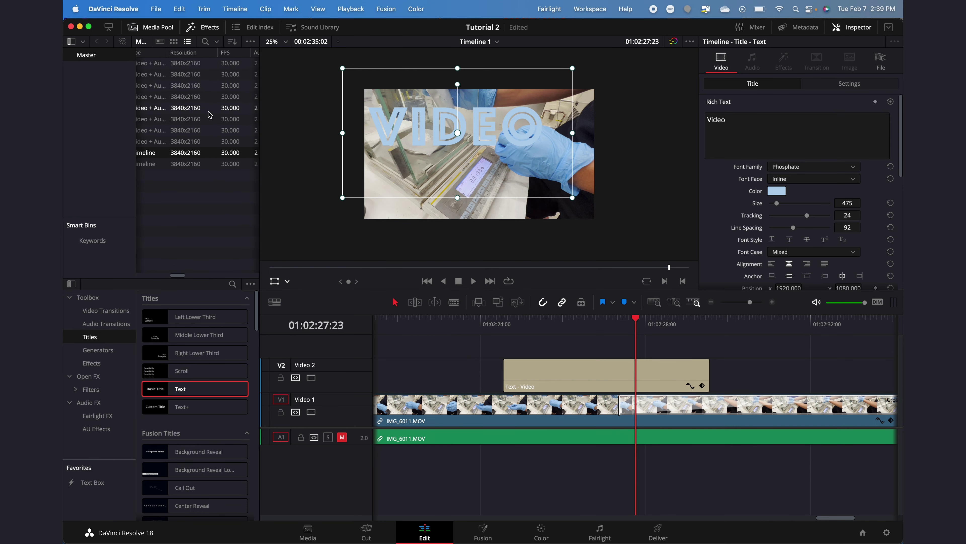
{"action": "scroll", "coordinate": [209, 115], "scroll_direction": "right", "scroll_amount": 4}
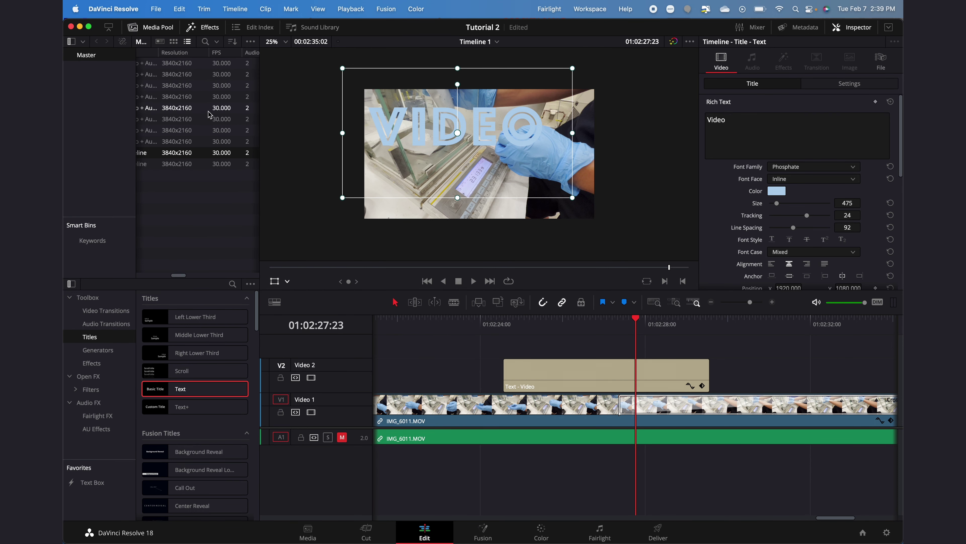
{"action": "scroll", "coordinate": [227, 153], "scroll_direction": "right", "scroll_amount": 5}
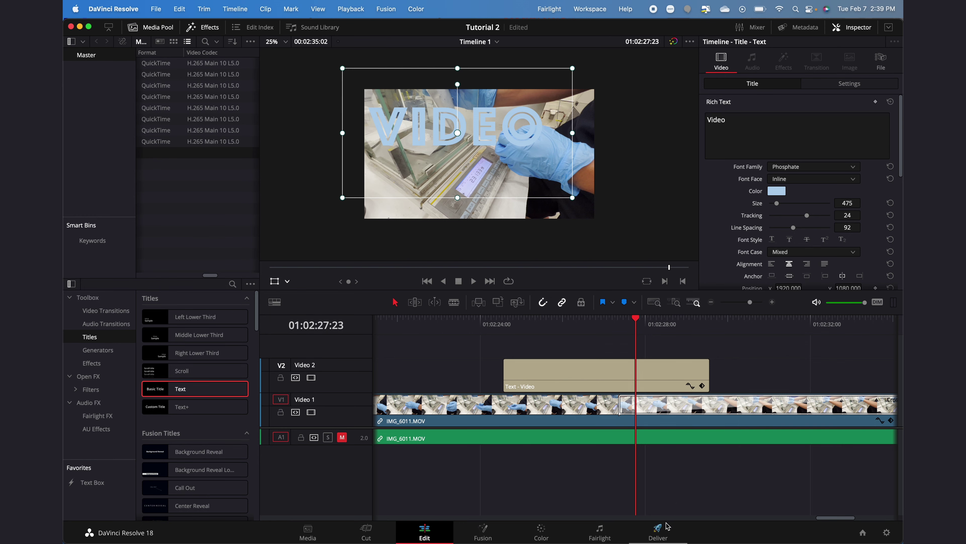
Step: Go to the Deliver page and apply the H.265 Master render preset to Timeline 1
{"action": "left_click", "coordinate": [658, 532]}
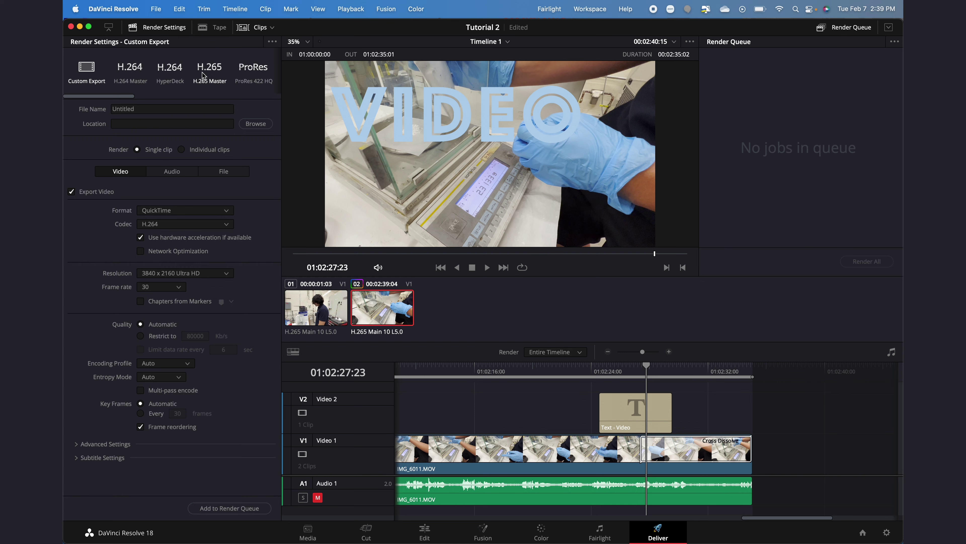
{"action": "left_click", "coordinate": [209, 72]}
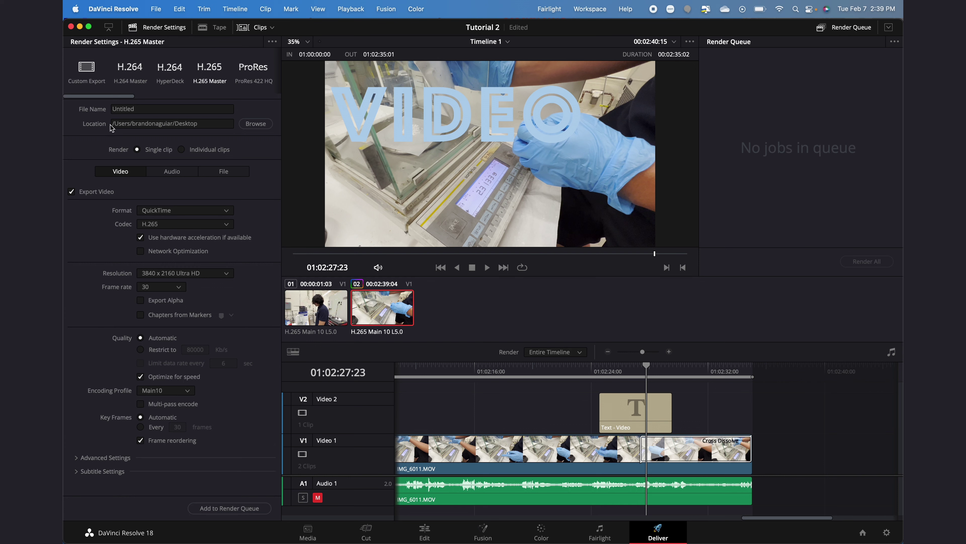
{"action": "left_click_drag", "start_coordinate": [113, 126], "coordinate": [102, 108]}
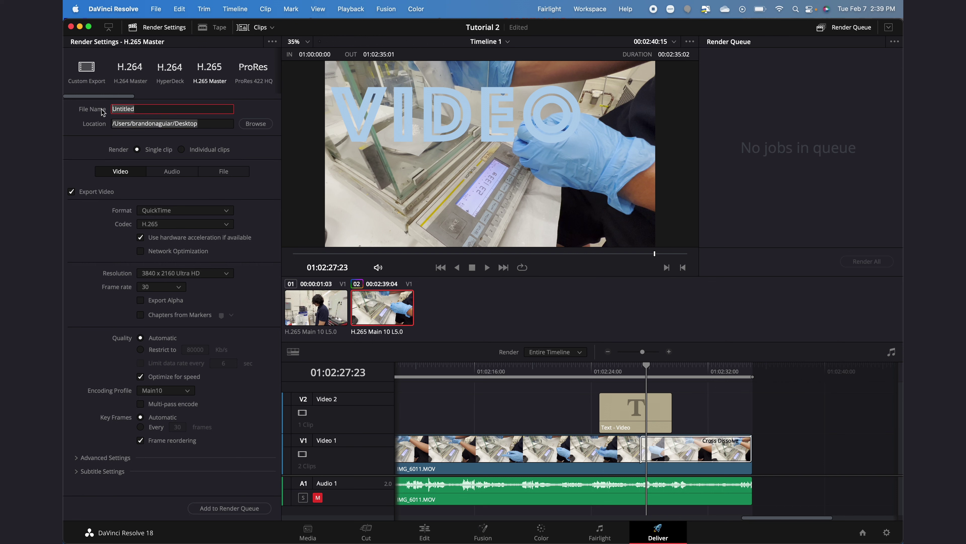
Step: Check the available formats and resolutions, keep QuickTime at 3840 x 2160 Ultra HD, and add the job to the render queue
{"action": "left_click", "coordinate": [181, 211]}
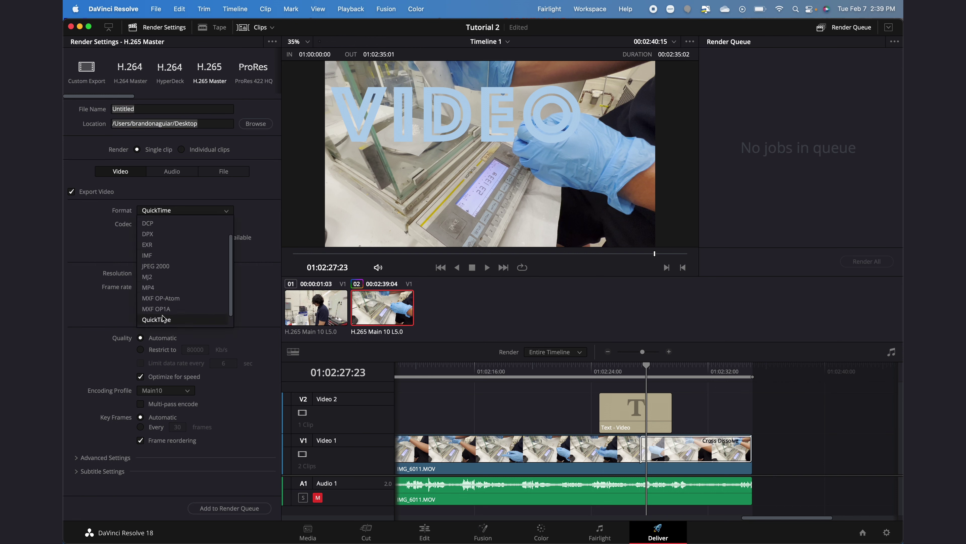
{"action": "left_click", "coordinate": [261, 208]}
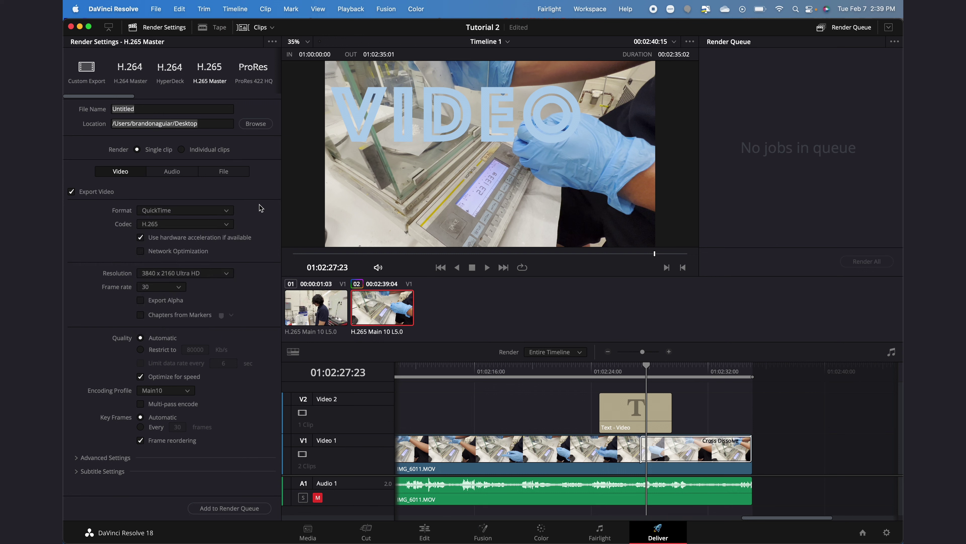
{"action": "left_click", "coordinate": [225, 273]}
{"action": "scroll", "coordinate": [190, 335], "scroll_direction": "down", "scroll_amount": 3}
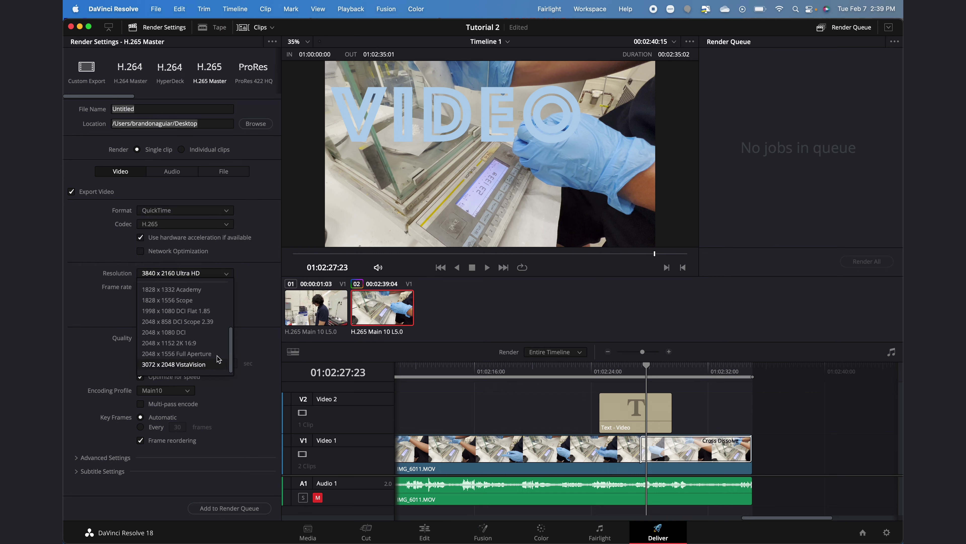
{"action": "left_click", "coordinate": [251, 307]}
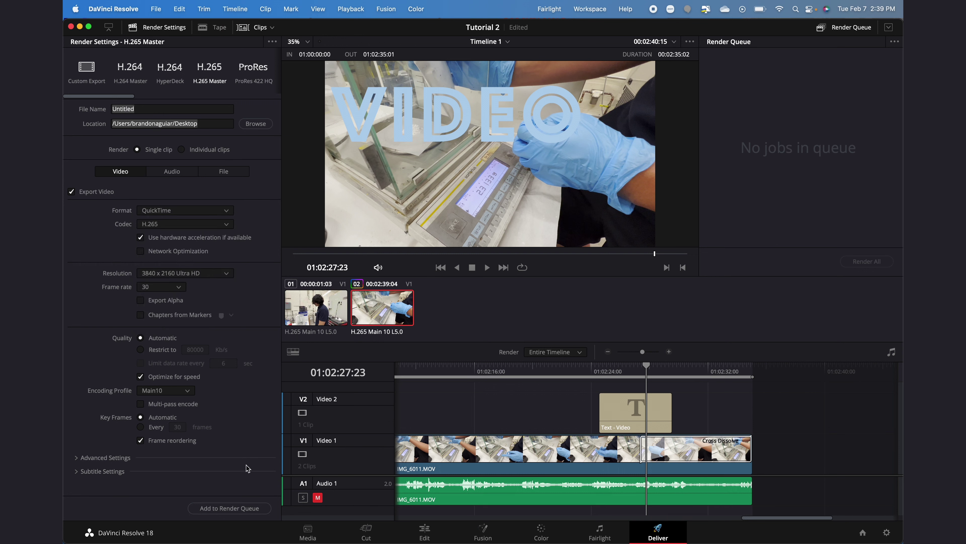
{"action": "left_click", "coordinate": [231, 510]}
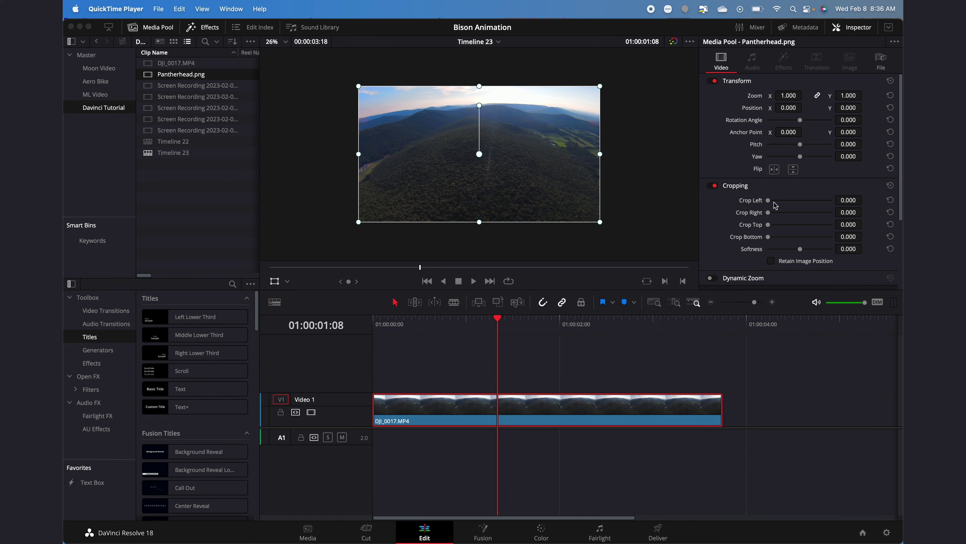
Step: Select the DJI_0017.MP4 clip in the timeline and expand its stabilization settings
{"action": "left_click", "coordinate": [750, 218]}
{"action": "scroll", "coordinate": [792, 193], "scroll_direction": "down", "scroll_amount": 3}
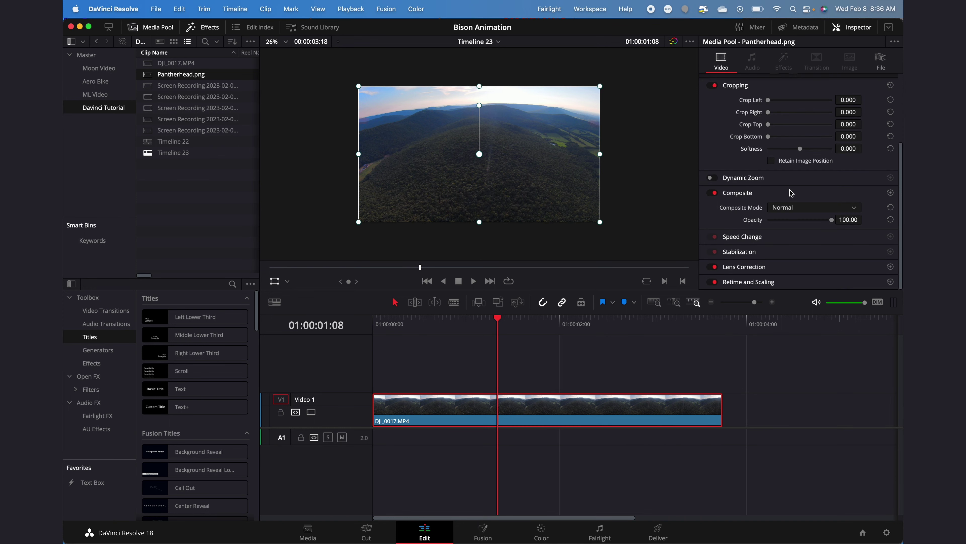
{"action": "left_click", "coordinate": [746, 255]}
{"action": "left_click", "coordinate": [747, 255]}
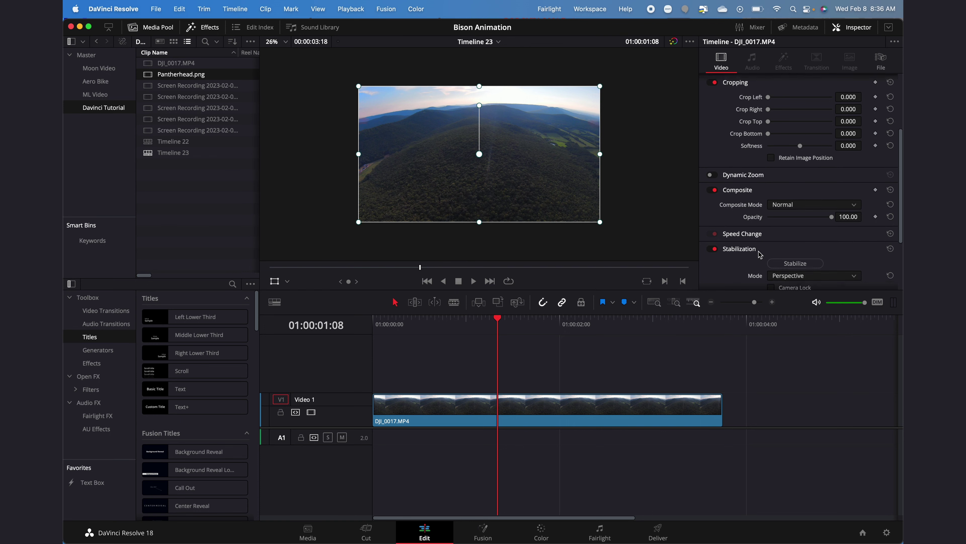
{"action": "scroll", "coordinate": [760, 254], "scroll_direction": "down", "scroll_amount": 3}
{"action": "left_click", "coordinate": [643, 409]}
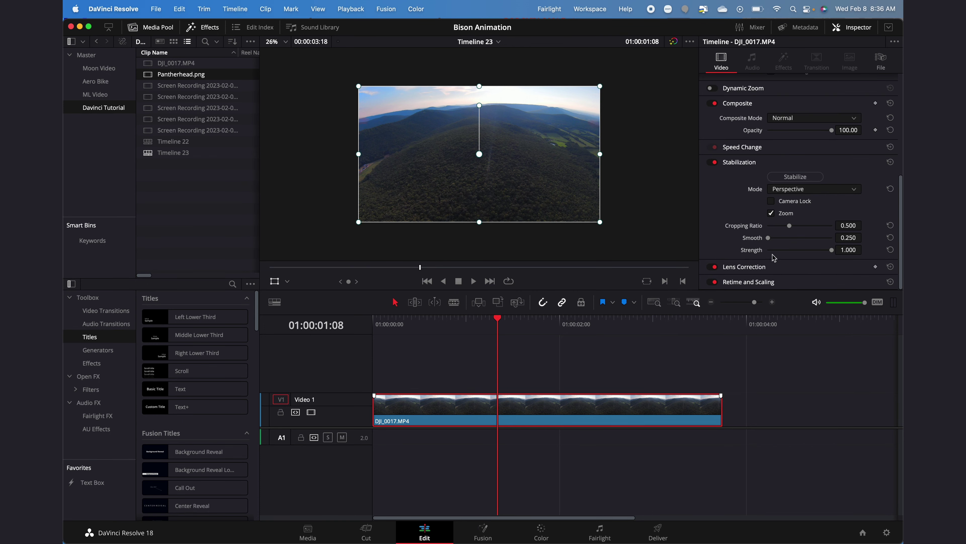
Step: Try the Similarity stabilization mode, set the mode back to Perspective, and turn on Camera Lock for the clip
{"action": "left_click", "coordinate": [793, 189]}
{"action": "left_click", "coordinate": [789, 213]}
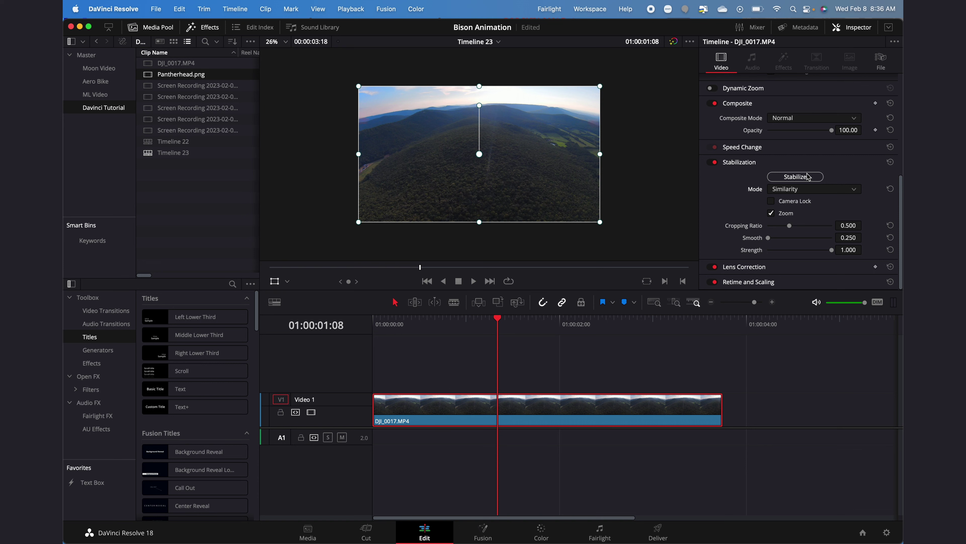
{"action": "left_click", "coordinate": [803, 189]}
{"action": "left_click", "coordinate": [786, 199]}
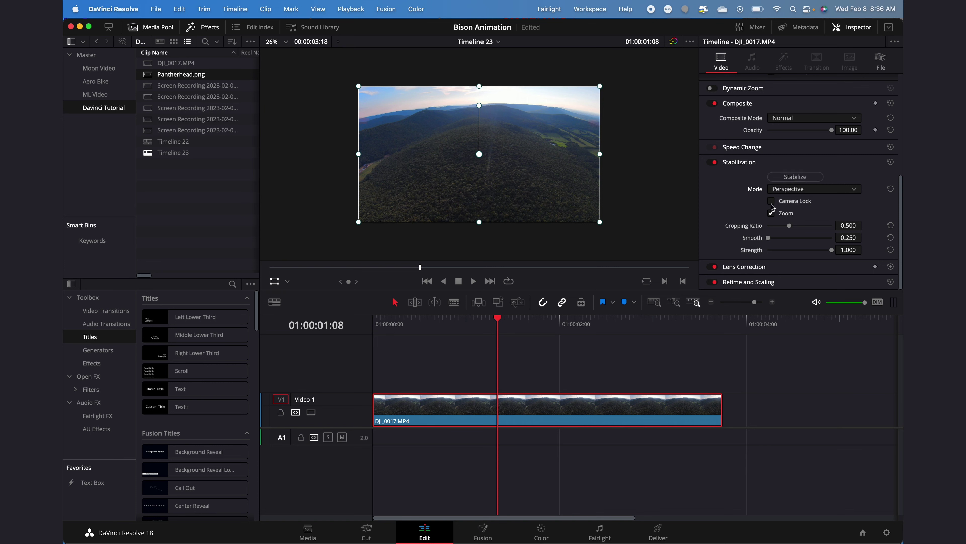
{"action": "left_click", "coordinate": [771, 202]}
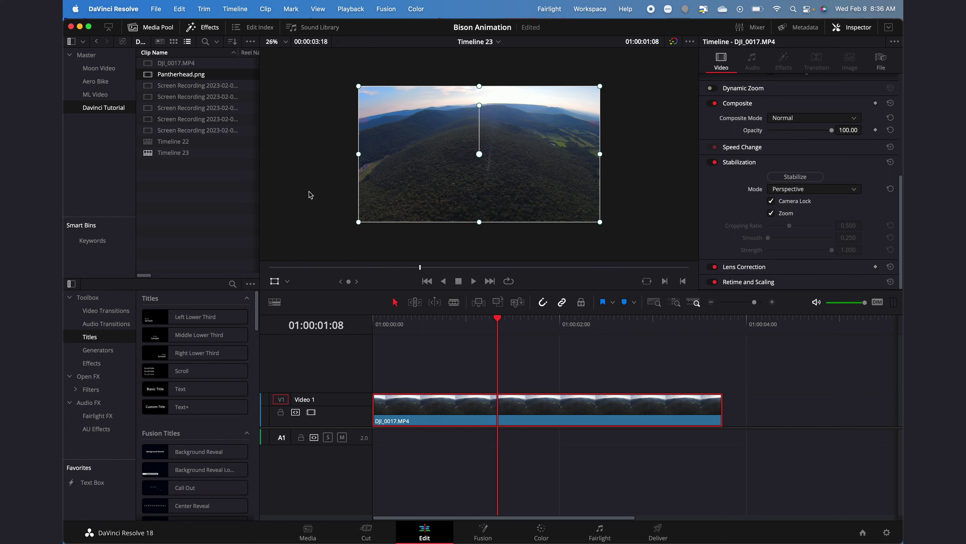
Step: Place Pantherhead.png on Video 2 above DJI_0017.MP4 and fit its start and length to the video clip
{"action": "left_click", "coordinate": [149, 76]}
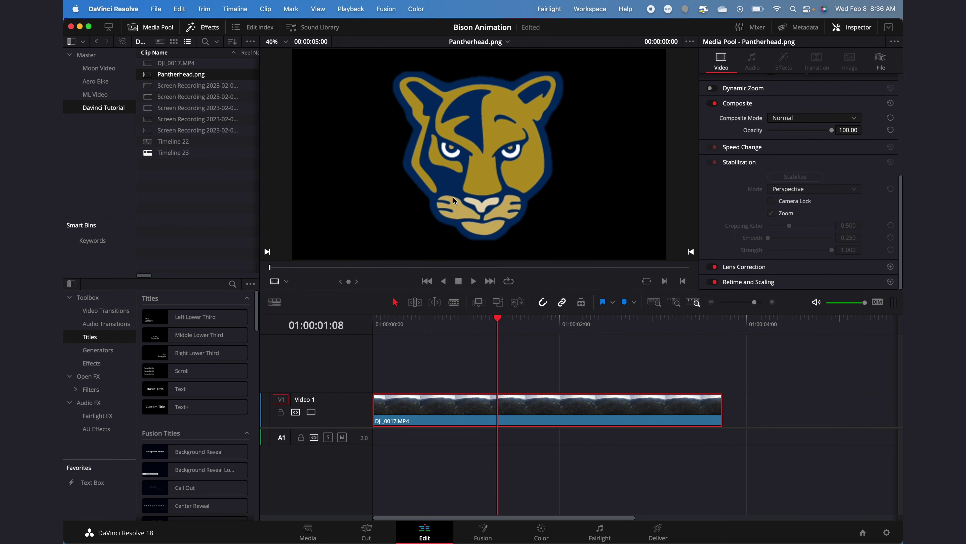
{"action": "left_click_drag", "start_coordinate": [499, 160], "coordinate": [500, 378]}
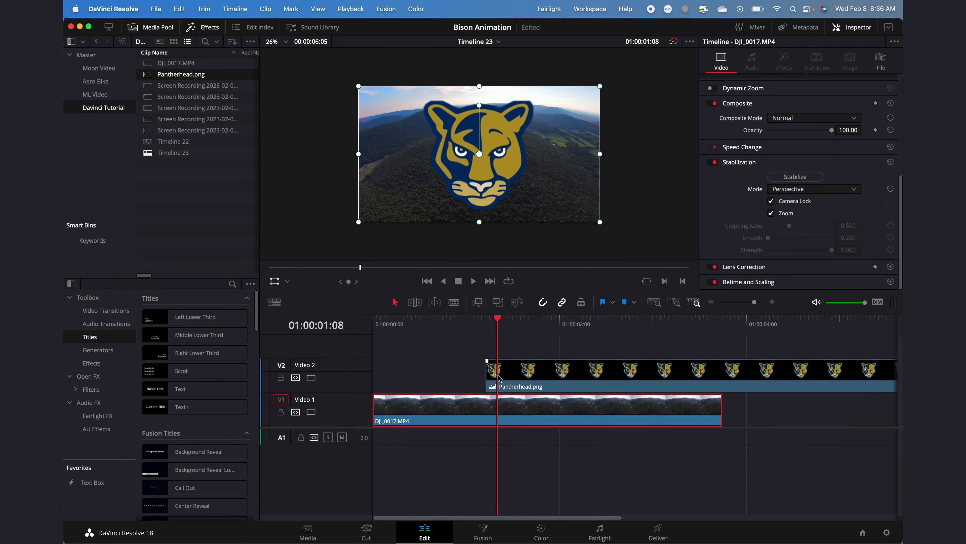
{"action": "left_click", "coordinate": [711, 302]}
{"action": "left_click_drag", "start_coordinate": [490, 372], "coordinate": [461, 372]}
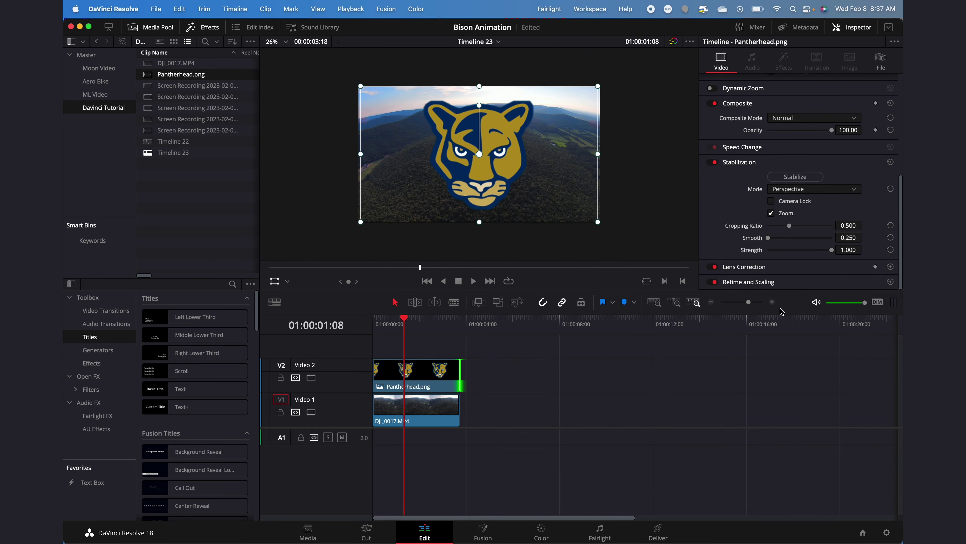
Step: Scale the Pantherhead.png logo down to about a fifth, move it into the frame's lower-left corner, and play back the overlay
{"action": "left_click", "coordinate": [771, 303]}
{"action": "left_click", "coordinate": [771, 302]}
{"action": "left_click", "coordinate": [668, 326]}
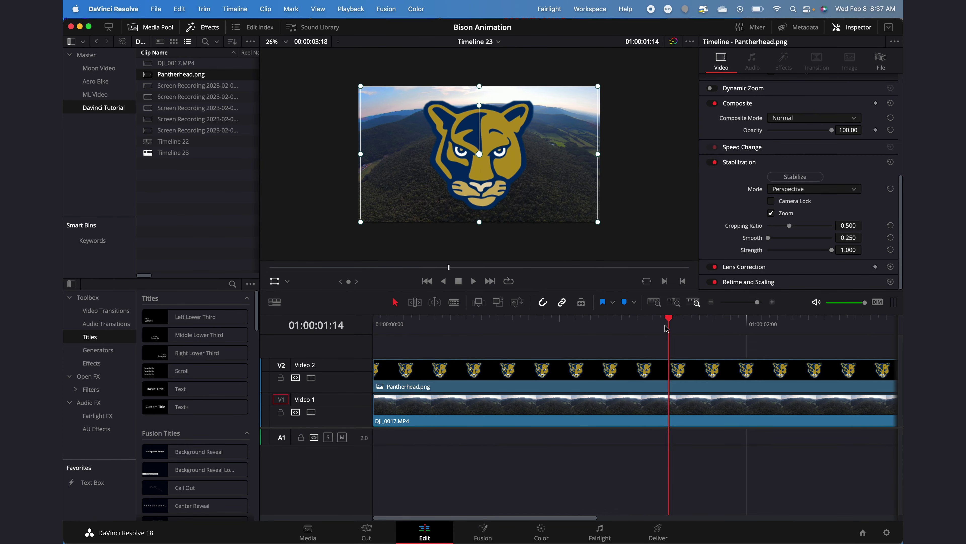
{"action": "left_click_drag", "start_coordinate": [360, 87], "coordinate": [455, 165]}
{"action": "left_click_drag", "start_coordinate": [397, 205], "coordinate": [389, 206]}
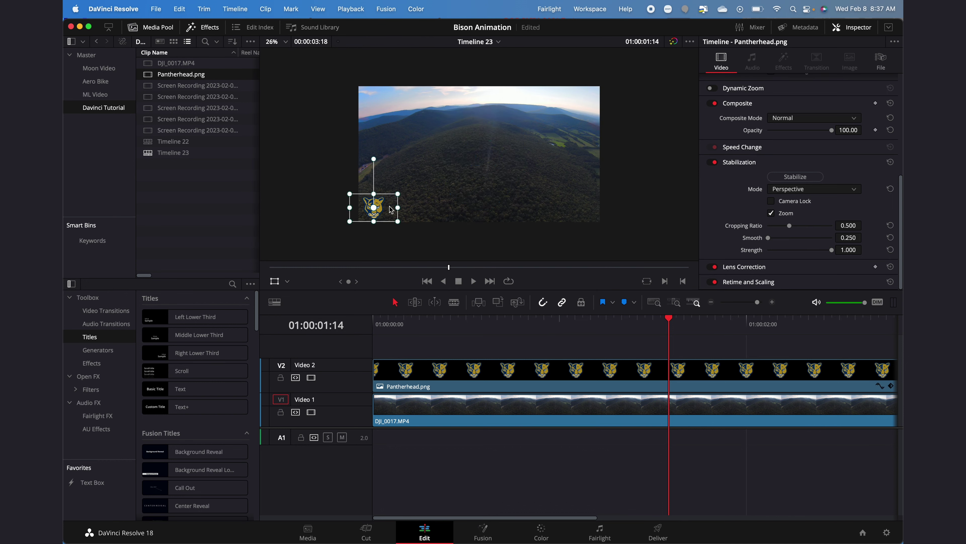
{"action": "left_click", "coordinate": [443, 329]}
{"action": "key", "text": "space"}
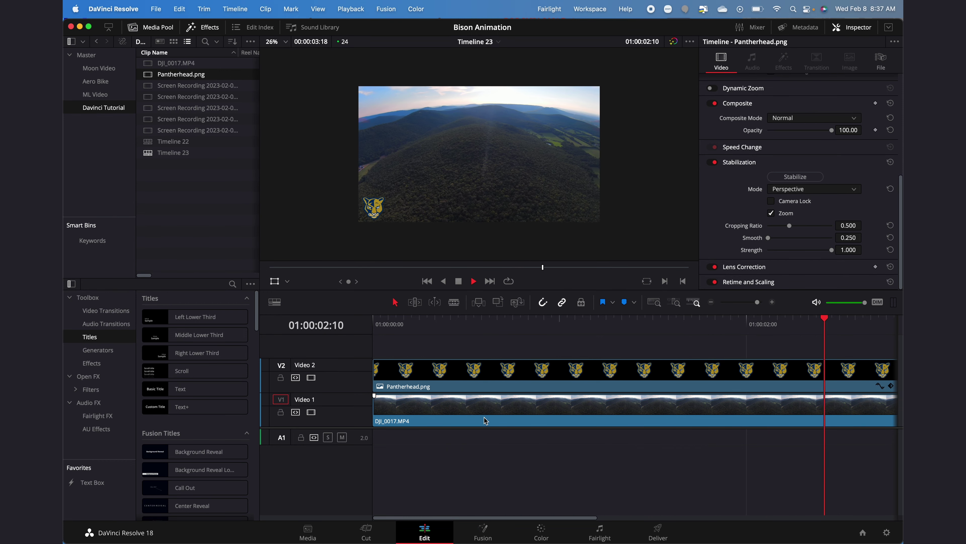
{"action": "key", "text": "space"}
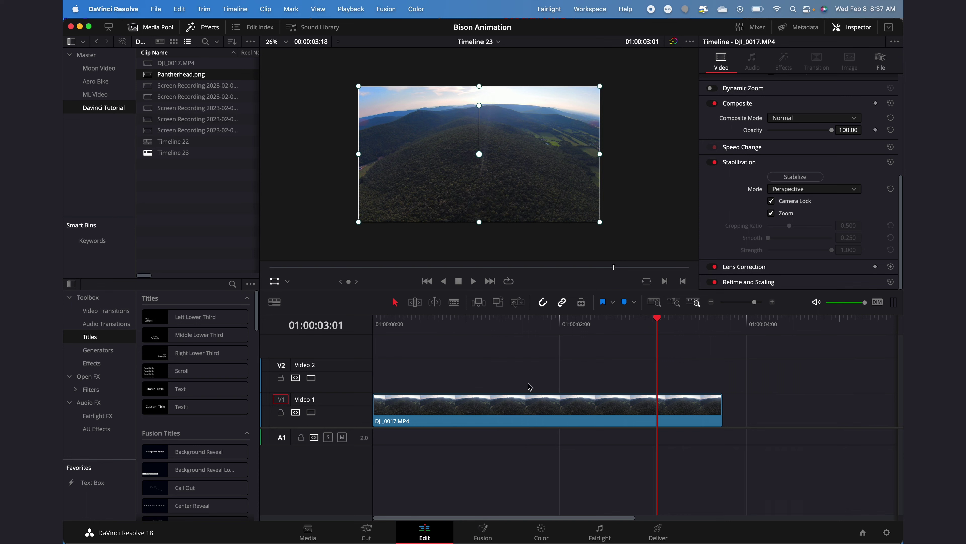
Step: Apply Freeze Frame to DJI_0017.MP4 from 01:00:01:14 through the Change Clip Speed settings
{"action": "left_click", "coordinate": [521, 328]}
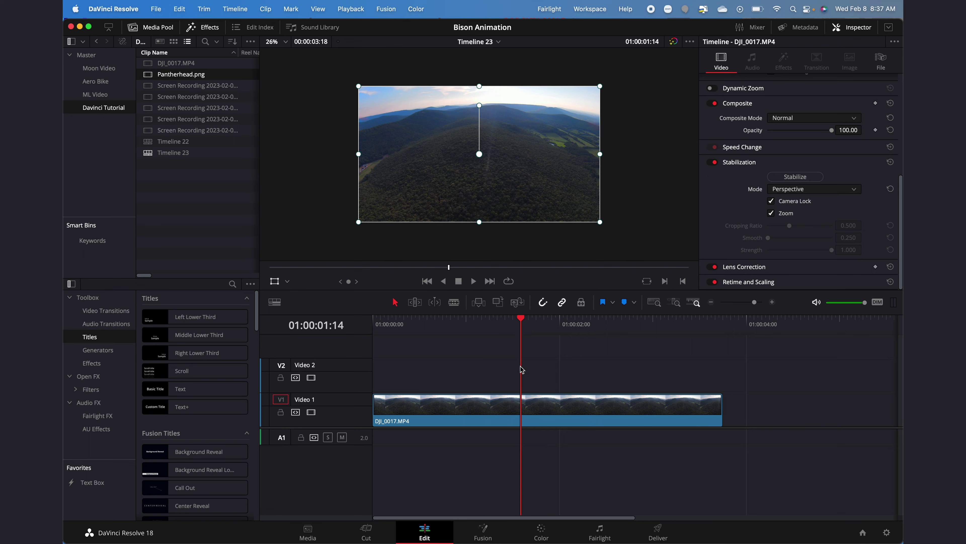
{"action": "left_click", "coordinate": [544, 415]}
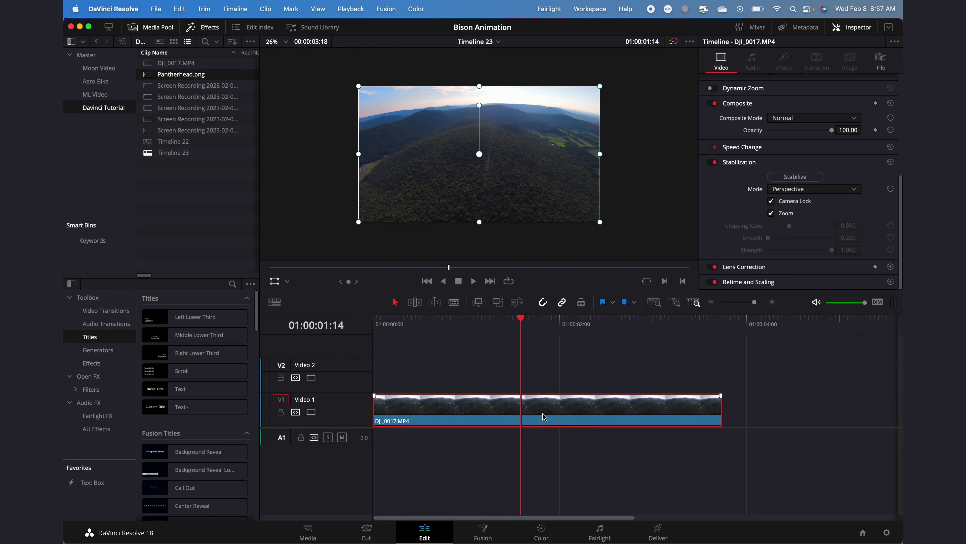
{"action": "right_click", "coordinate": [544, 416]}
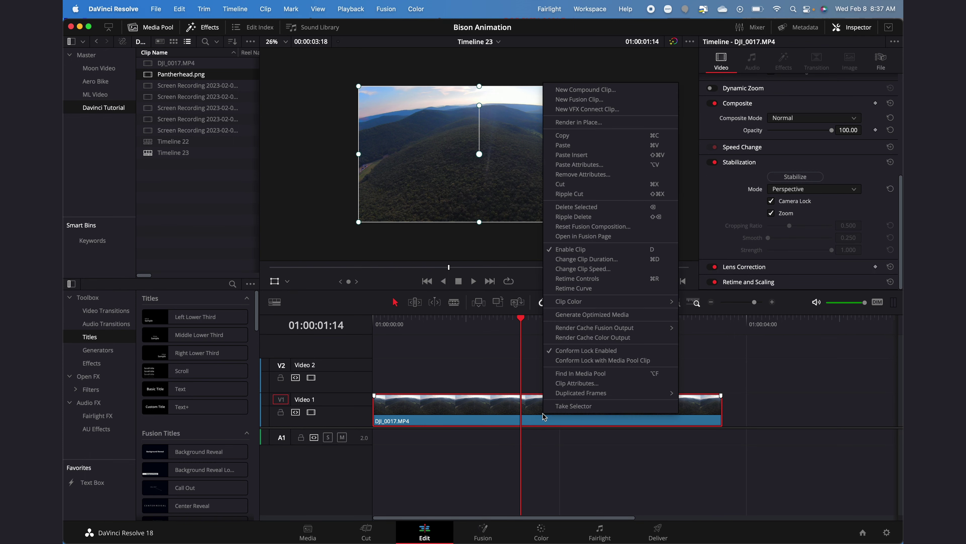
{"action": "left_click", "coordinate": [588, 269]}
{"action": "left_click", "coordinate": [588, 300]}
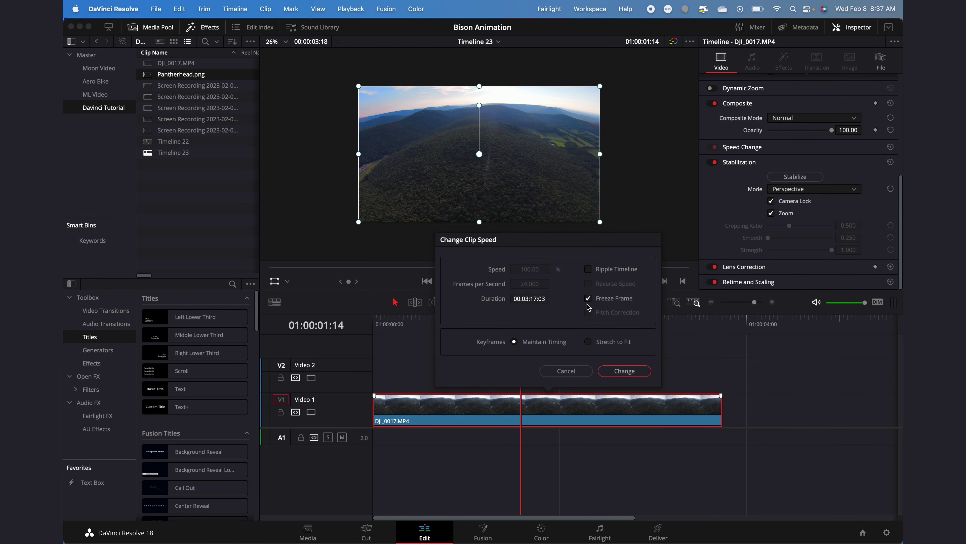
{"action": "left_click", "coordinate": [622, 371]}
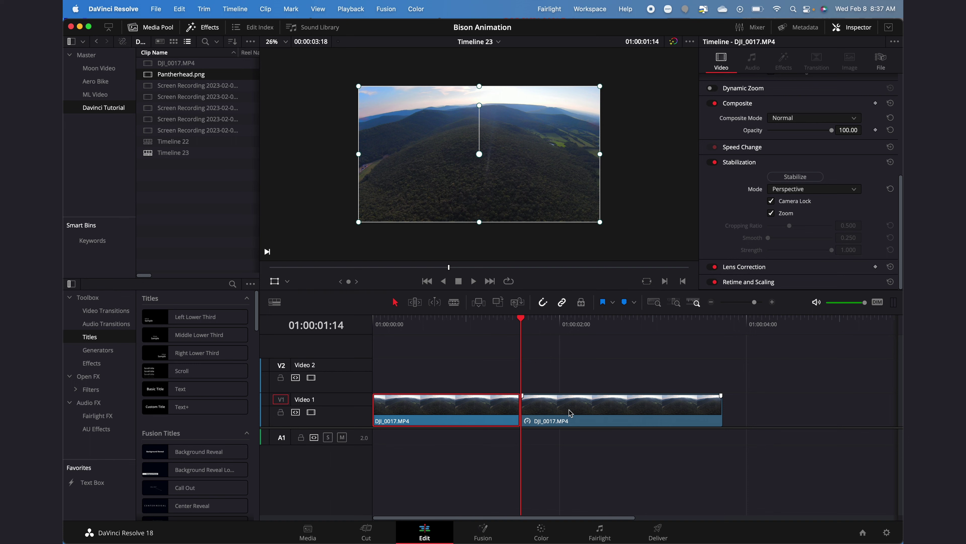
Step: Play the timeline across the freeze point, and undo the freeze frame on DJI_0017.MP4
{"action": "left_click", "coordinate": [569, 410]}
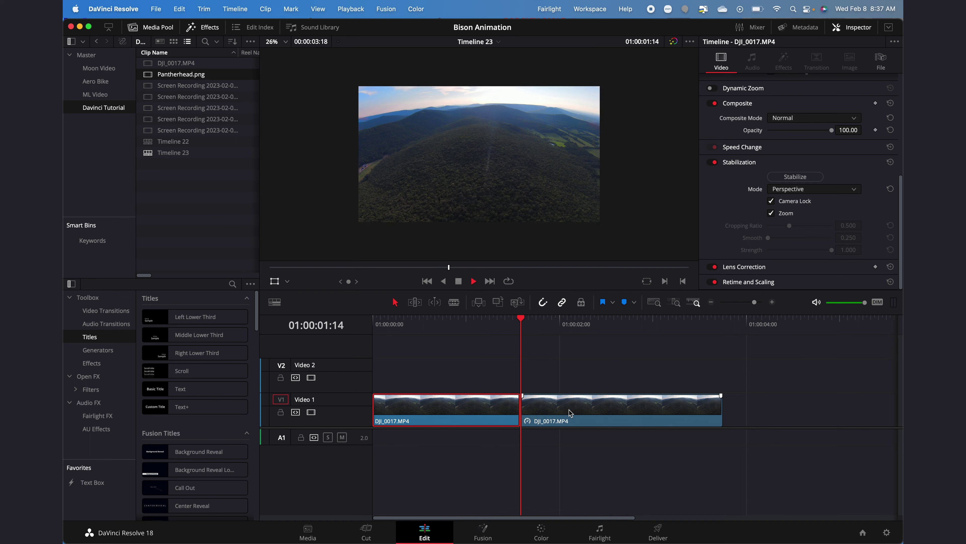
{"action": "key", "text": "space"}
{"action": "key", "text": "Home"}
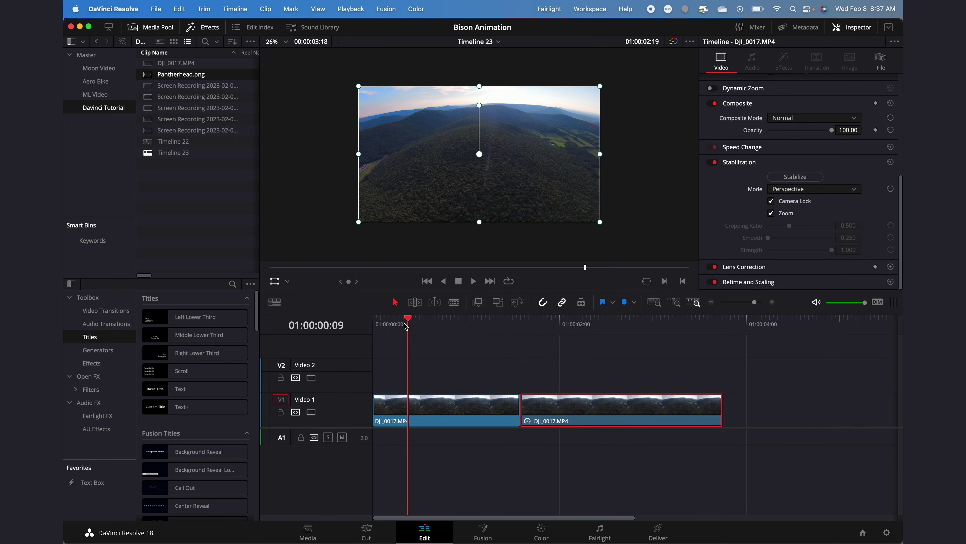
{"action": "key", "text": "space"}
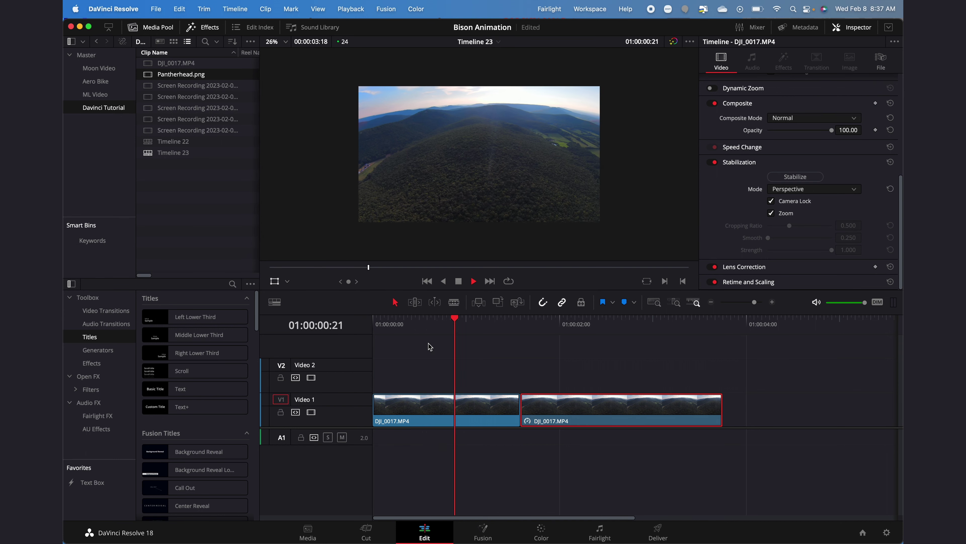
{"action": "key", "text": "super+z"}
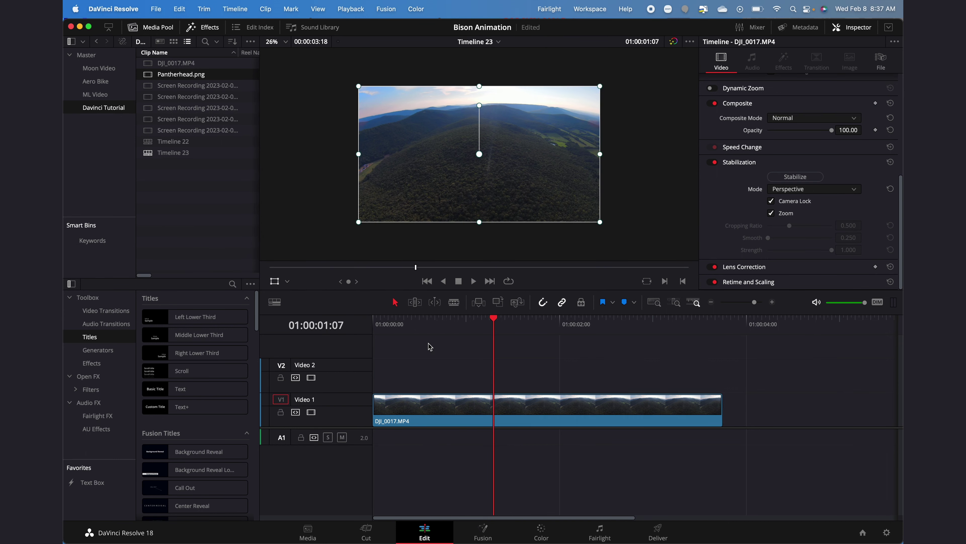
Step: Try a freeze frame on DJI_0017.MP4 from its first frame at 01:00:00:00, and undo it
{"action": "left_click_drag", "start_coordinate": [417, 324], "coordinate": [340, 327]}
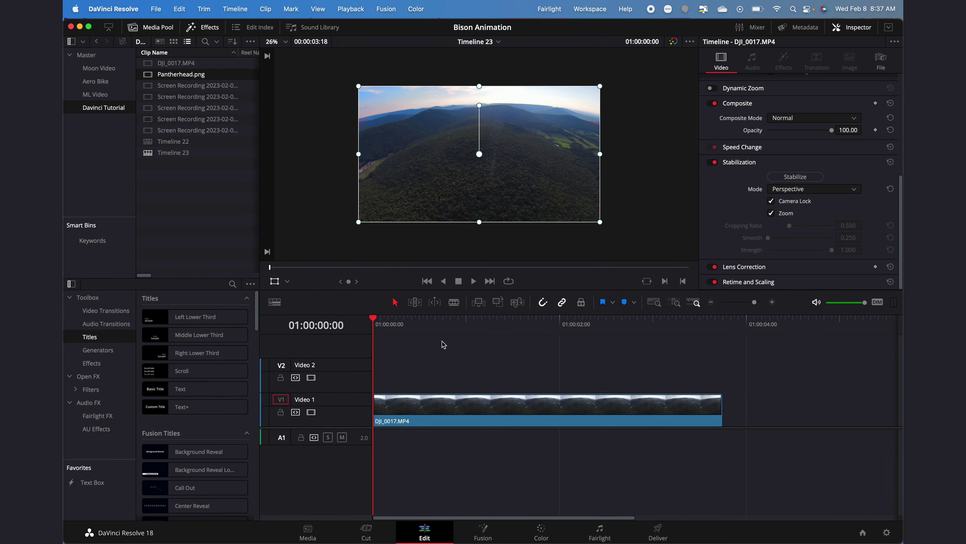
{"action": "left_click_drag", "start_coordinate": [423, 325], "coordinate": [364, 326]}
{"action": "right_click", "coordinate": [429, 409]}
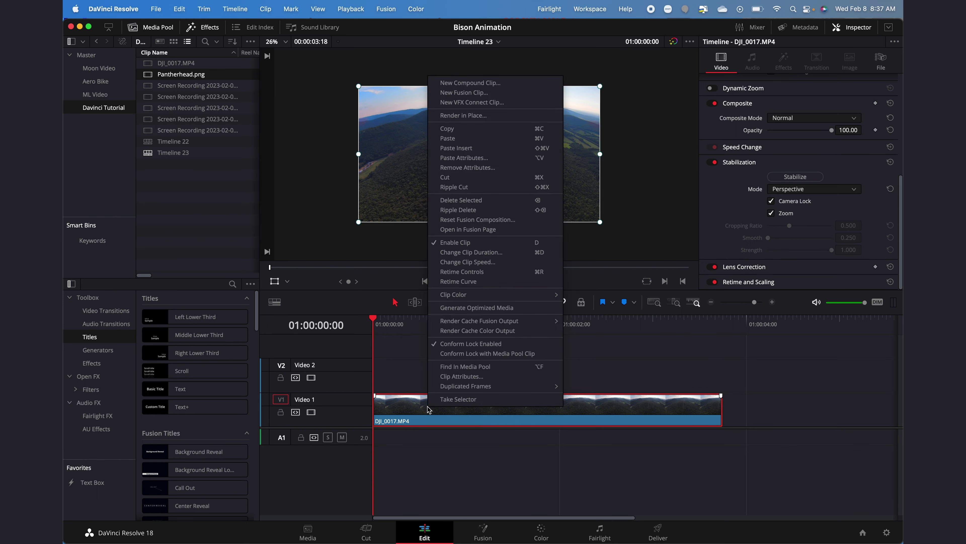
{"action": "left_click", "coordinate": [484, 262]}
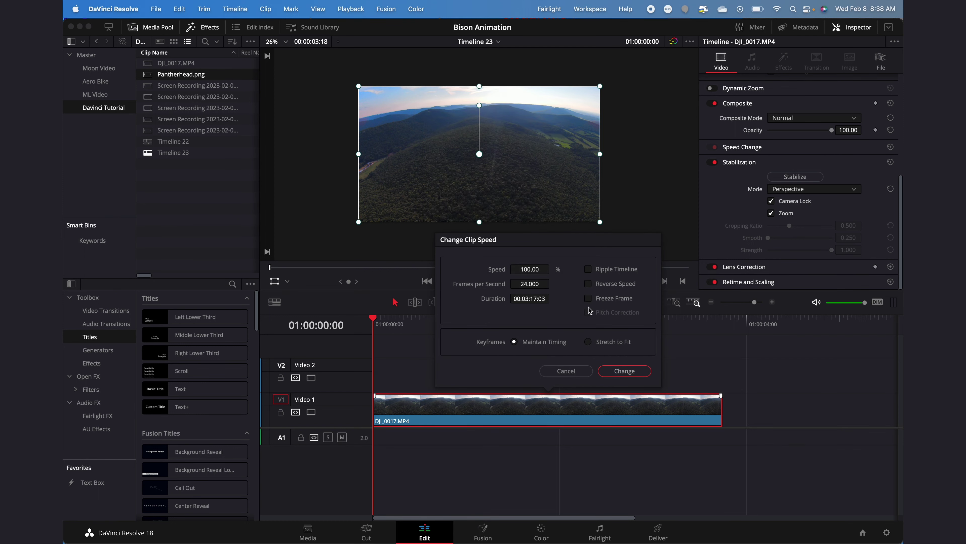
{"action": "left_click", "coordinate": [588, 298]}
{"action": "left_click", "coordinate": [624, 371]}
{"action": "left_click_drag", "start_coordinate": [480, 327], "coordinate": [373, 329]}
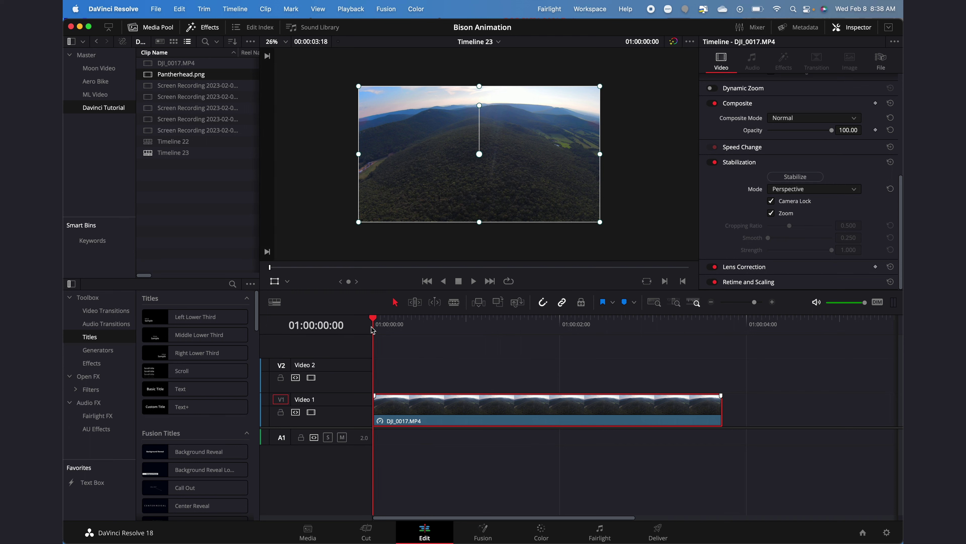
{"action": "key", "text": "super+z"}
Step: Apply Freeze Frame to the last frame of DJI_0017.MP4 at 01:00:03:17
{"action": "left_click_drag", "start_coordinate": [732, 322], "coordinate": [725, 323]}
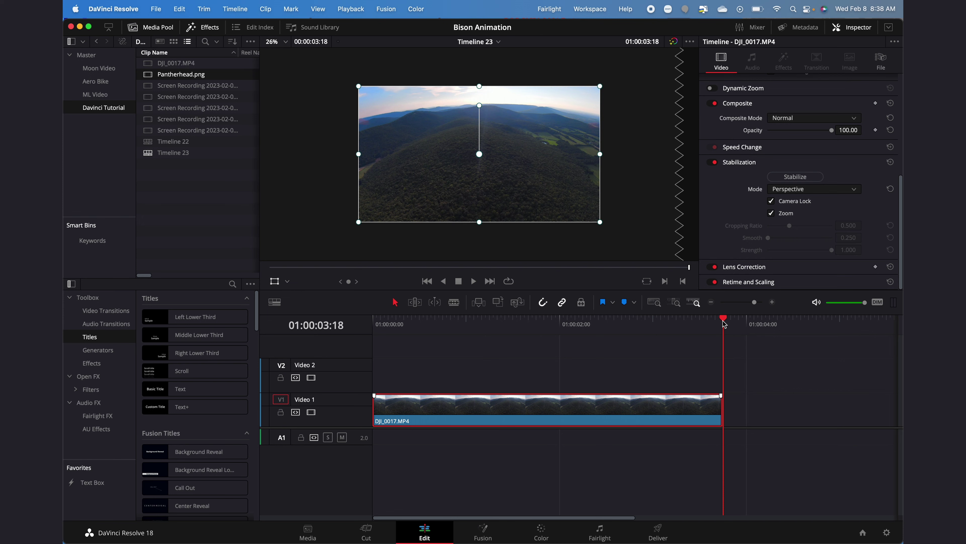
{"action": "left_click_drag", "start_coordinate": [724, 324], "coordinate": [721, 324]}
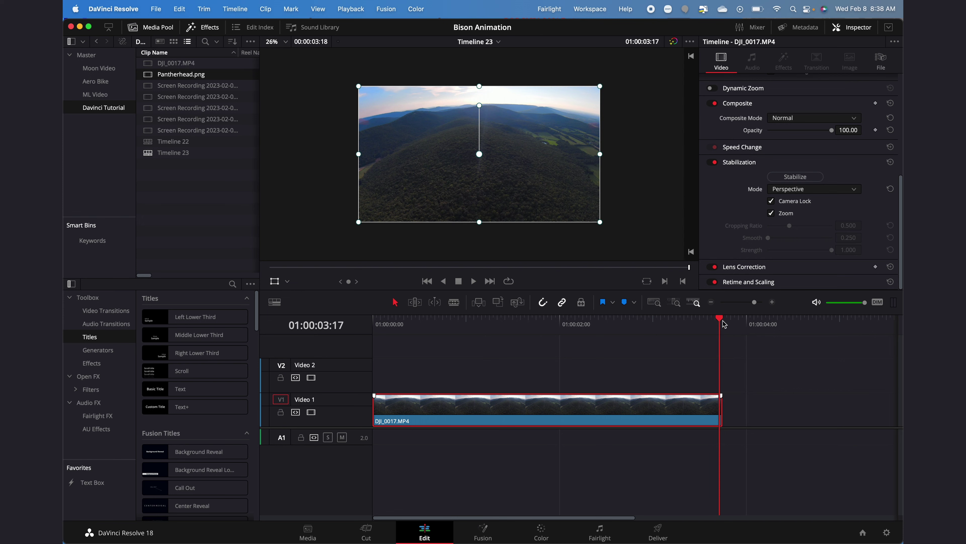
{"action": "left_click", "coordinate": [772, 303]}
{"action": "left_click", "coordinate": [773, 304]}
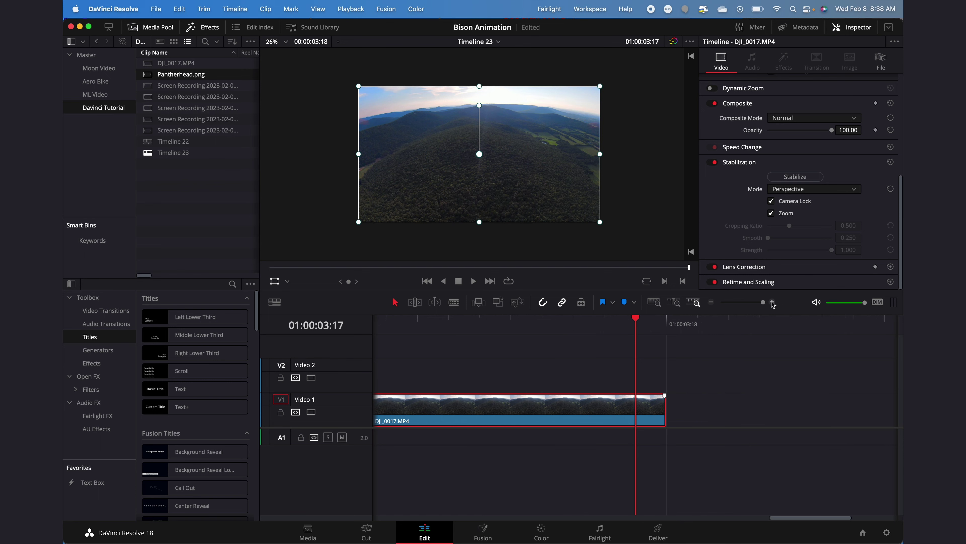
{"action": "right_click", "coordinate": [590, 410]}
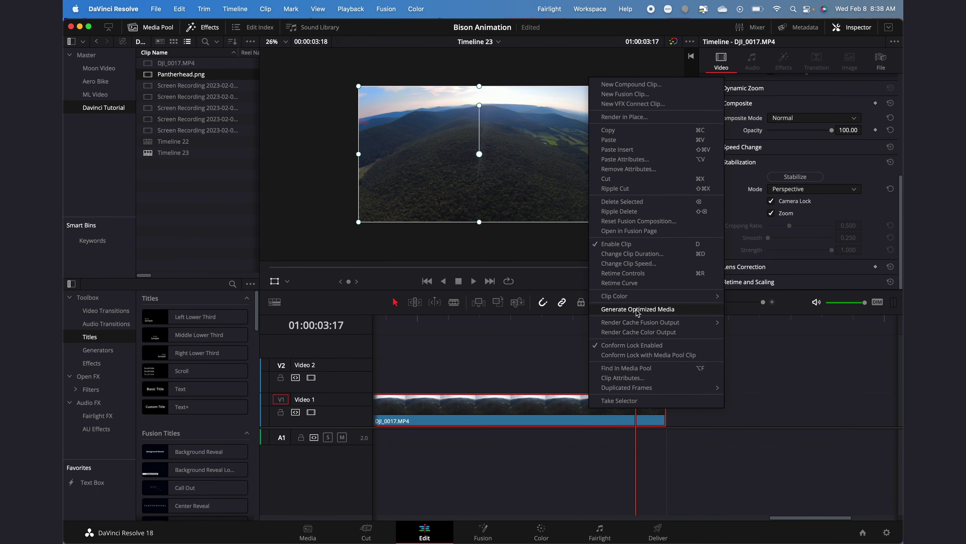
{"action": "left_click", "coordinate": [642, 264]}
{"action": "left_click", "coordinate": [560, 297]}
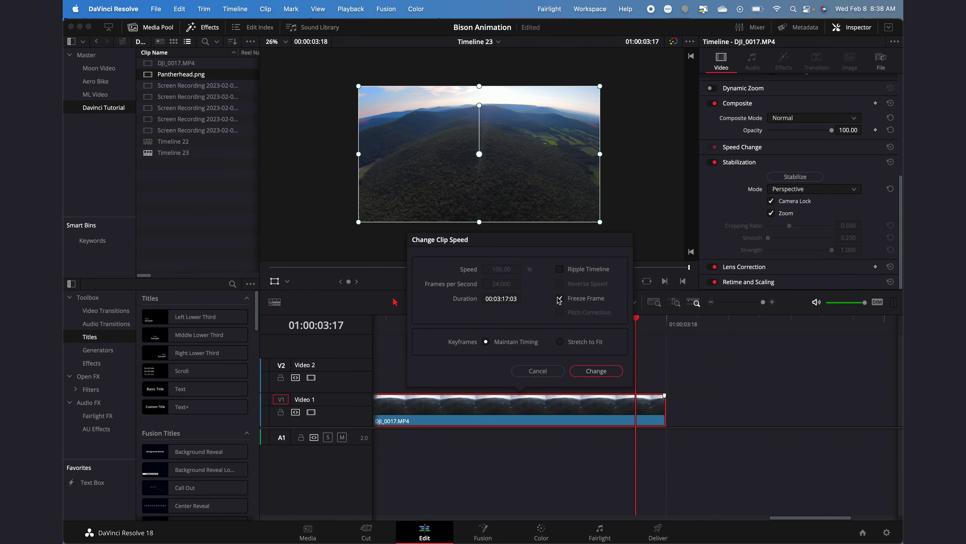
{"action": "left_click", "coordinate": [596, 371]}
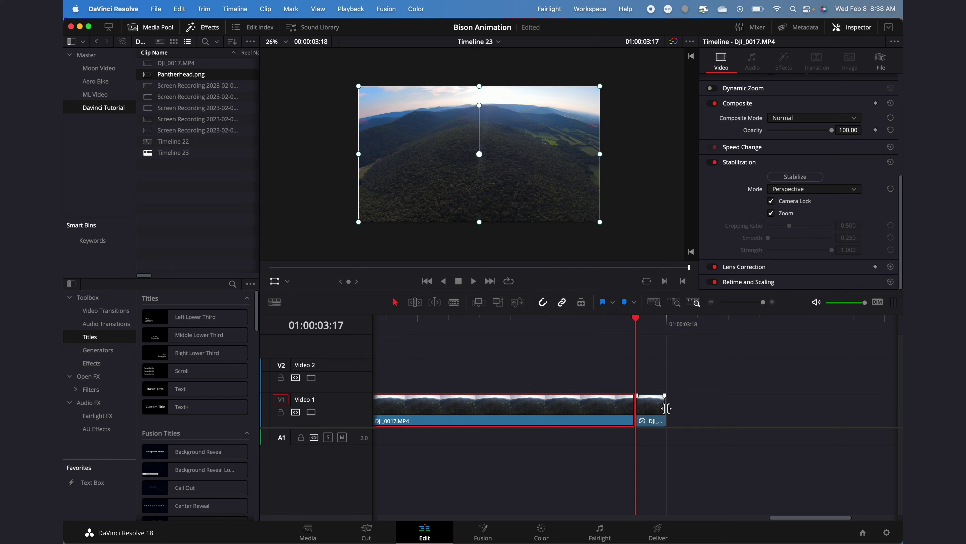
Step: Extend the frozen last frame past the end of DJI_0017.MP4 and play back the result
{"action": "left_click_drag", "start_coordinate": [666, 408], "coordinate": [853, 407]}
{"action": "left_click", "coordinate": [711, 301]}
{"action": "left_click", "coordinate": [710, 301]}
{"action": "left_click_drag", "start_coordinate": [662, 408], "coordinate": [775, 401]}
{"action": "left_click", "coordinate": [587, 331]}
{"action": "key", "text": "space"}
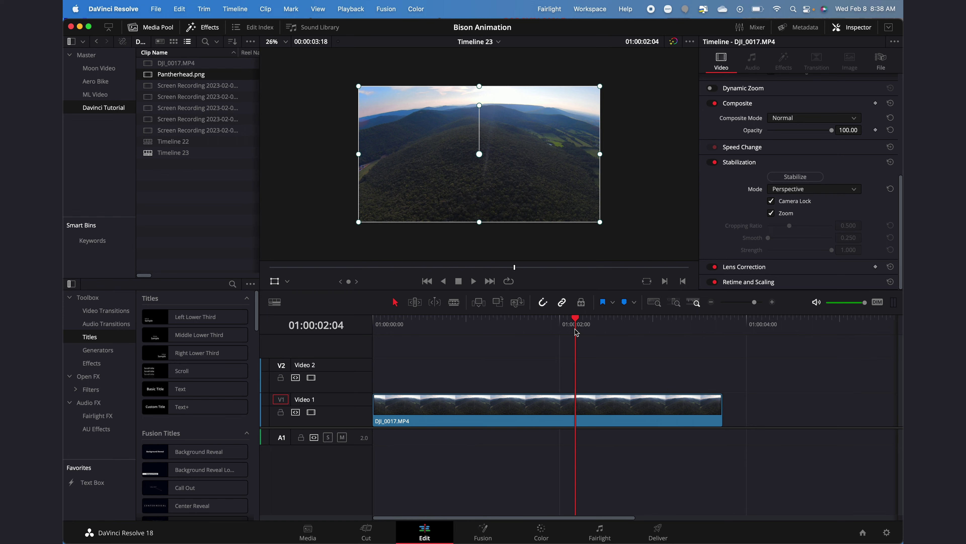
Step: Set a negative clip speed on DJI_0017.MP4 so that it plays in reverse
{"action": "right_click", "coordinate": [484, 411]}
{"action": "left_click", "coordinate": [524, 264]}
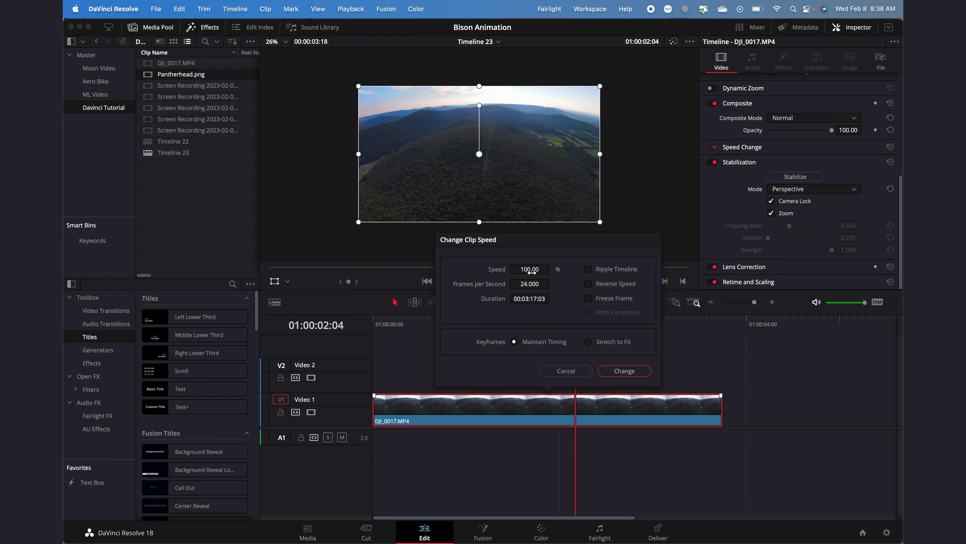
{"action": "mouse_move", "coordinate": [534, 269]}
{"action": "left_mouse_down"}
{"action": "mouse_move", "coordinate": [703, 254]}
{"action": "mouse_move", "coordinate": [450, 258]}
{"action": "mouse_move", "coordinate": [531, 263]}
{"action": "left_mouse_up"}
{"action": "left_click", "coordinate": [533, 269]}
{"action": "type", "text": "-1"}
{"action": "left_click", "coordinate": [624, 370]}
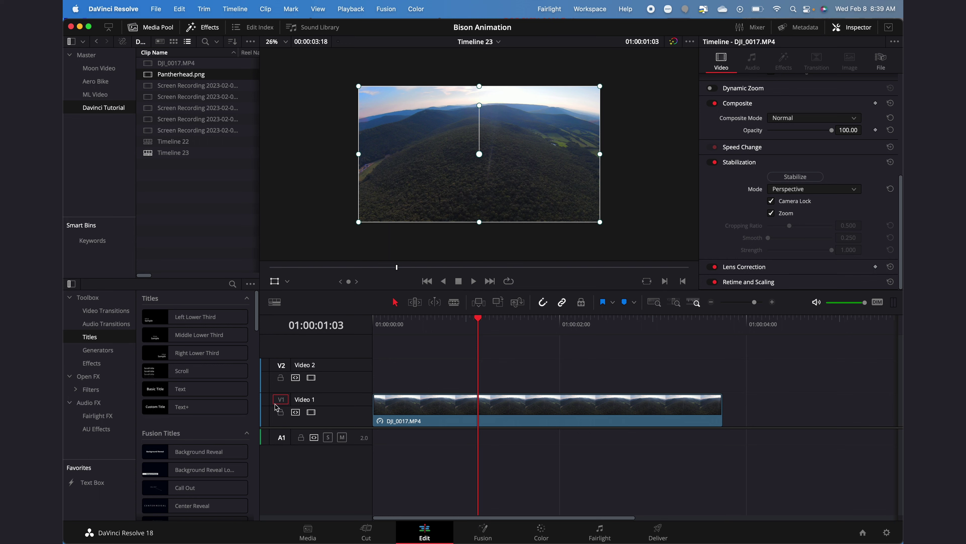
Step: Add a Random Write On Lower Third title on Video 2 and fit its start and length to the video clip
{"action": "scroll", "coordinate": [179, 396], "scroll_direction": "down", "scroll_amount": 3}
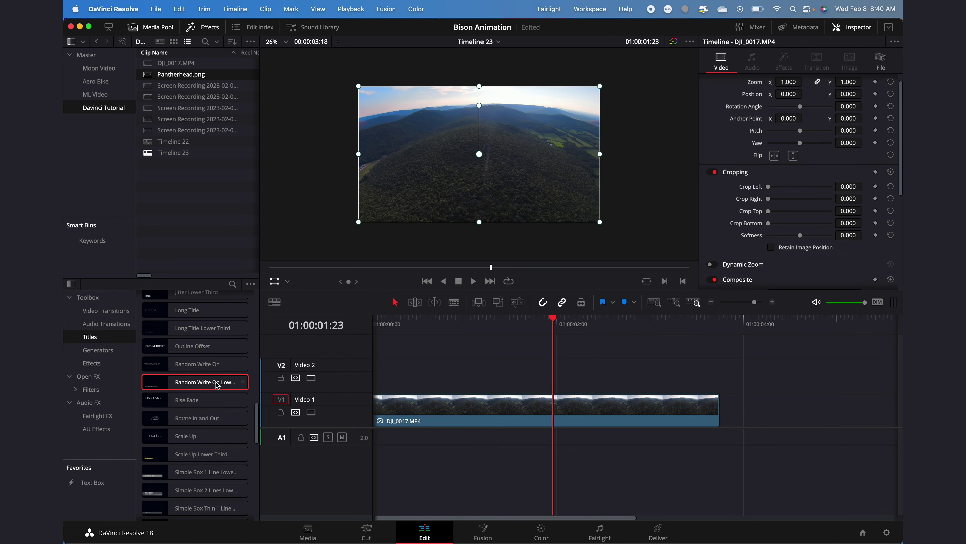
{"action": "left_click_drag", "start_coordinate": [162, 384], "coordinate": [459, 364]}
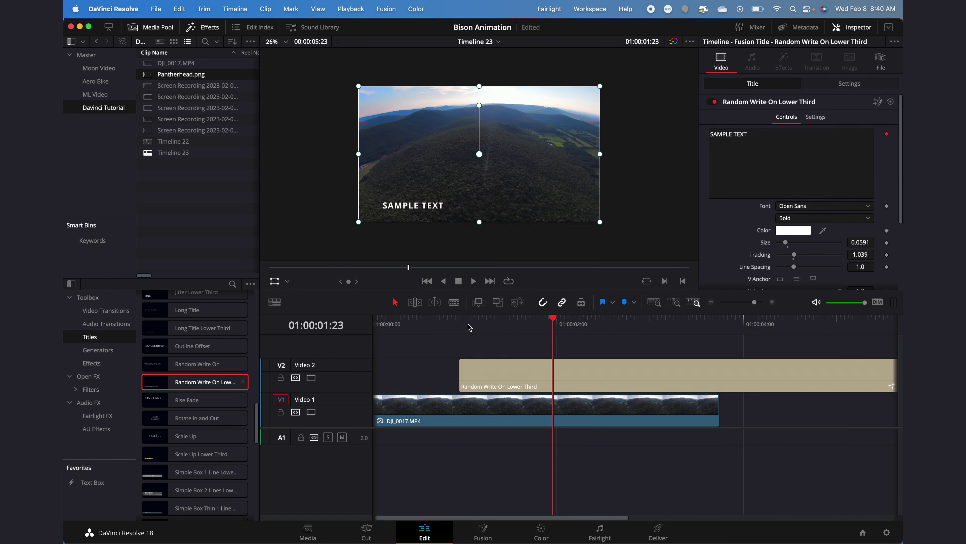
{"action": "left_click", "coordinate": [468, 324]}
{"action": "left_click_drag", "start_coordinate": [534, 392], "coordinate": [448, 385]}
{"action": "left_click_drag", "start_coordinate": [839, 378], "coordinate": [720, 378]}
Step: Change the lower third title's text to "Video" and play back its animation from the start
{"action": "left_click_drag", "start_coordinate": [439, 330], "coordinate": [358, 328]}
{"action": "left_click", "coordinate": [764, 150]}
{"action": "type", "text": "Video"}
{"action": "left_click", "coordinate": [414, 345]}
{"action": "key", "text": "space"}
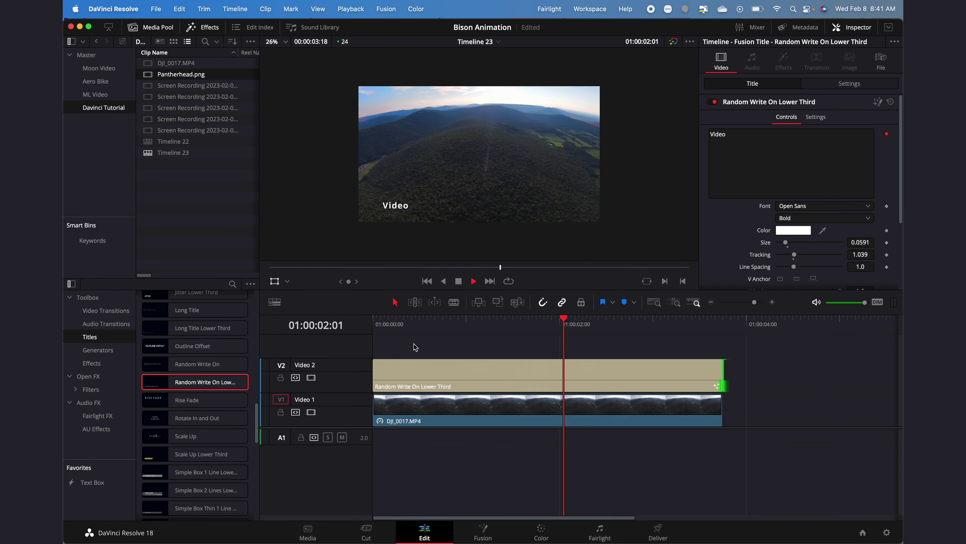
{"action": "key", "text": "space"}
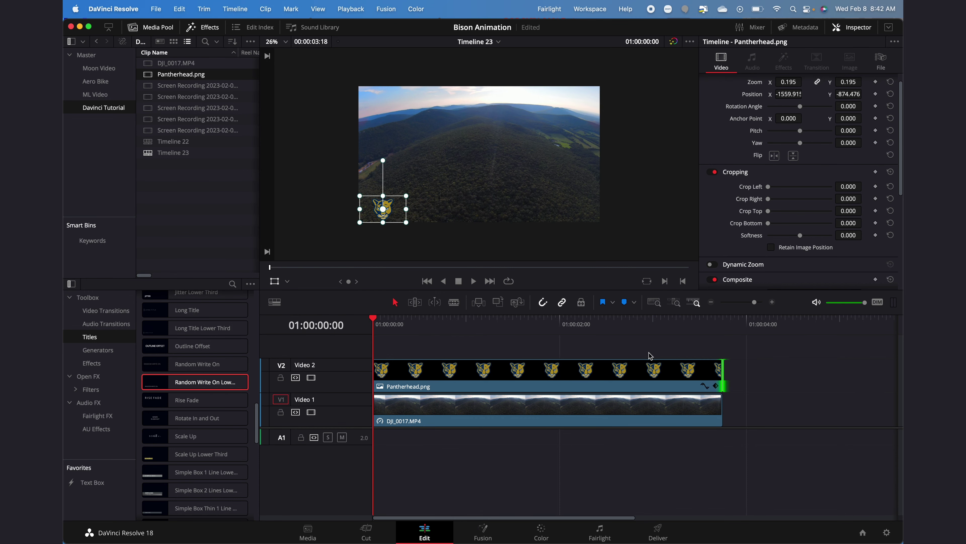
Step: Save the project and reposition the Pantherhead.png logo to about X -1670, Y -882 at the first frame
{"action": "key", "text": "super+s"}
{"action": "left_click", "coordinate": [532, 374]}
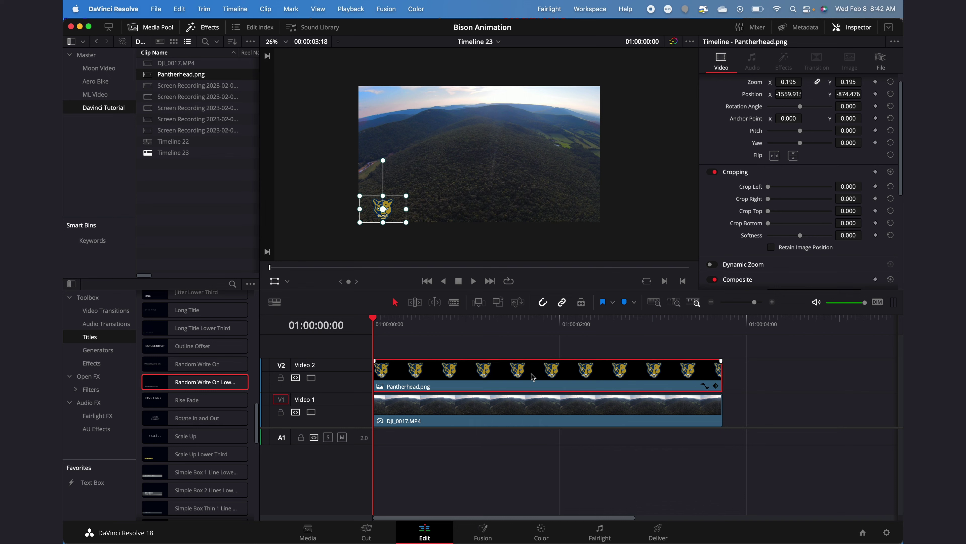
{"action": "left_click_drag", "start_coordinate": [391, 210], "coordinate": [384, 213]}
{"action": "scroll", "coordinate": [828, 157], "scroll_direction": "up", "scroll_amount": 1}
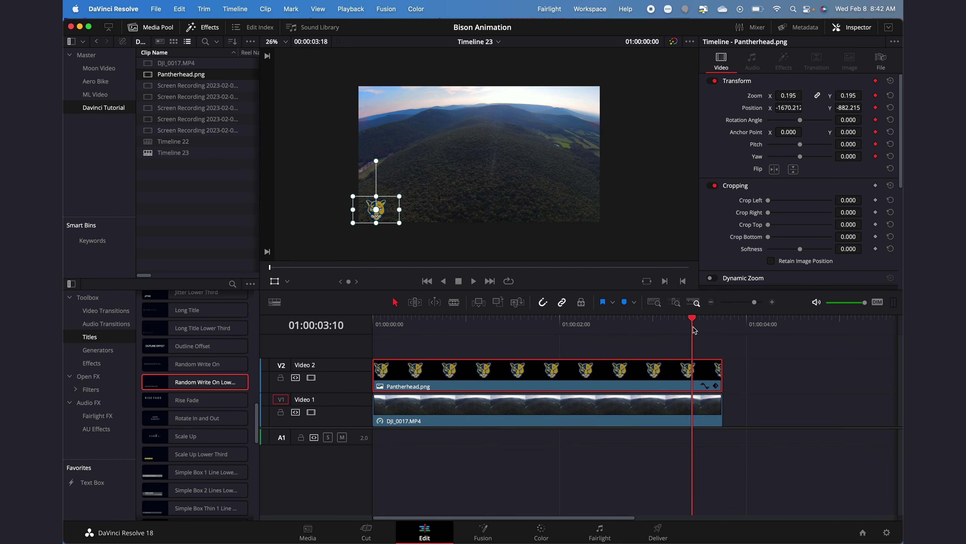
Step: Move the Pantherhead.png logo to the frame's upper-right corner at the last frame and play the motion from the start
{"action": "left_click_drag", "start_coordinate": [683, 330], "coordinate": [720, 329]}
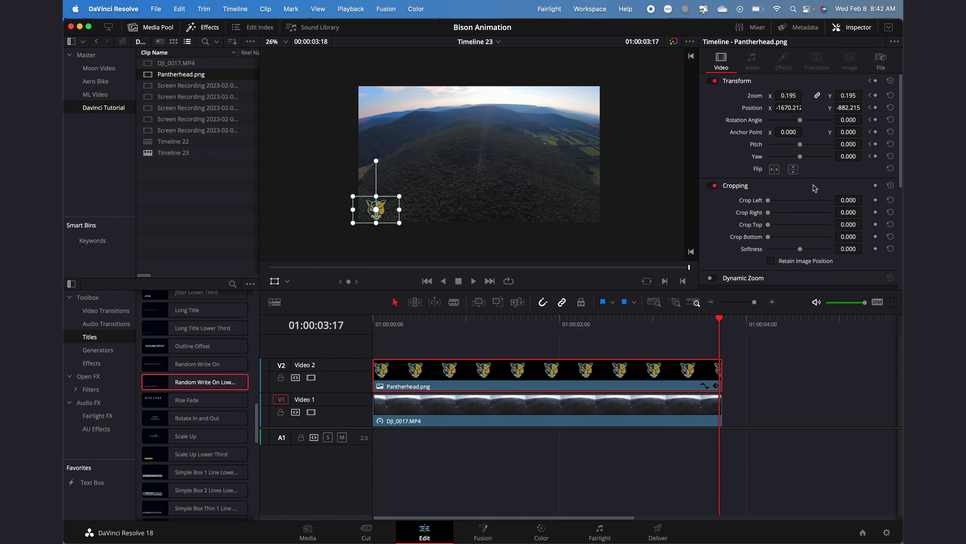
{"action": "left_click_drag", "start_coordinate": [376, 209], "coordinate": [578, 102]}
{"action": "left_click_drag", "start_coordinate": [503, 327], "coordinate": [365, 334]}
{"action": "key", "text": "space"}
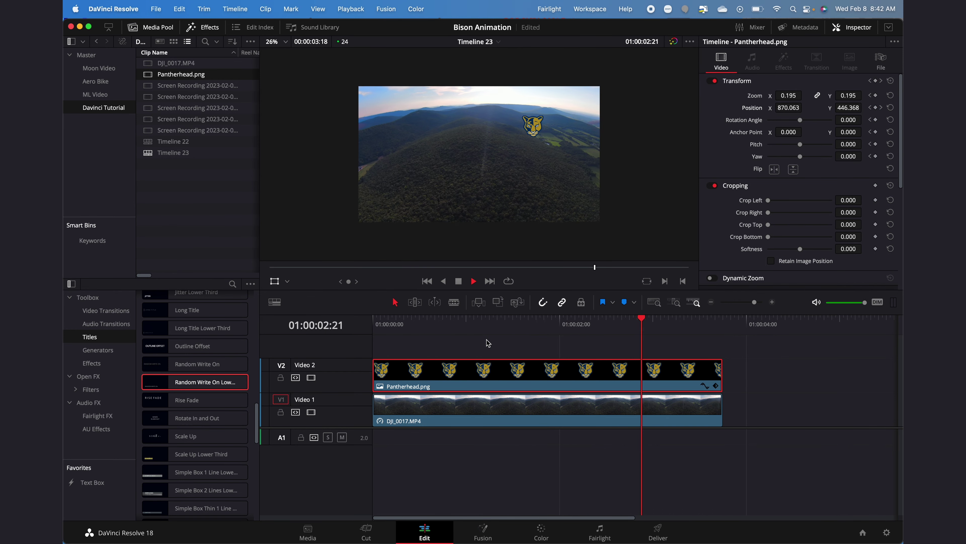
{"action": "key", "text": "space"}
Step: Animate DJI_0017.MP4's cropping with keyframes from the first frame to a Crop Left of 3840 at the last frame, and play it back
{"action": "left_click", "coordinate": [459, 396]}
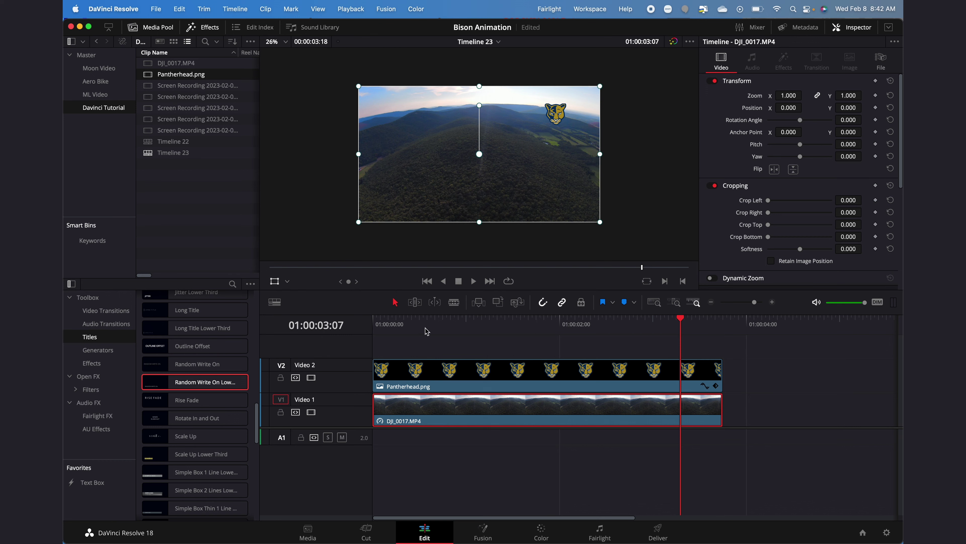
{"action": "key", "text": "Home"}
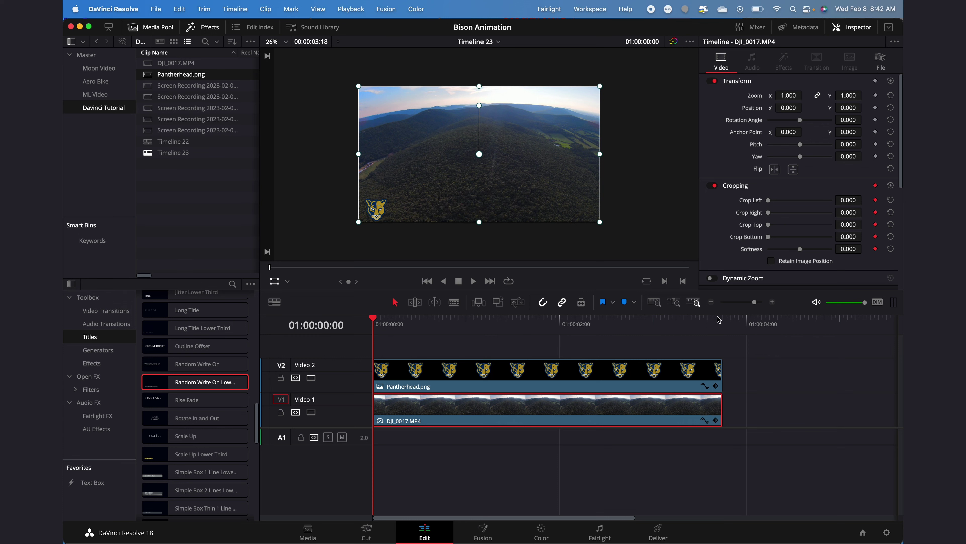
{"action": "left_click", "coordinate": [721, 325]}
{"action": "left_click", "coordinate": [719, 325]}
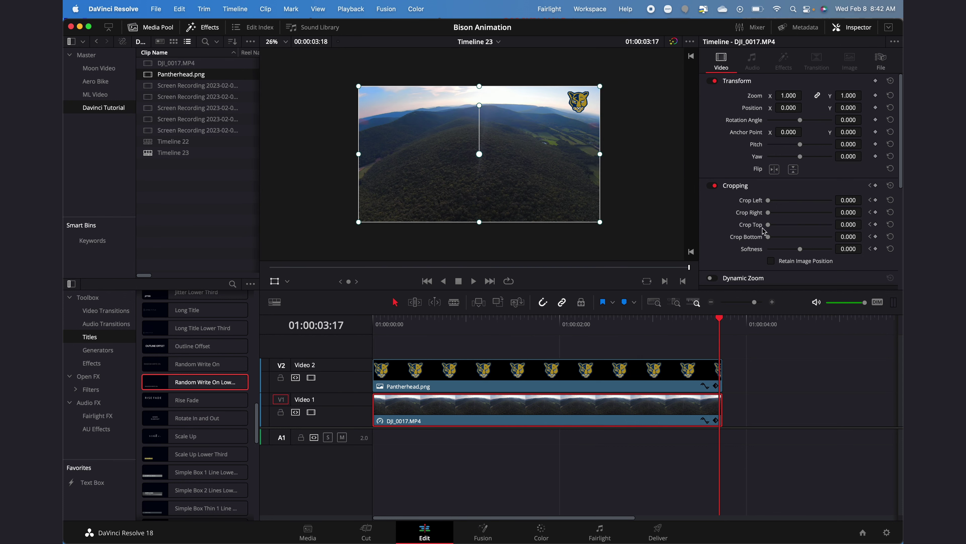
{"action": "left_click_drag", "start_coordinate": [848, 200], "coordinate": [865, 199]}
{"action": "left_click_drag", "start_coordinate": [848, 200], "coordinate": [850, 205]}
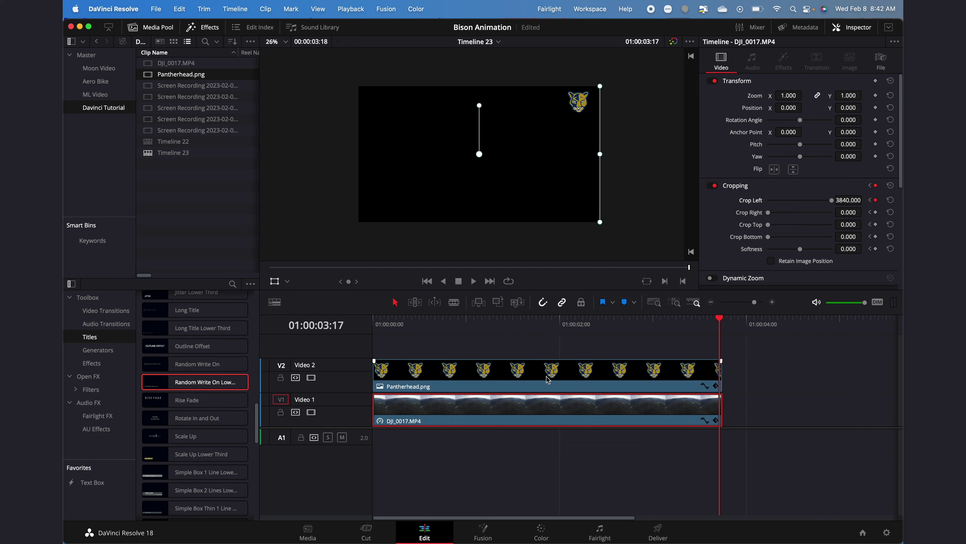
{"action": "key", "text": "Home"}
{"action": "key", "text": "space"}
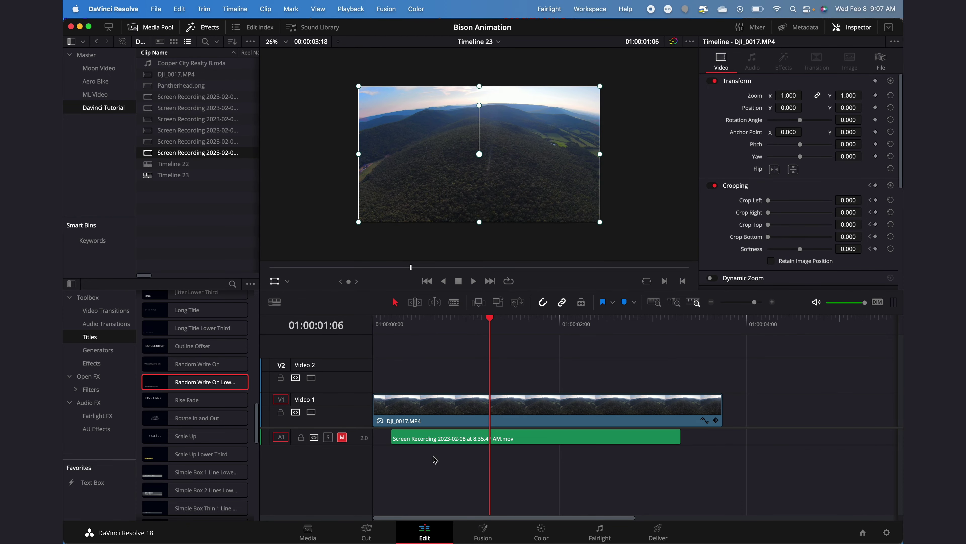
Step: Decrease the audio level of the screen recording clip on track A1 by 3 dB
{"action": "left_click", "coordinate": [561, 439]}
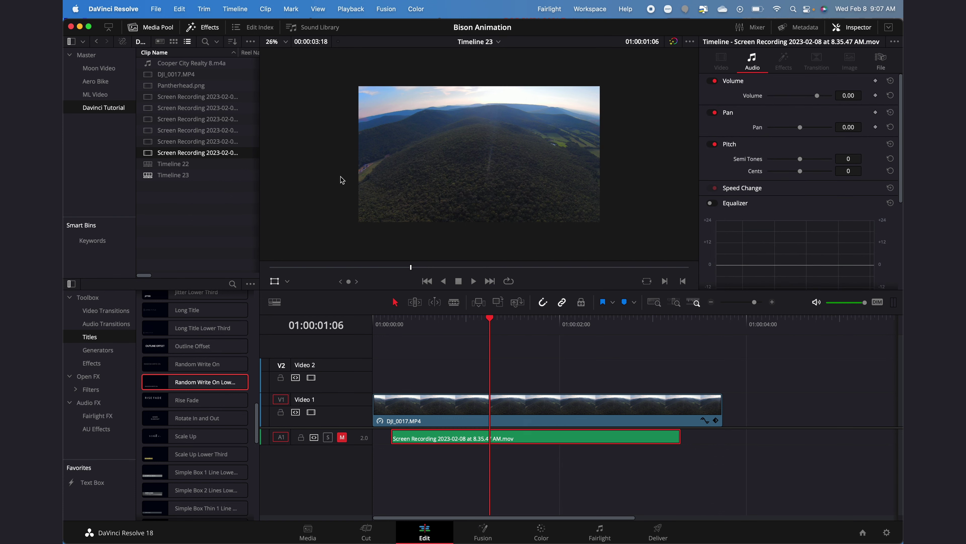
{"action": "left_click", "coordinate": [265, 8]}
{"action": "mouse_move", "coordinate": [334, 240]}
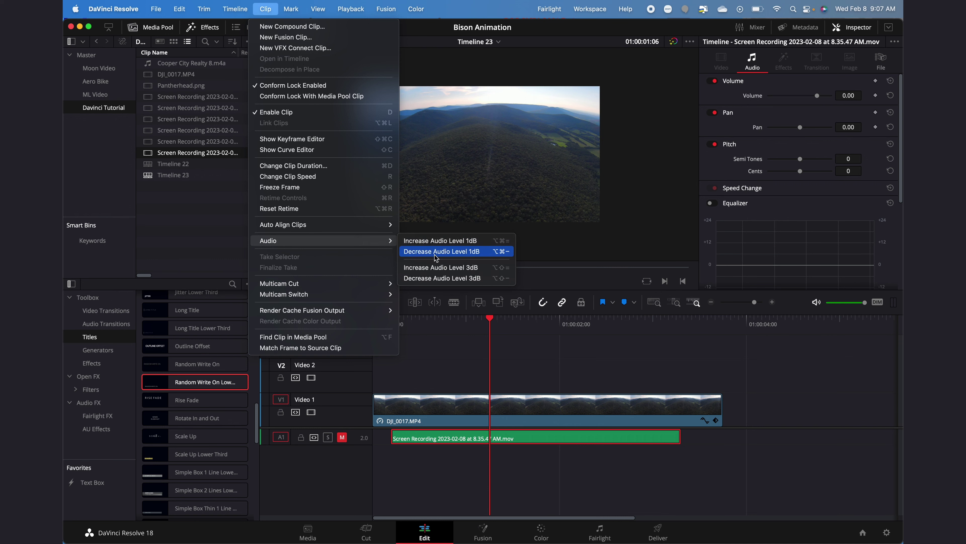
{"action": "left_click", "coordinate": [442, 280]}
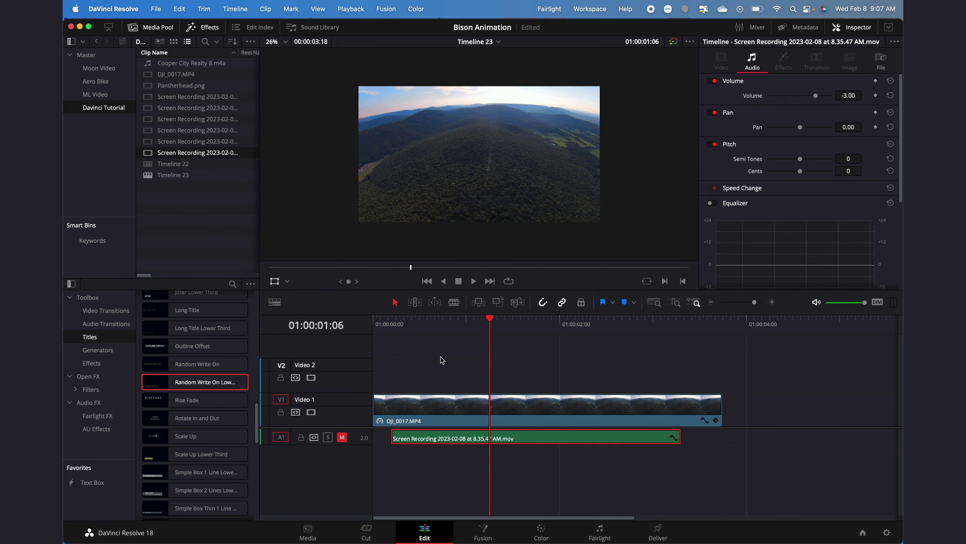